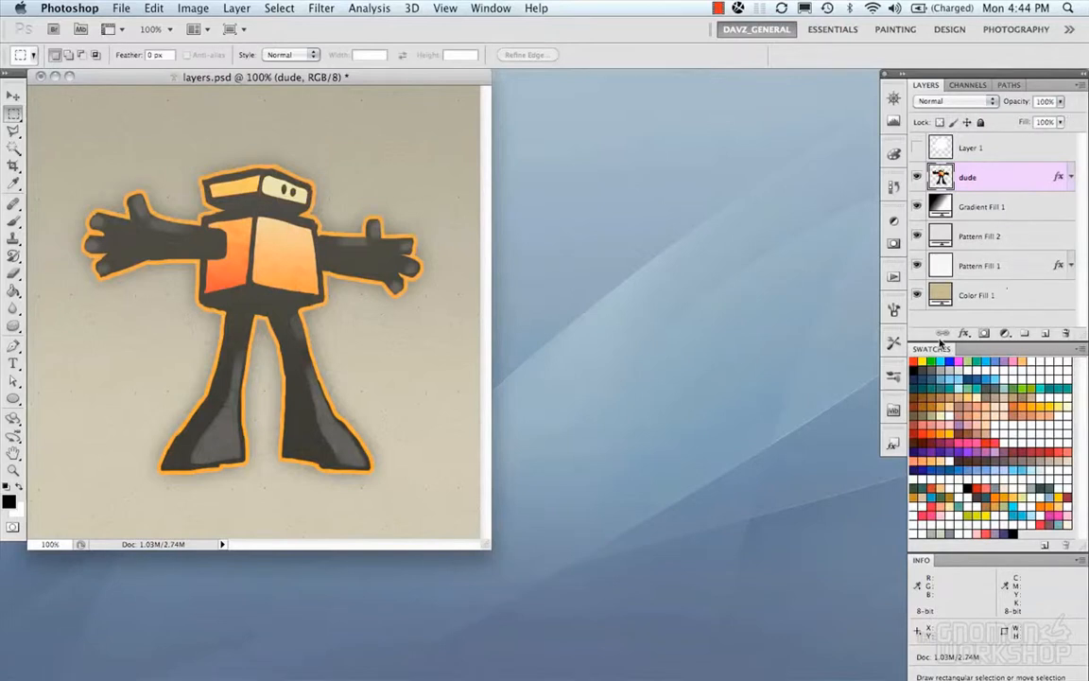
pyautogui.click(1081, 84)
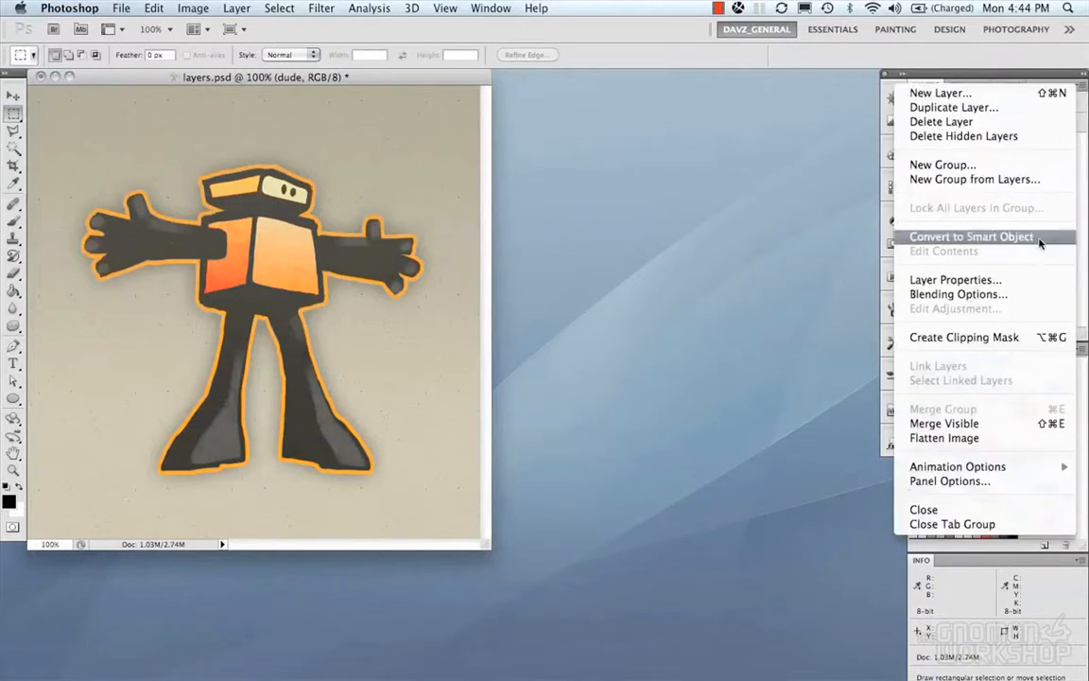
pyautogui.click(1082, 103)
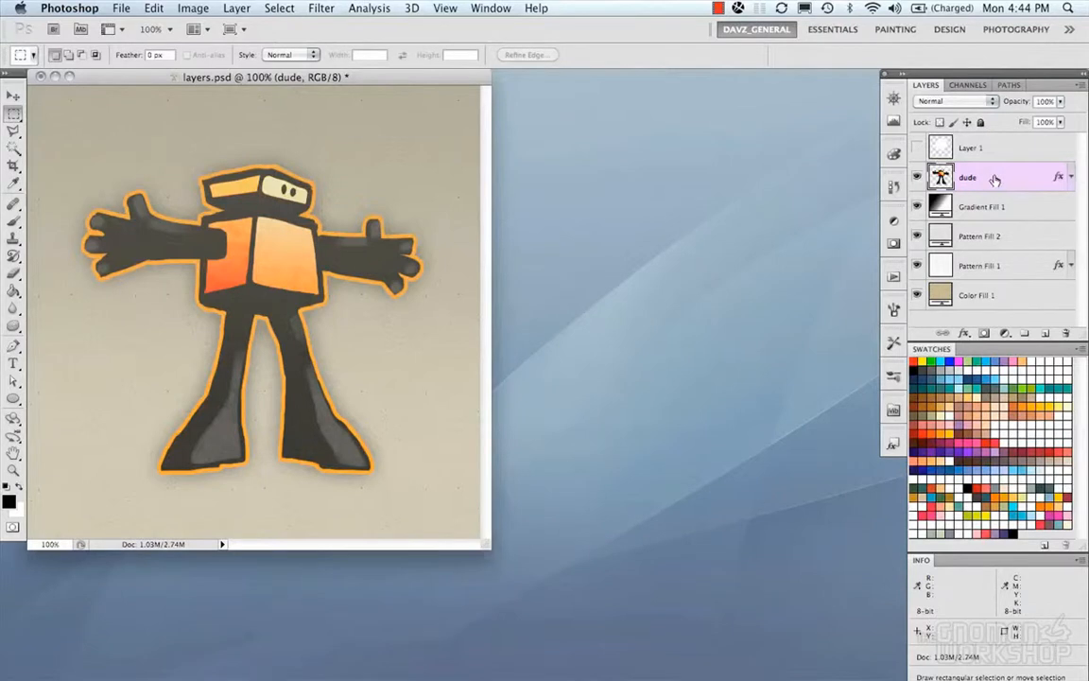
# Try the Multiply, Screen, Linear Dodge (Add) and Overlay blend modes on the dude layer, and restore it to Normal
pyautogui.click(945, 102)
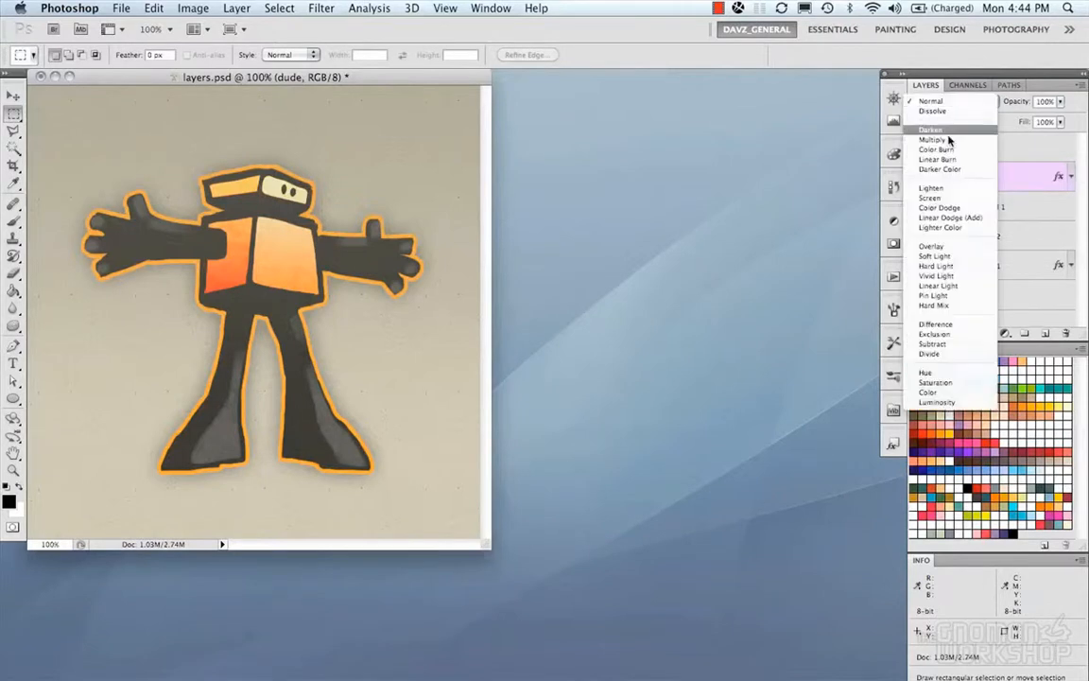
pyautogui.click(934, 139)
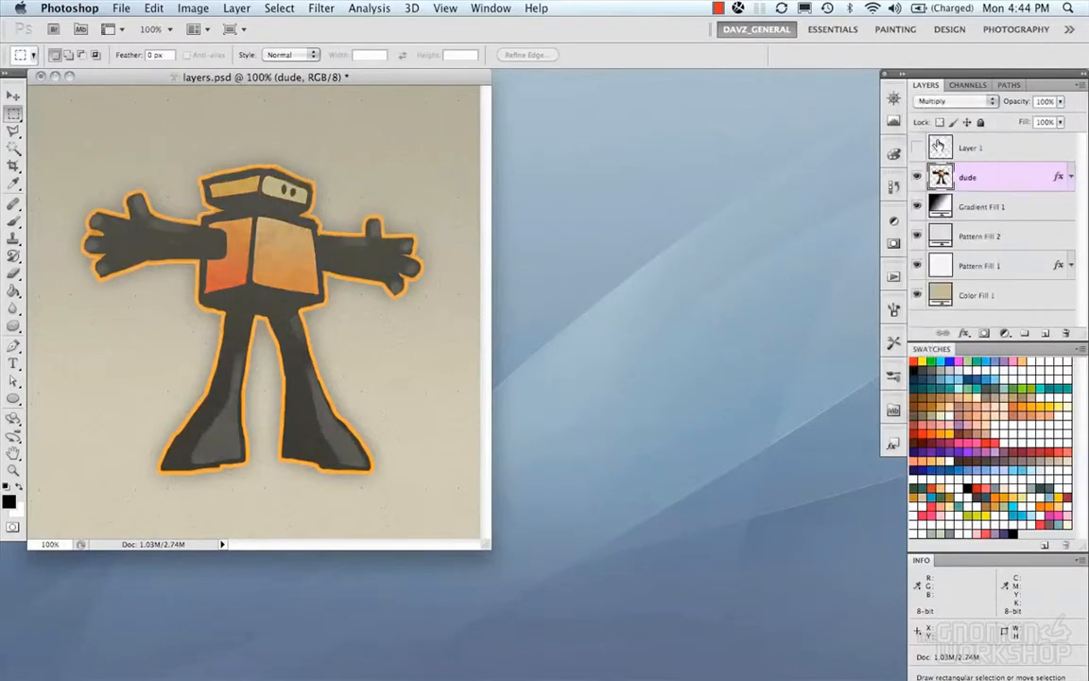
pyautogui.click(956, 102)
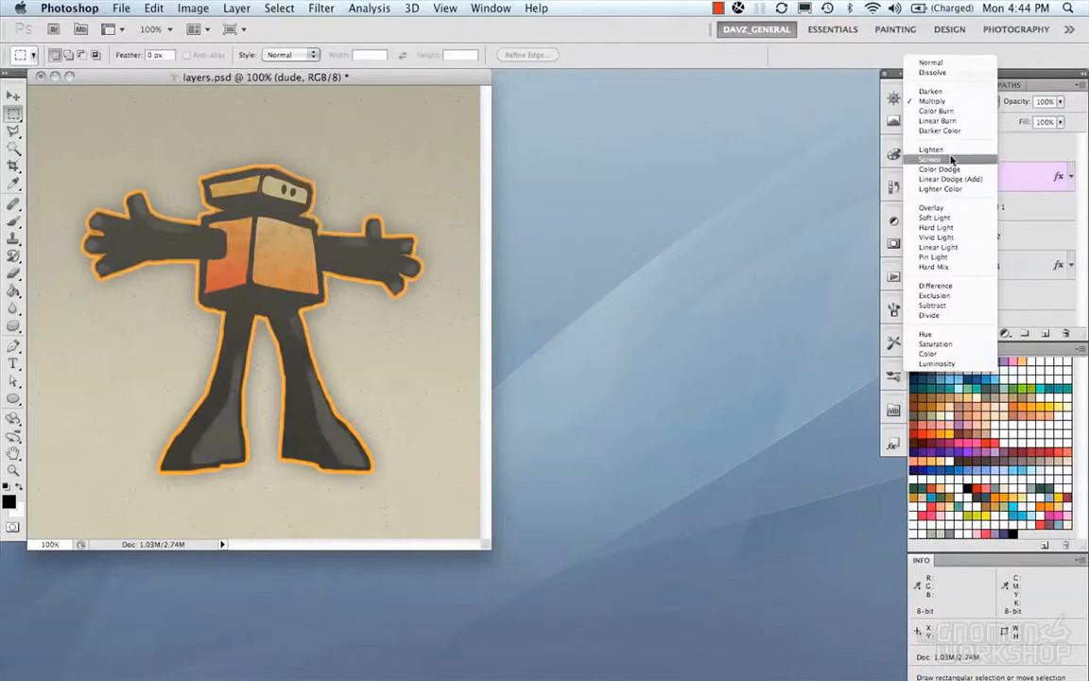
pyautogui.click(949, 166)
pyautogui.click(955, 101)
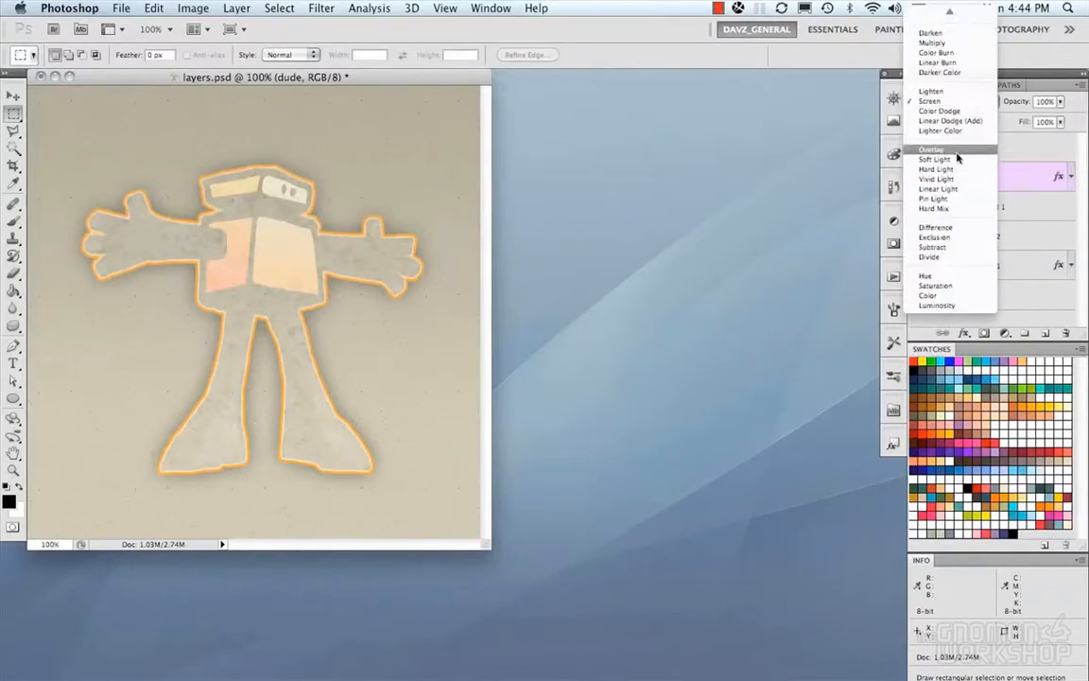
pyautogui.click(957, 123)
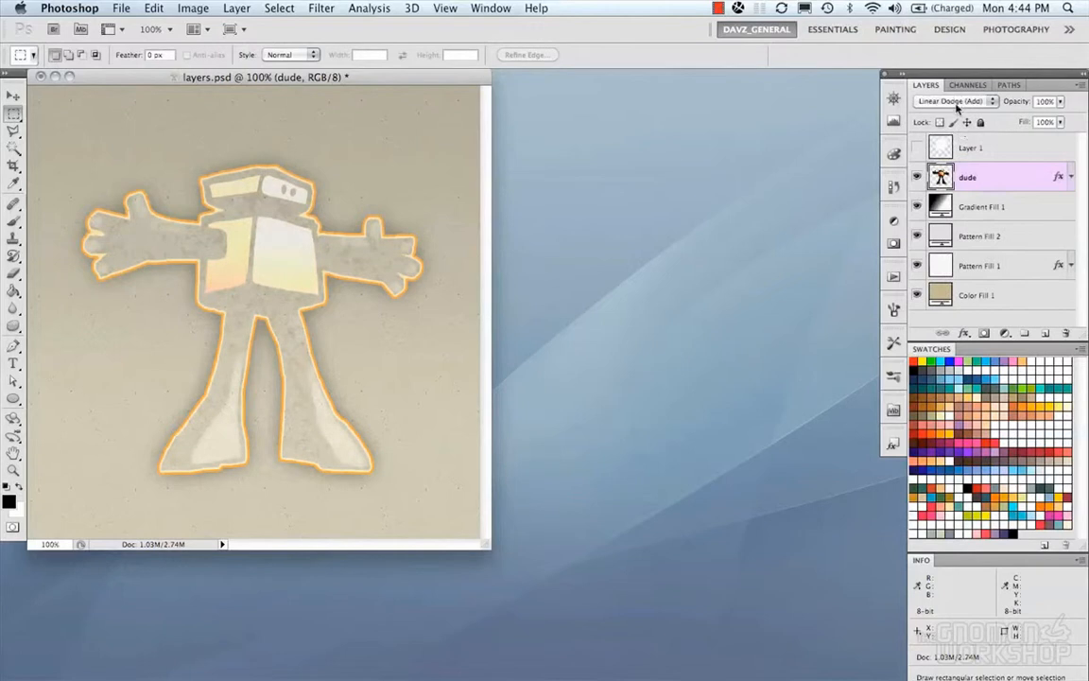
pyautogui.click(955, 101)
pyautogui.click(949, 138)
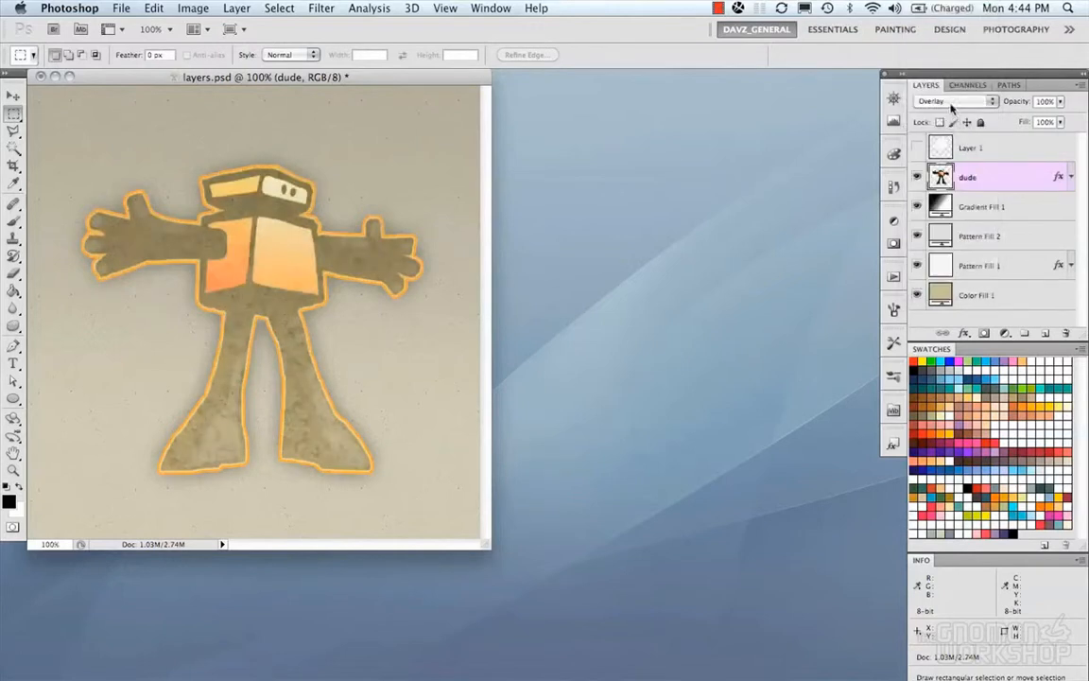
pyautogui.click(953, 102)
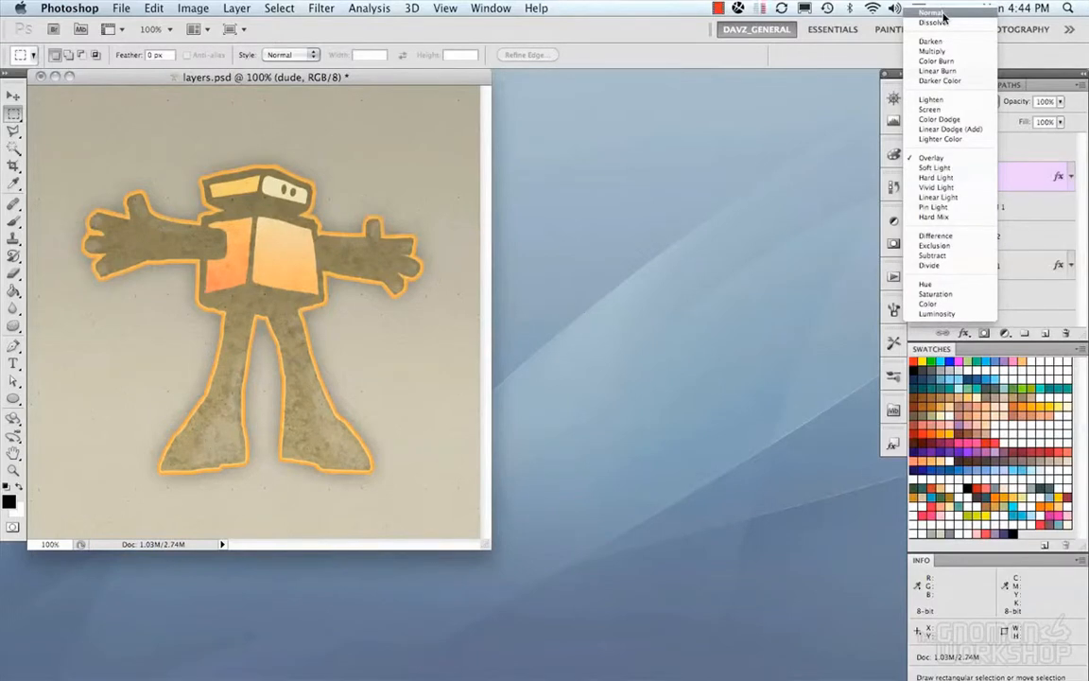
pyautogui.click(943, 17)
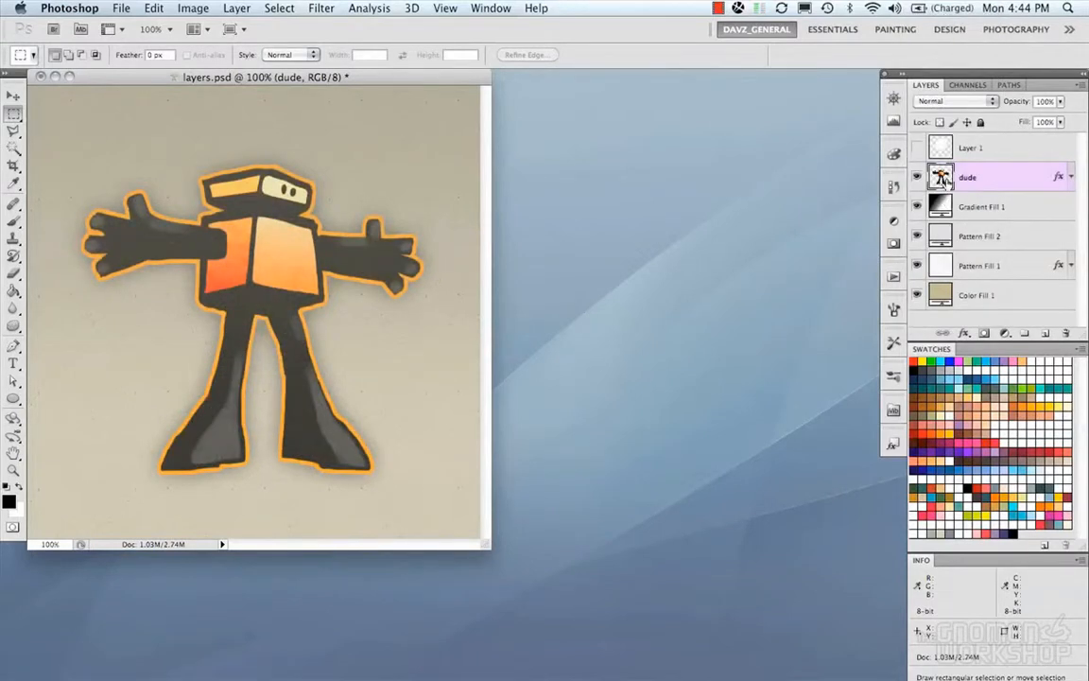
# Toggle the dude layer off and on, and make Layer 1 the visible, active layer
pyautogui.click(917, 179)
pyautogui.click(917, 179)
pyautogui.click(916, 147)
pyautogui.click(983, 149)
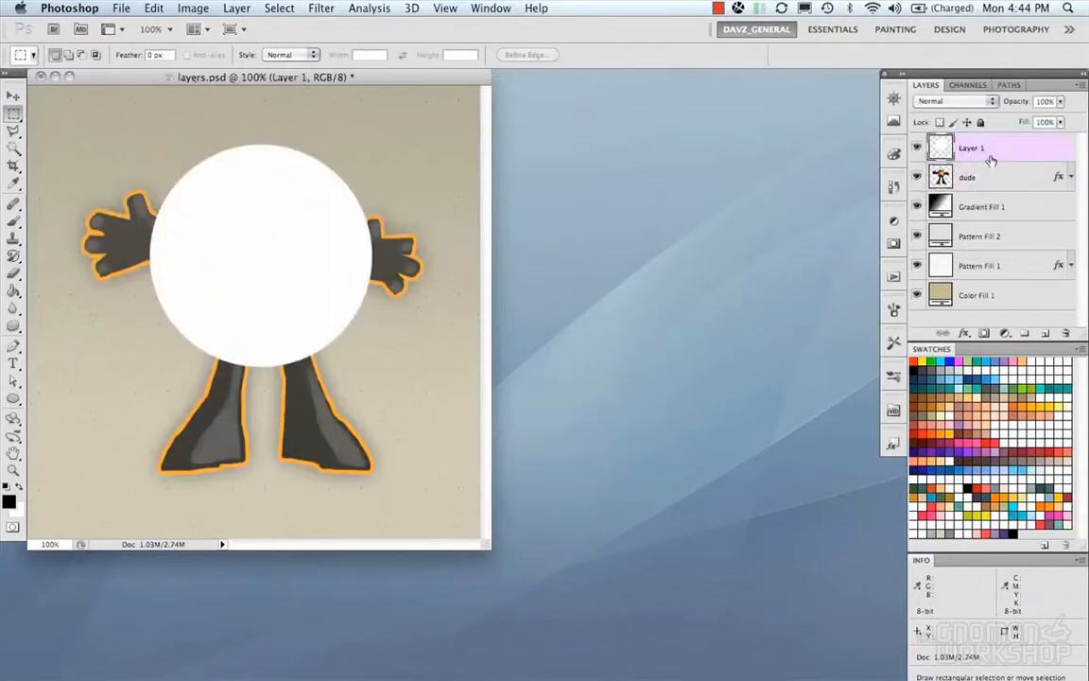
# Try the Linear Dodge (Add) and Overlay blend modes on Layer 1, toggling its visibility to compare the Overlay effect
pyautogui.click(991, 102)
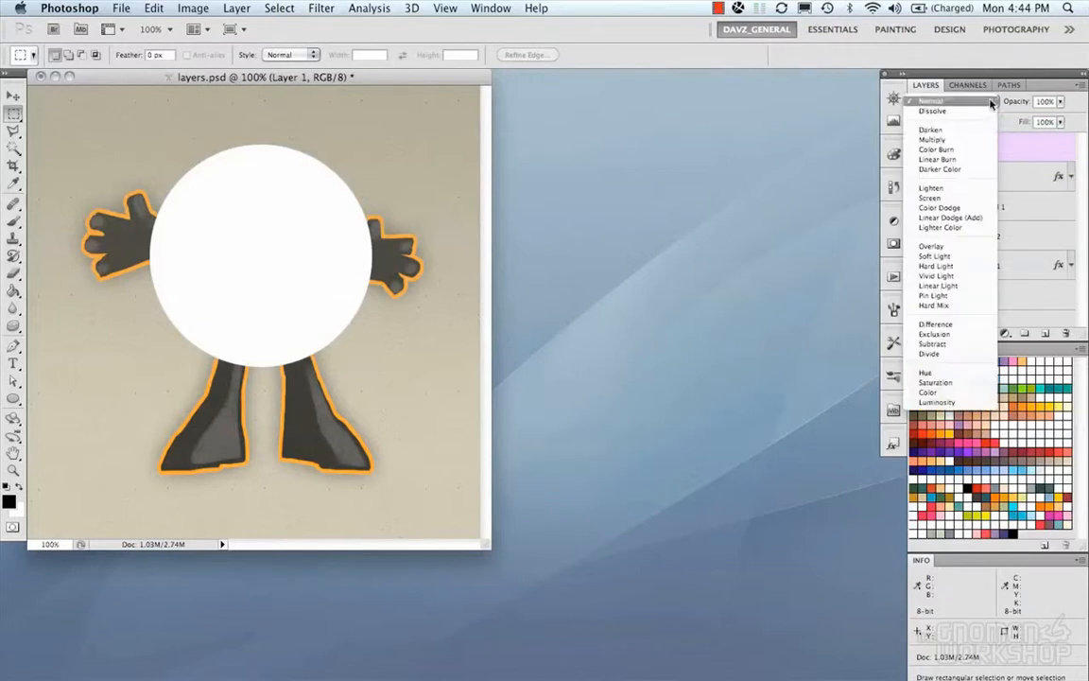
pyautogui.click(951, 217)
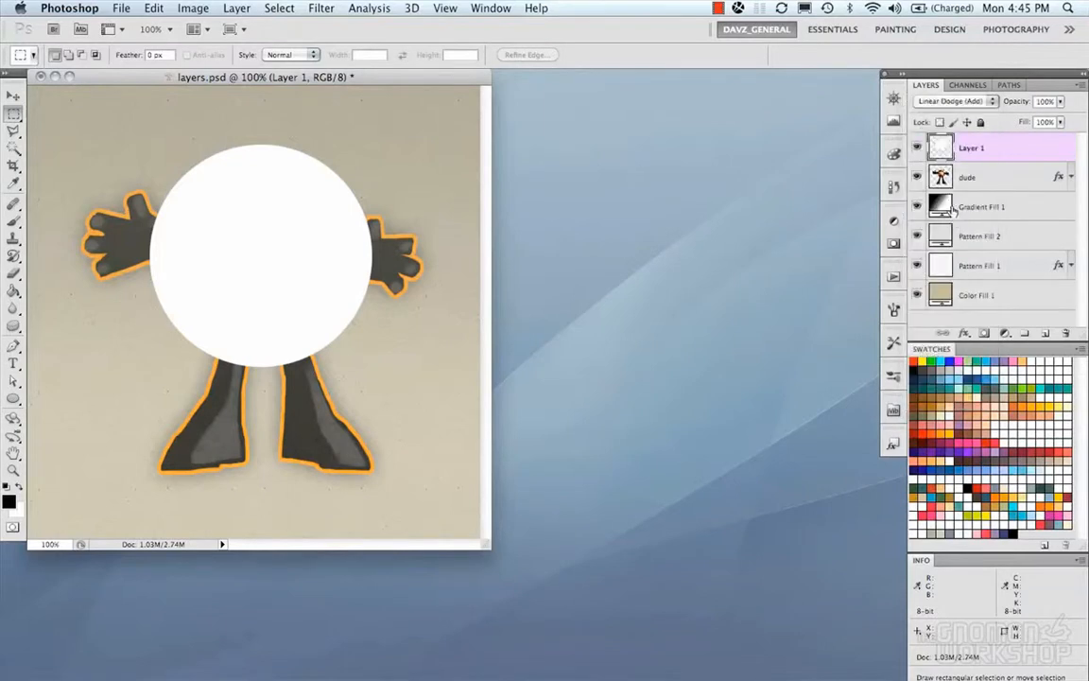
pyautogui.click(978, 104)
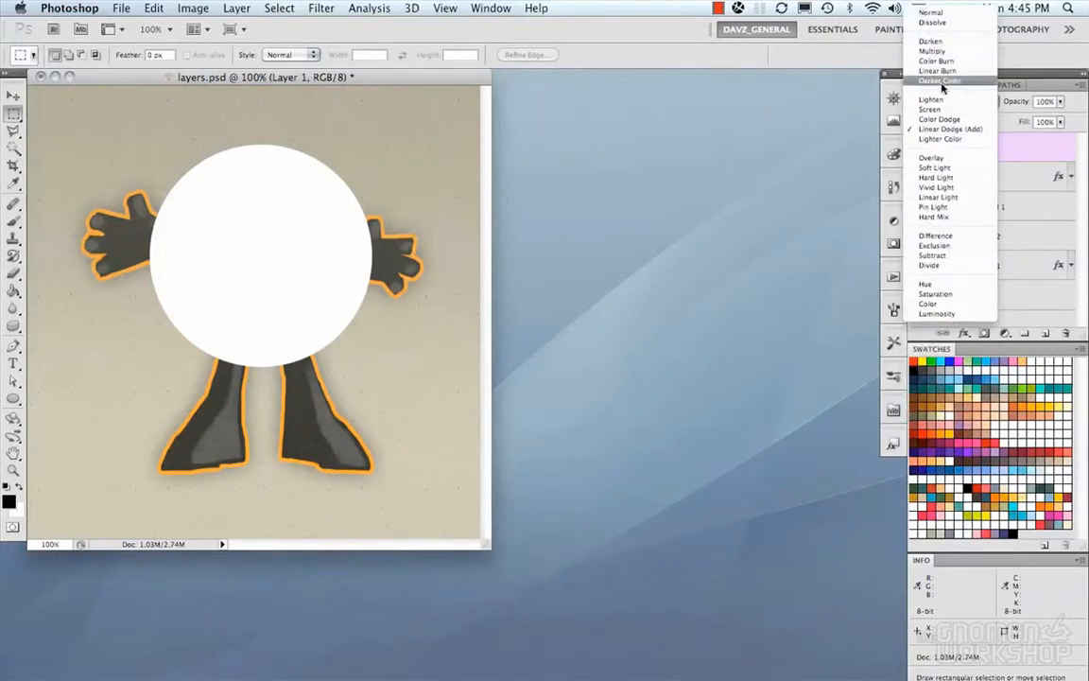
pyautogui.click(934, 157)
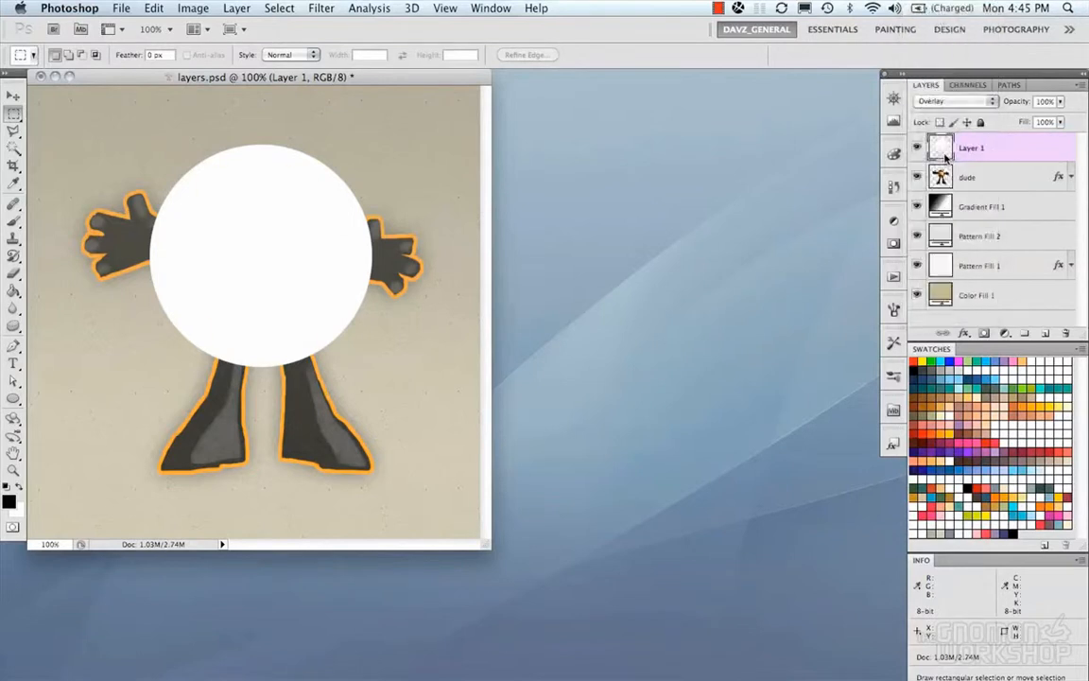
pyautogui.click(917, 149)
pyautogui.click(917, 148)
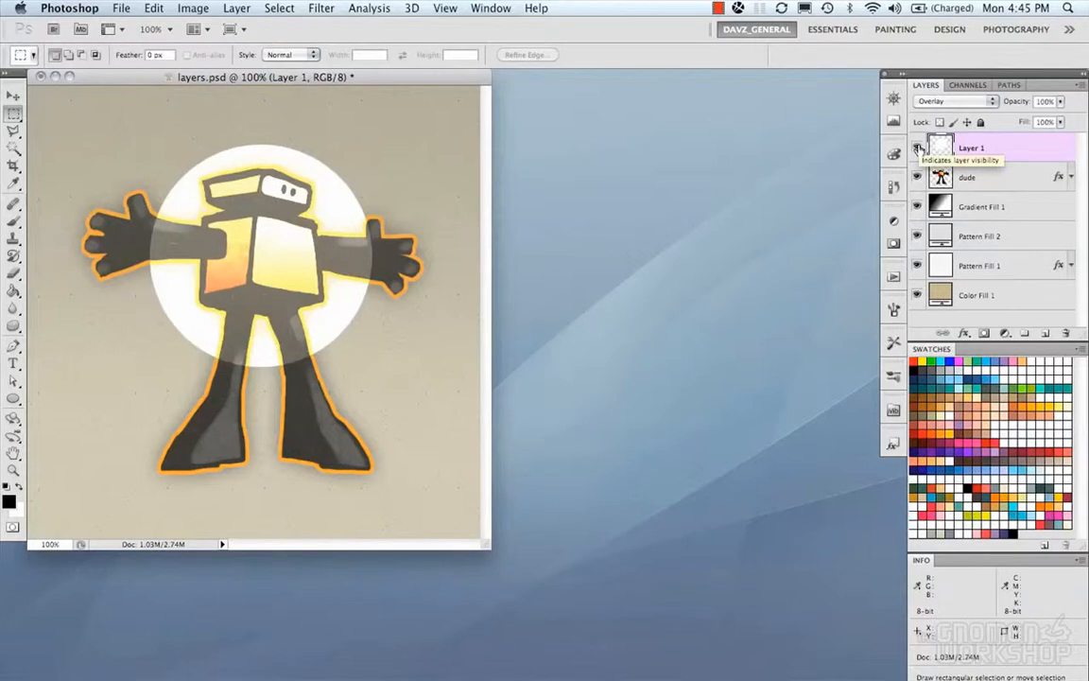
# Restore Layer 1 to Normal blending, hide it and make the dude layer active
pyautogui.click(955, 100)
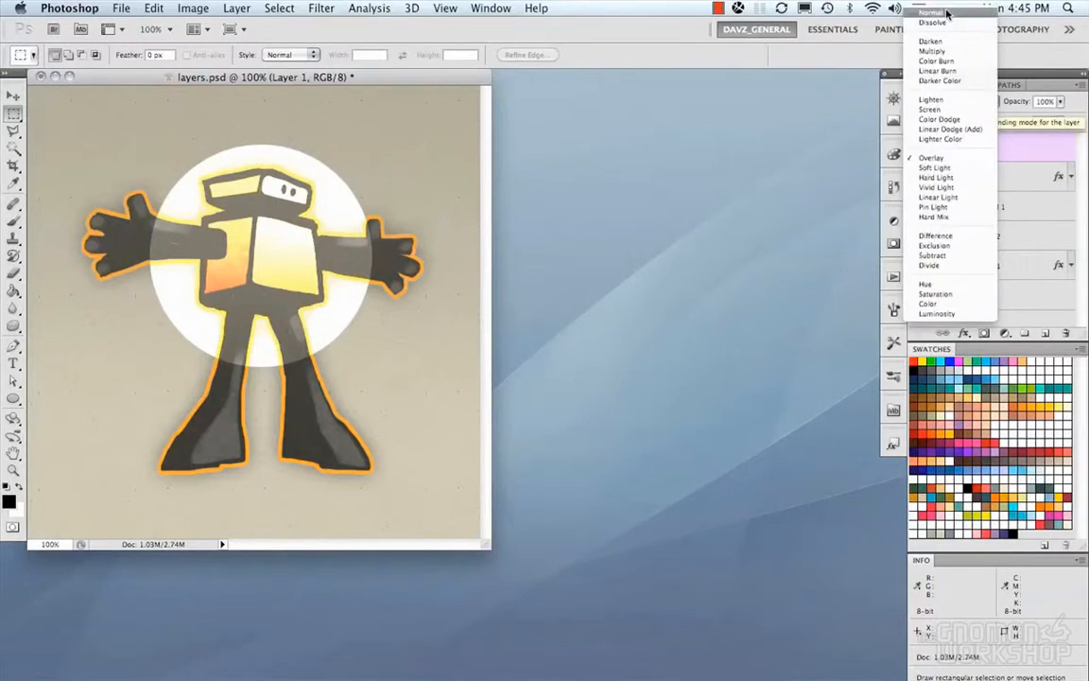
pyautogui.click(946, 13)
pyautogui.click(917, 148)
pyautogui.click(983, 180)
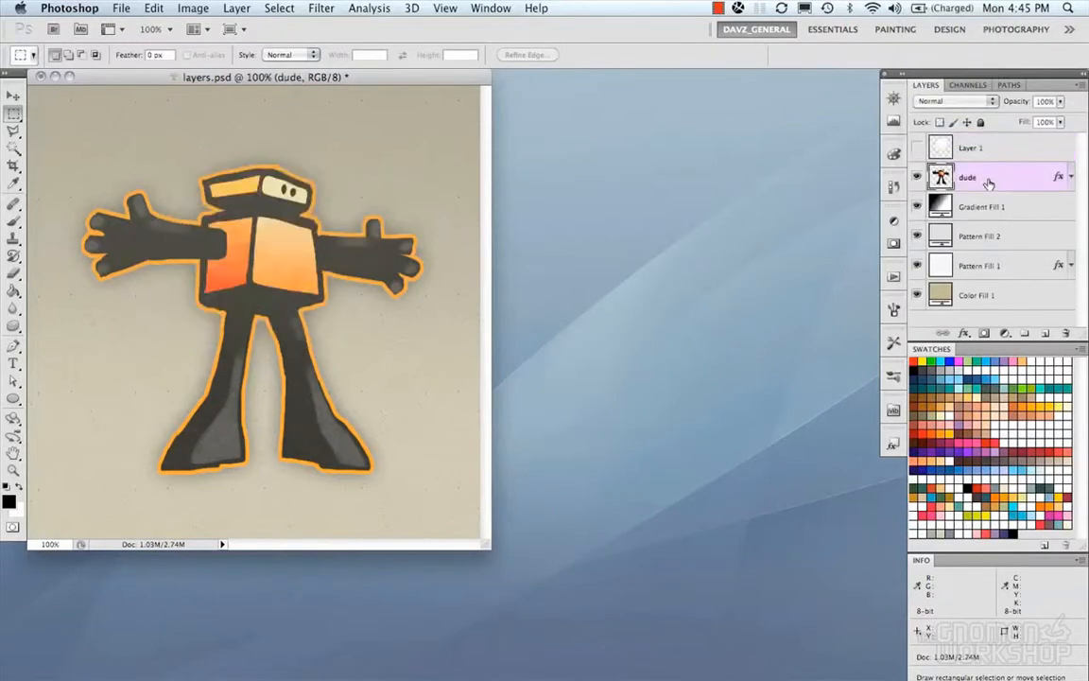
# Try reducing the dude layer's opacity with the slider, and bring it back to 100%
pyautogui.click(1059, 101)
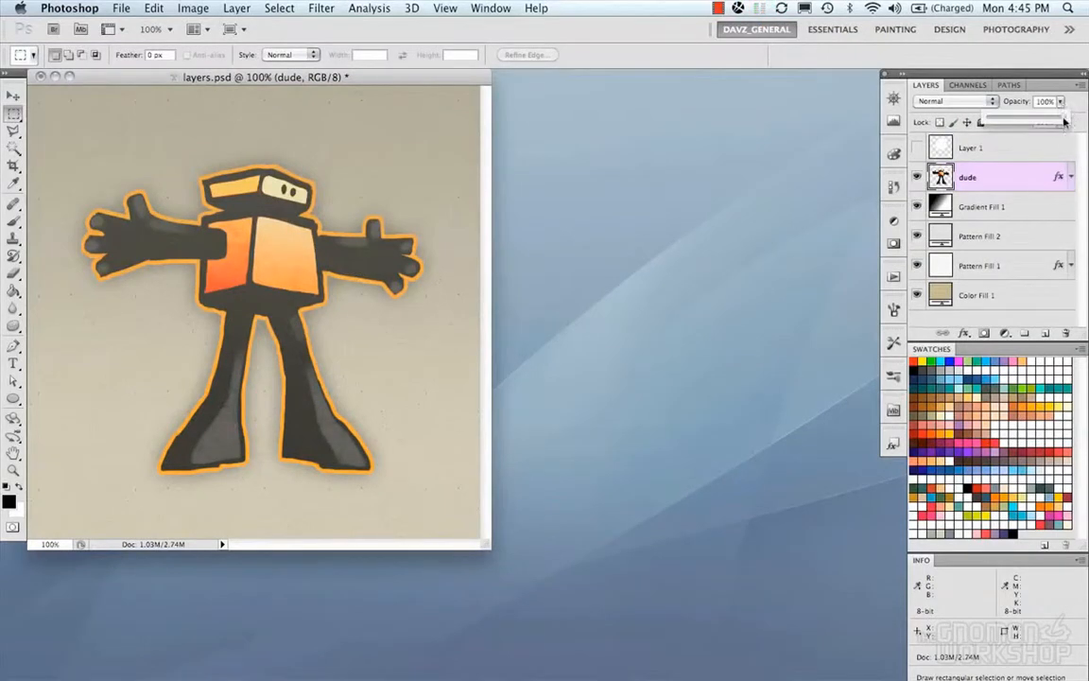
pyautogui.moveTo(1063, 121); pyautogui.dragTo(890, 112)
pyautogui.moveTo(1085, 120); pyautogui.dragTo(1083, 111)
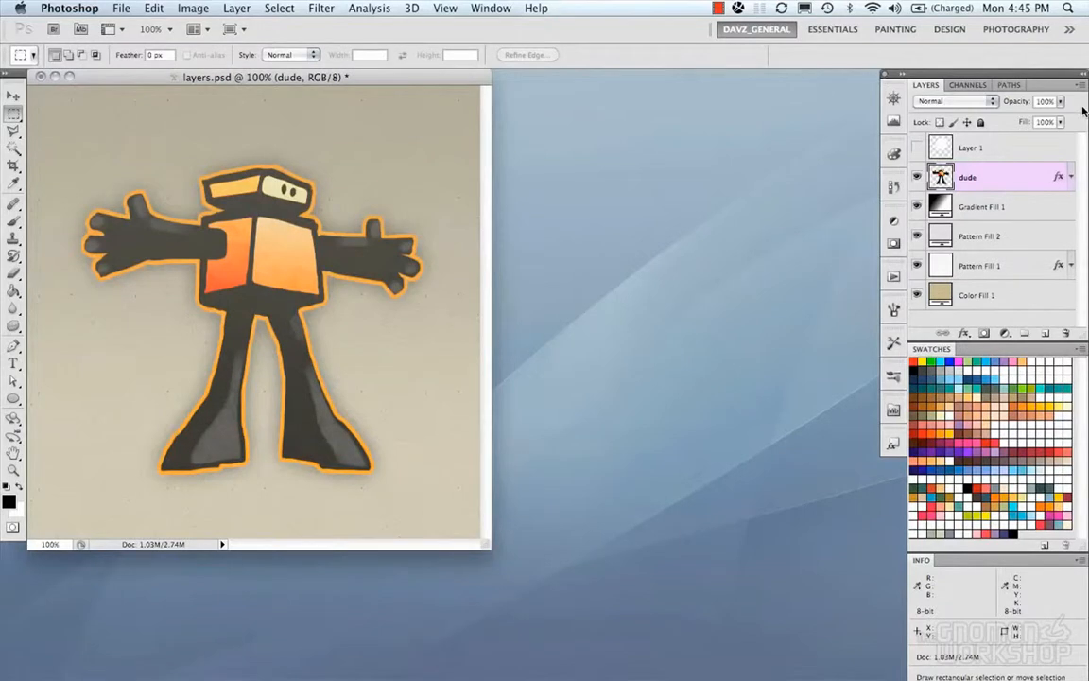
# Try the dude layer at several opacities, including 50%, 10% and 30%, and restore it to 100%
pyautogui.press('5')
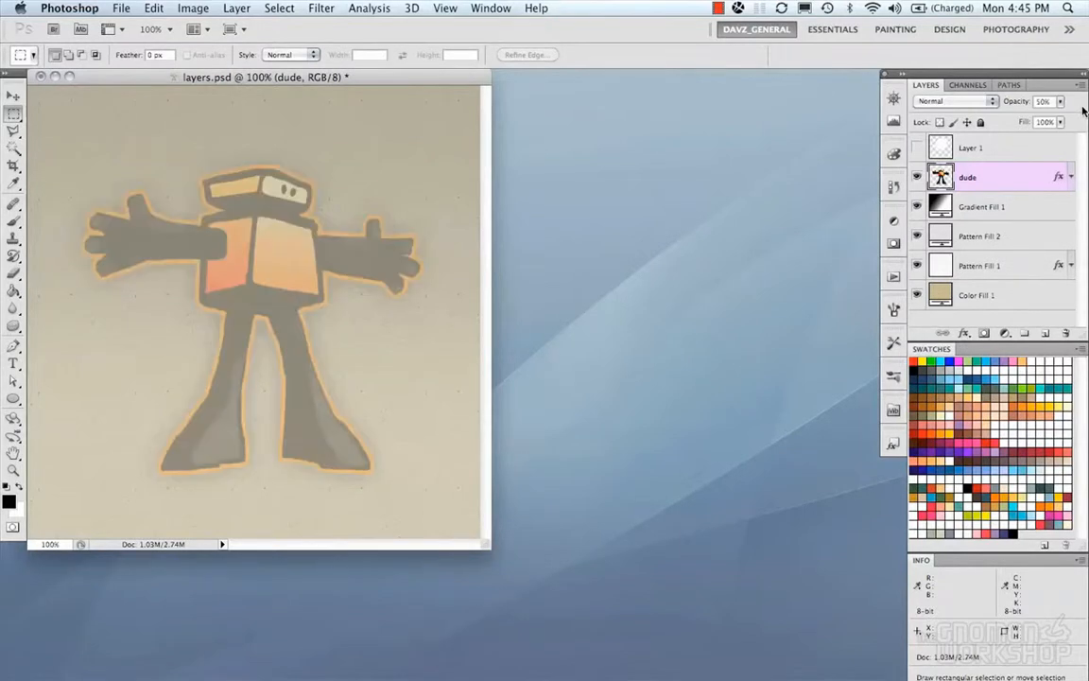
pyautogui.press('1')
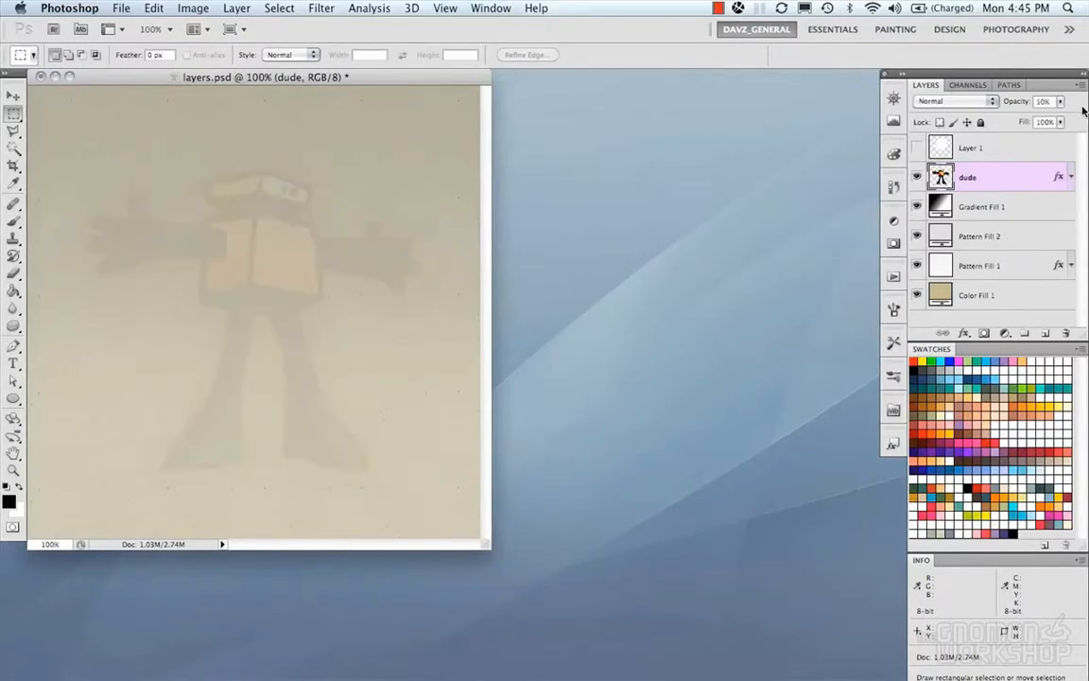
pyautogui.press('2')
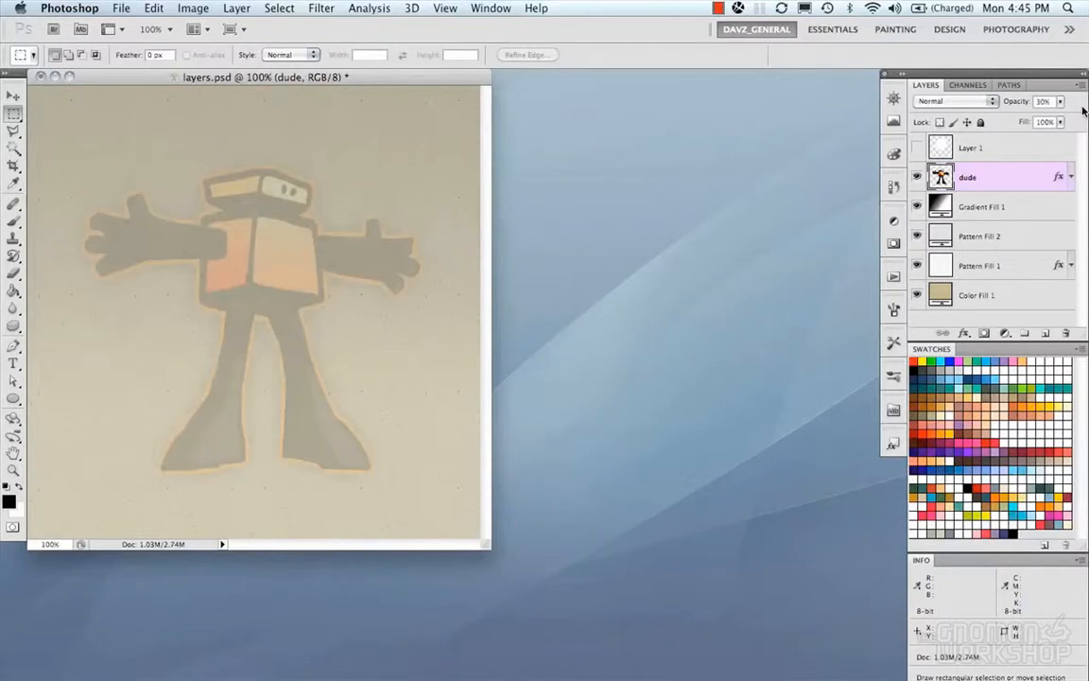
pyautogui.press('4')
pyautogui.press('5')
pyautogui.press('0')
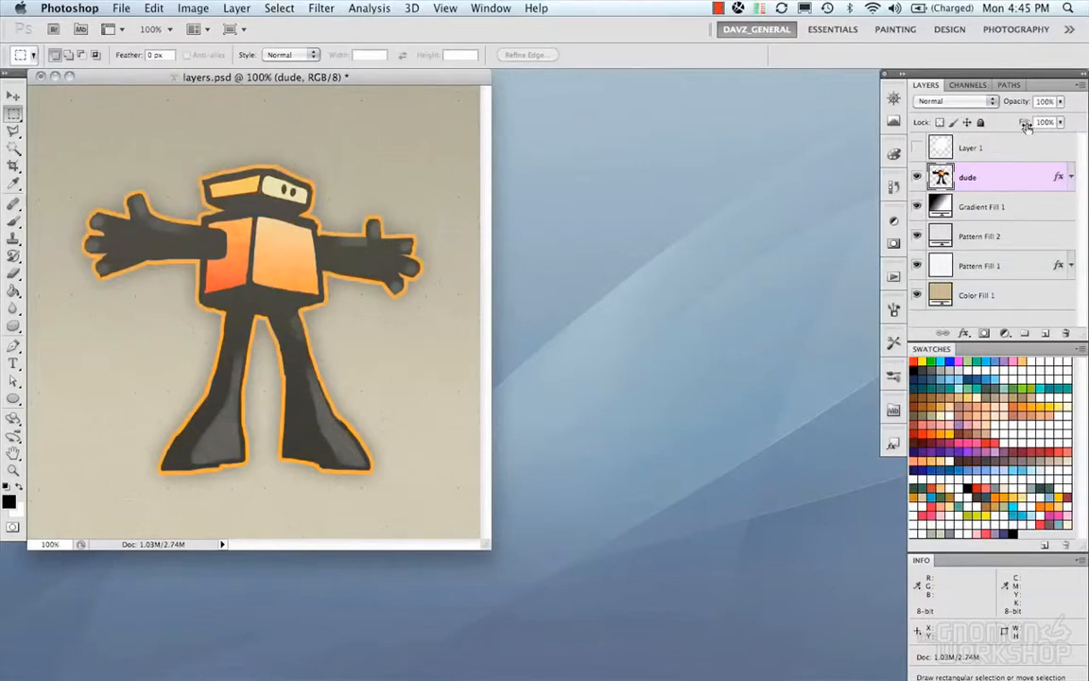
# Expand the dude layer's effects list, toggle all its effects off and on to compare, and collapse the list
pyautogui.click(1066, 179)
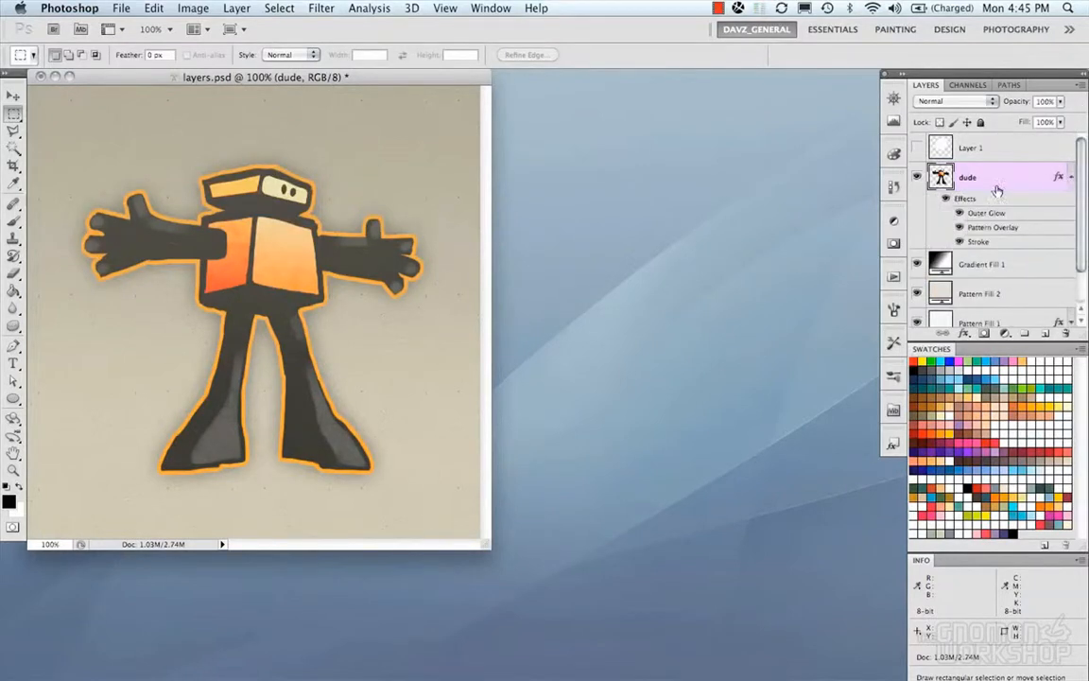
pyautogui.click(1069, 178)
pyautogui.click(1069, 179)
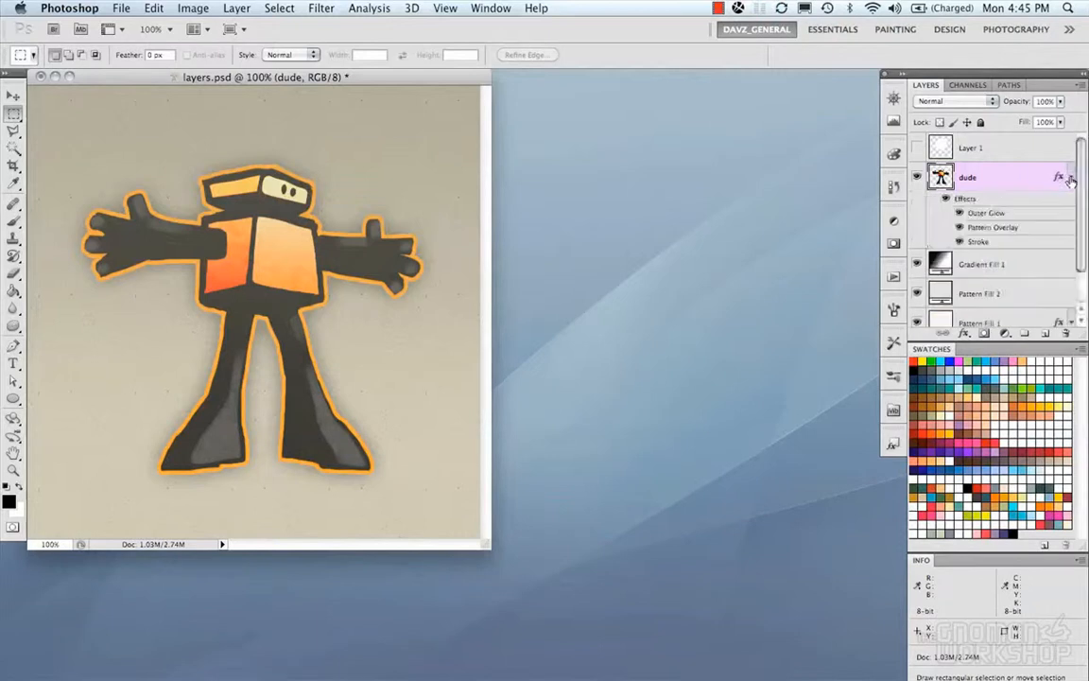
pyautogui.click(947, 200)
pyautogui.click(947, 200)
pyautogui.click(1060, 179)
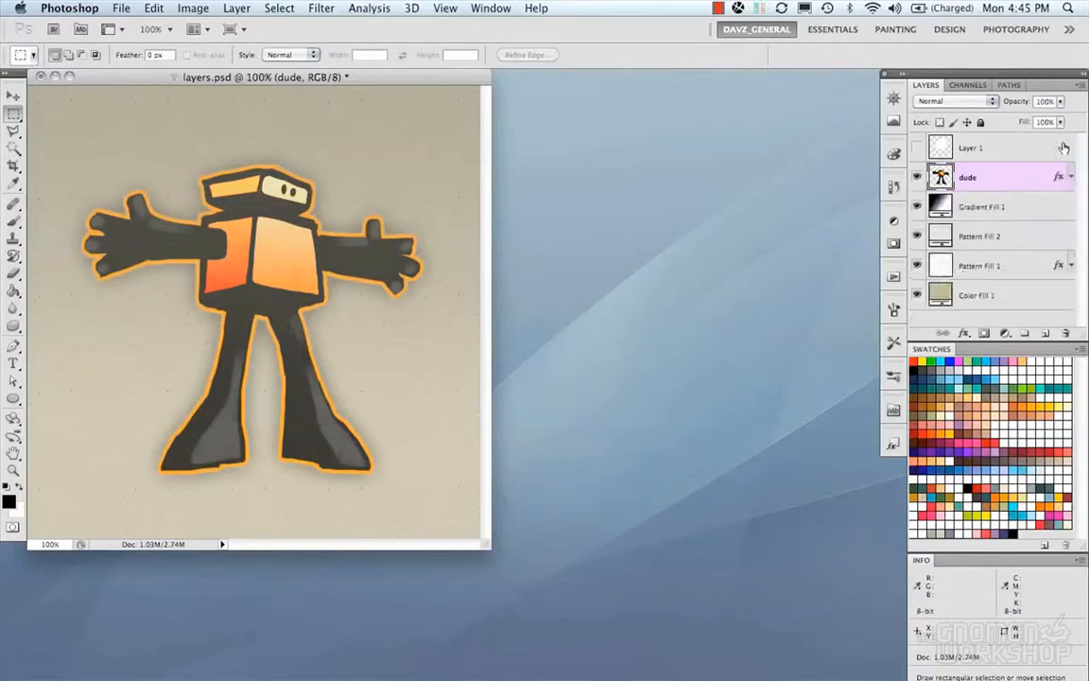
# Try lowering the dude layer's fill with its effects enabled, and restore the fill to 100%
pyautogui.click(1061, 124)
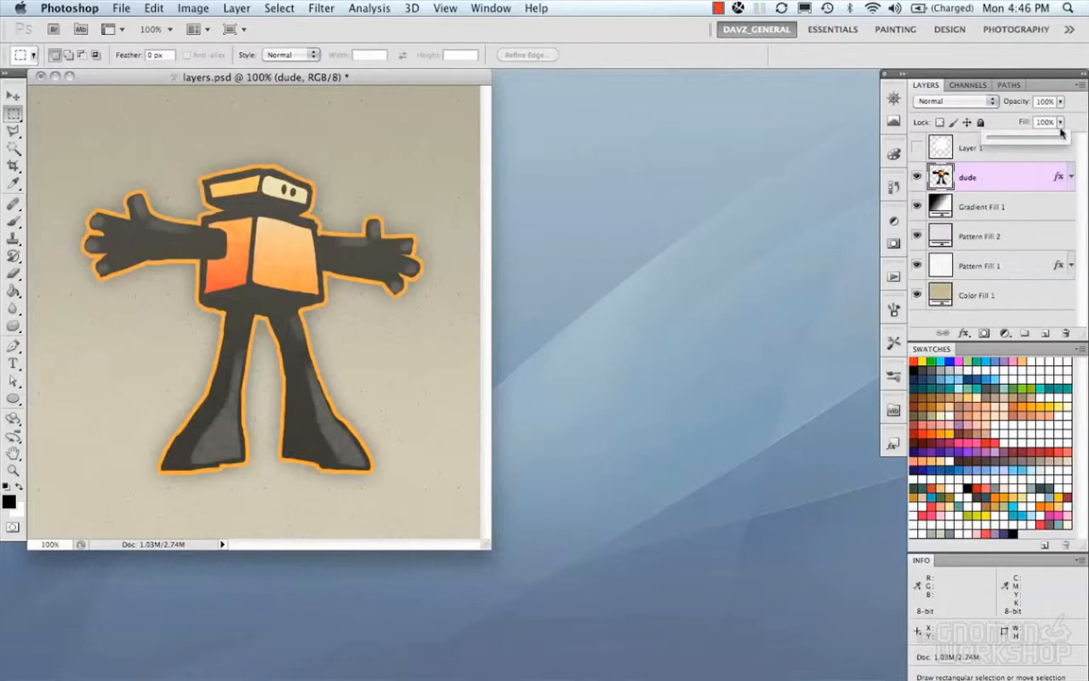
pyautogui.moveTo(1062, 141); pyautogui.dragTo(986, 142)
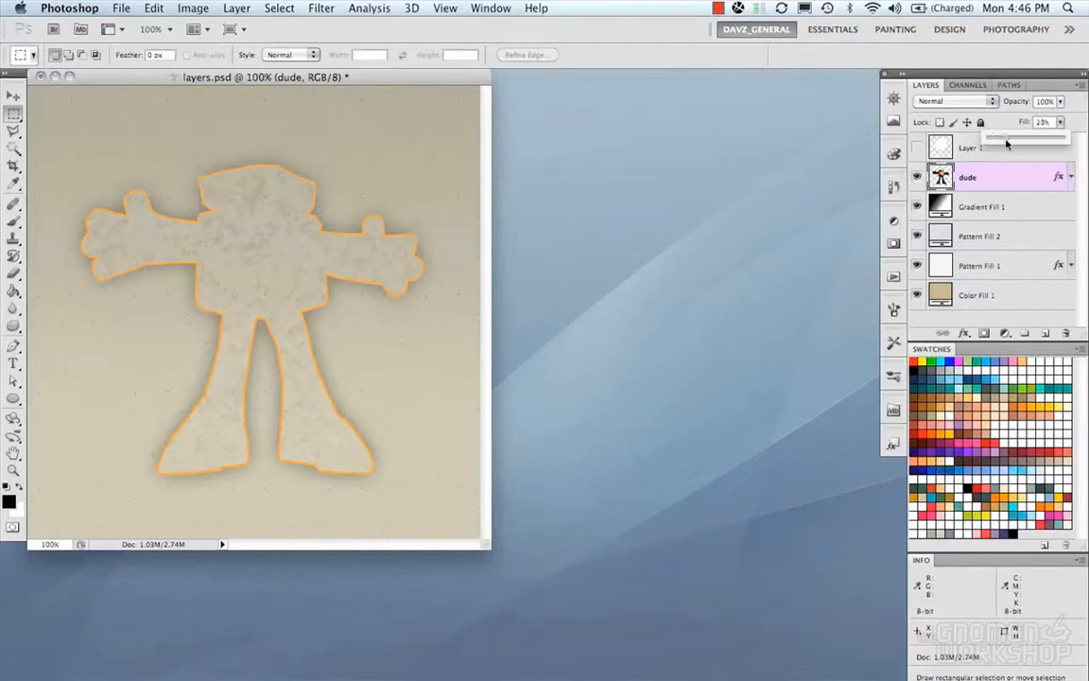
pyautogui.moveTo(986, 142); pyautogui.dragTo(1068, 142)
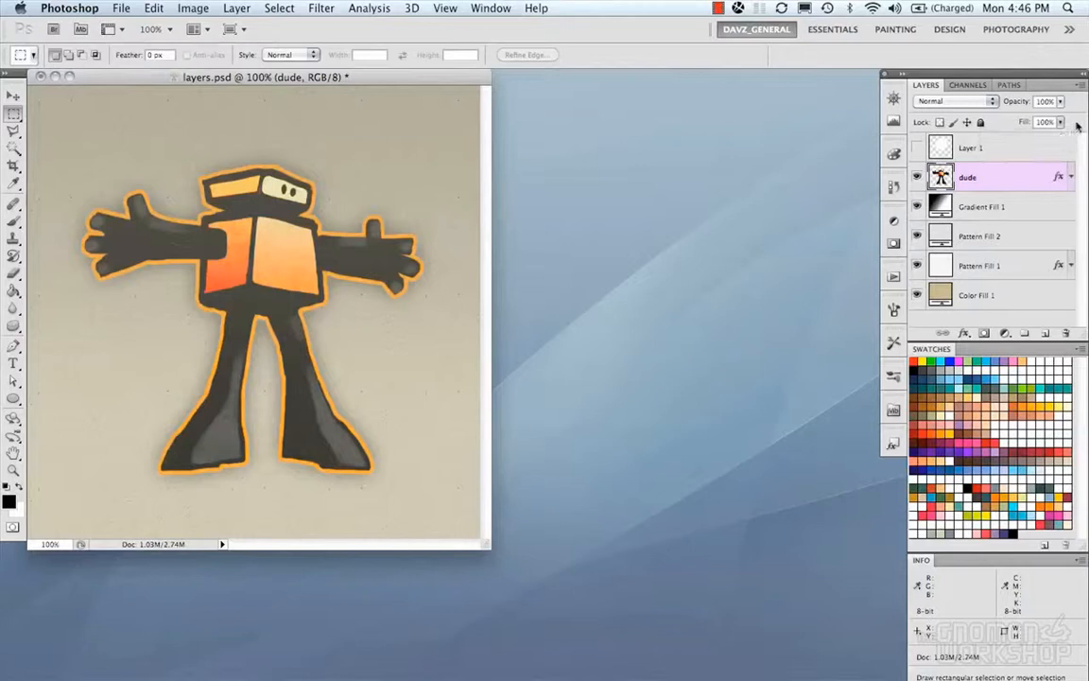
# Try changing the dude layer's fill with its effects hidden, restore it to 100% and turn the effects back on
pyautogui.click(1070, 177)
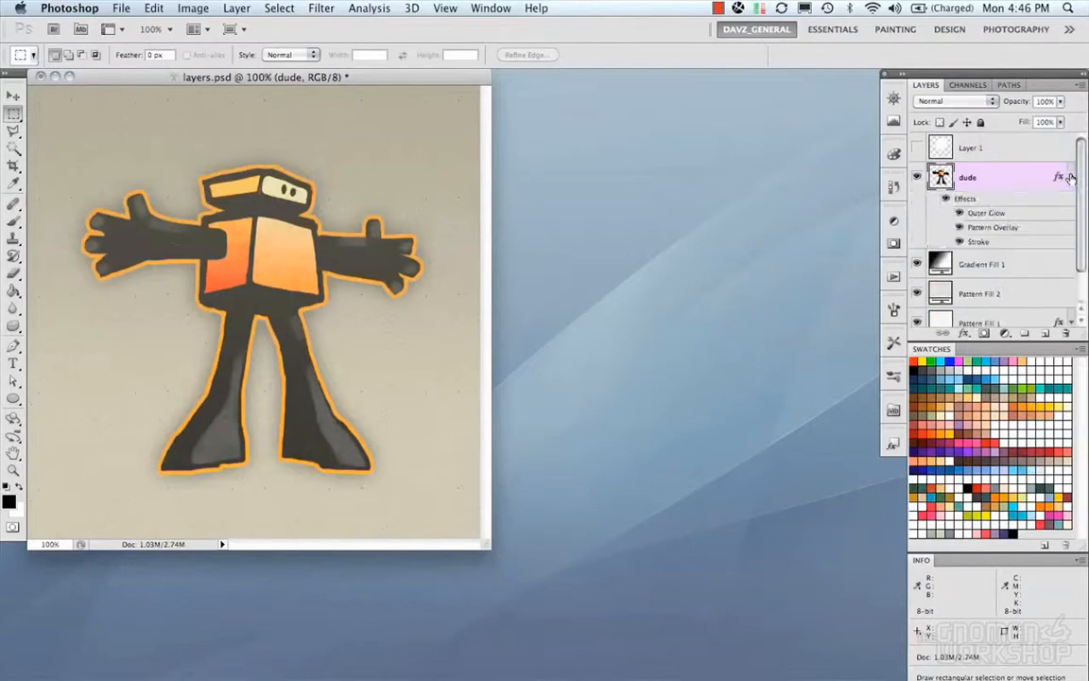
pyautogui.click(947, 200)
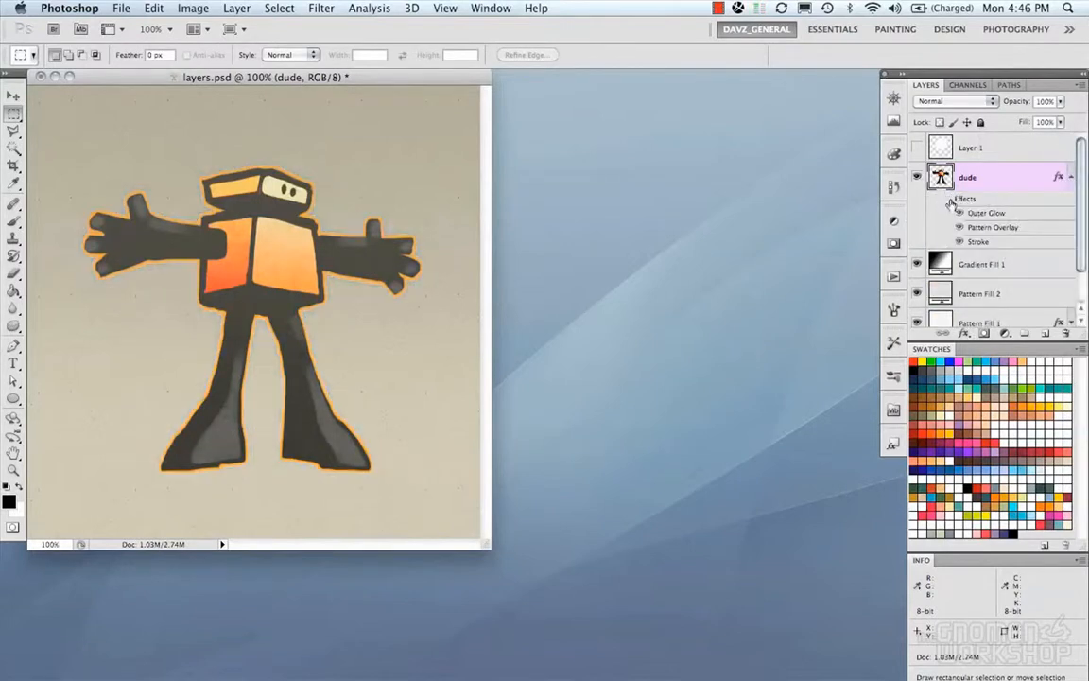
pyautogui.click(1070, 176)
pyautogui.click(1061, 123)
pyautogui.moveTo(1062, 140)
pyautogui.mouseDown()
pyautogui.moveTo(944, 140)
pyautogui.moveTo(1068, 143)
pyautogui.mouseUp()
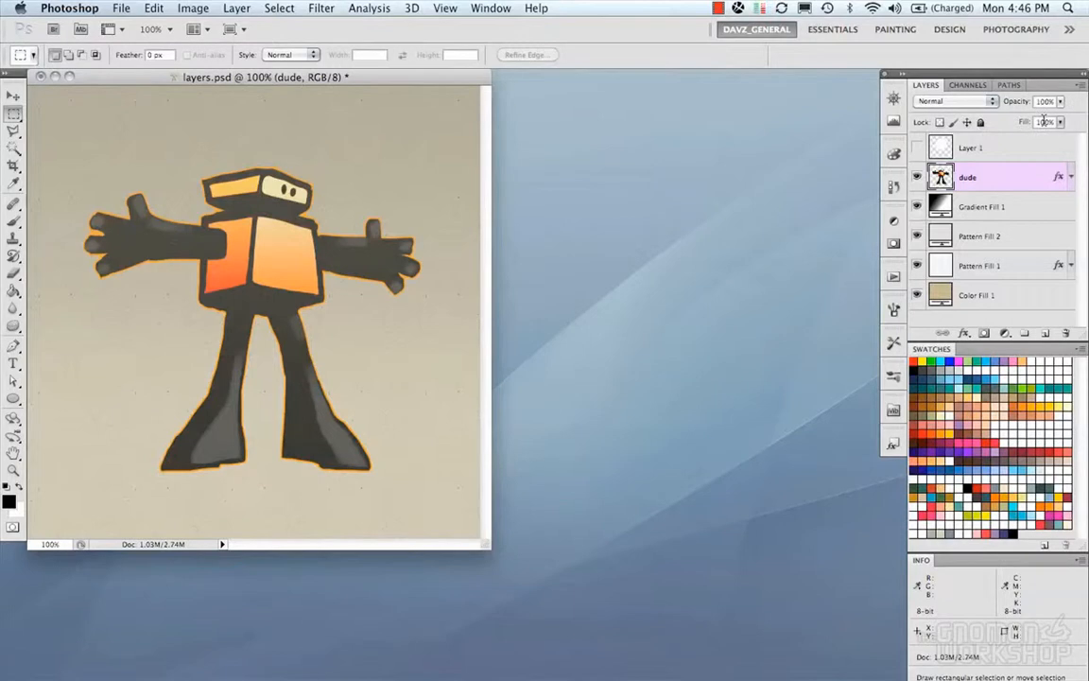
pyautogui.click(1071, 176)
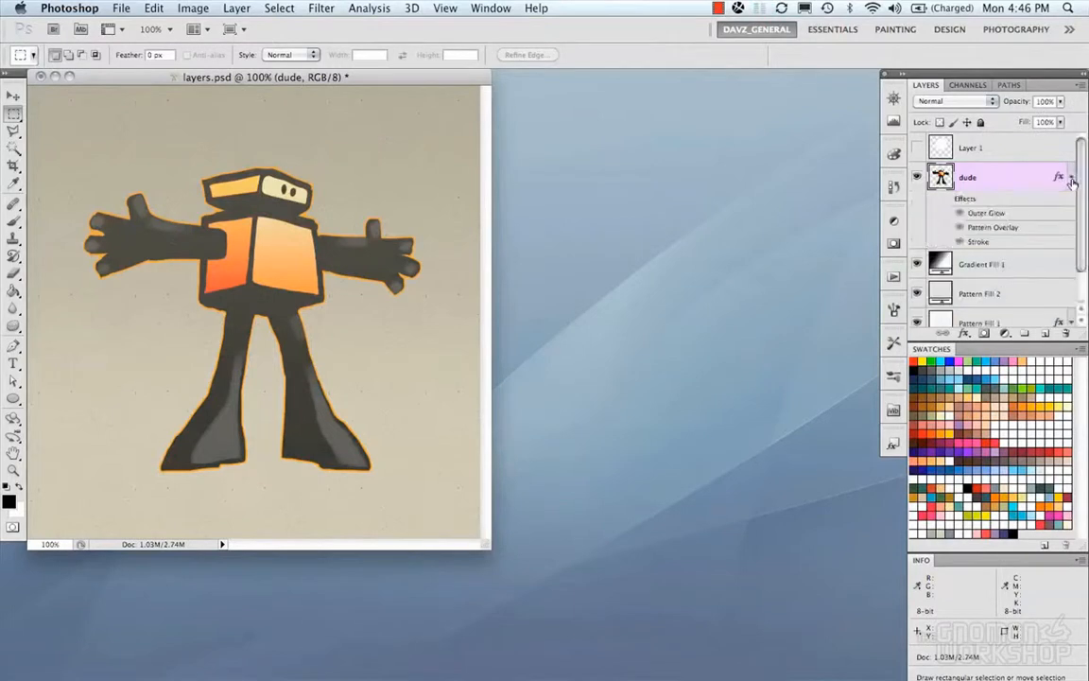
pyautogui.click(945, 202)
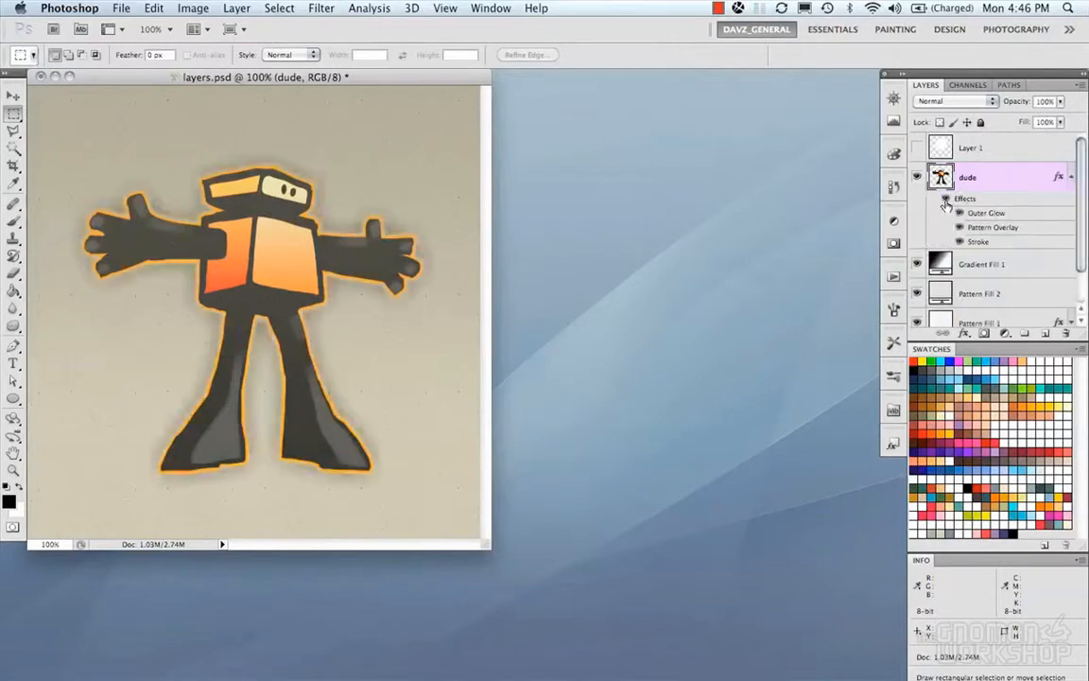
# Lock the dude layer's transparent pixels, try painting black over the figure with a 50 px brush, and undo the stroke
pyautogui.click(1072, 177)
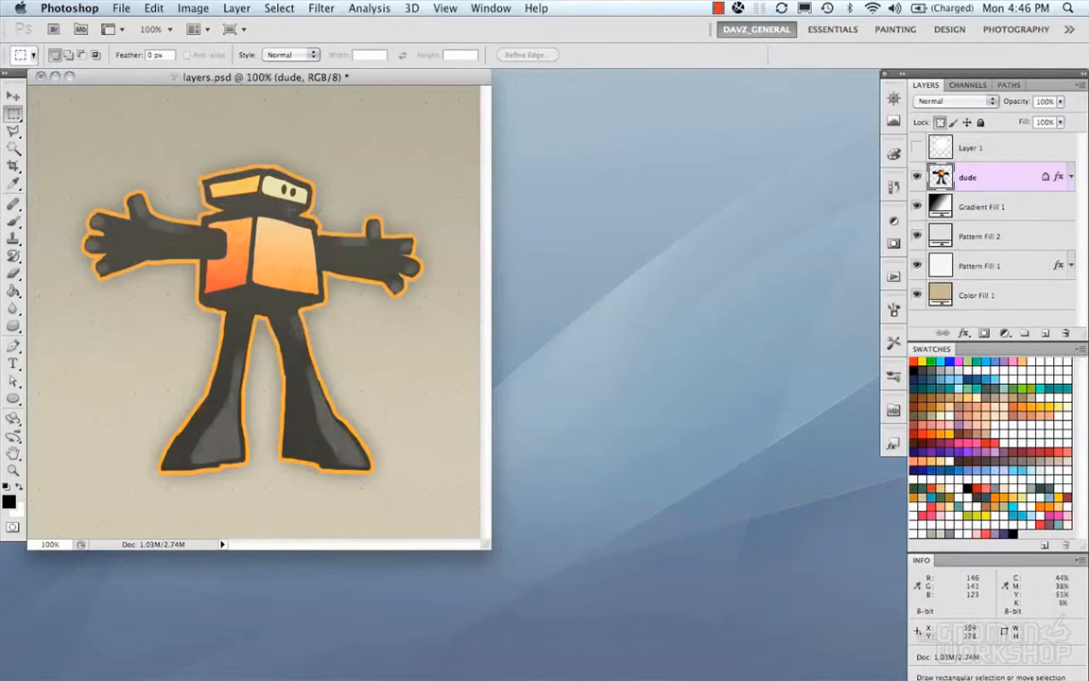
pyautogui.press('b')
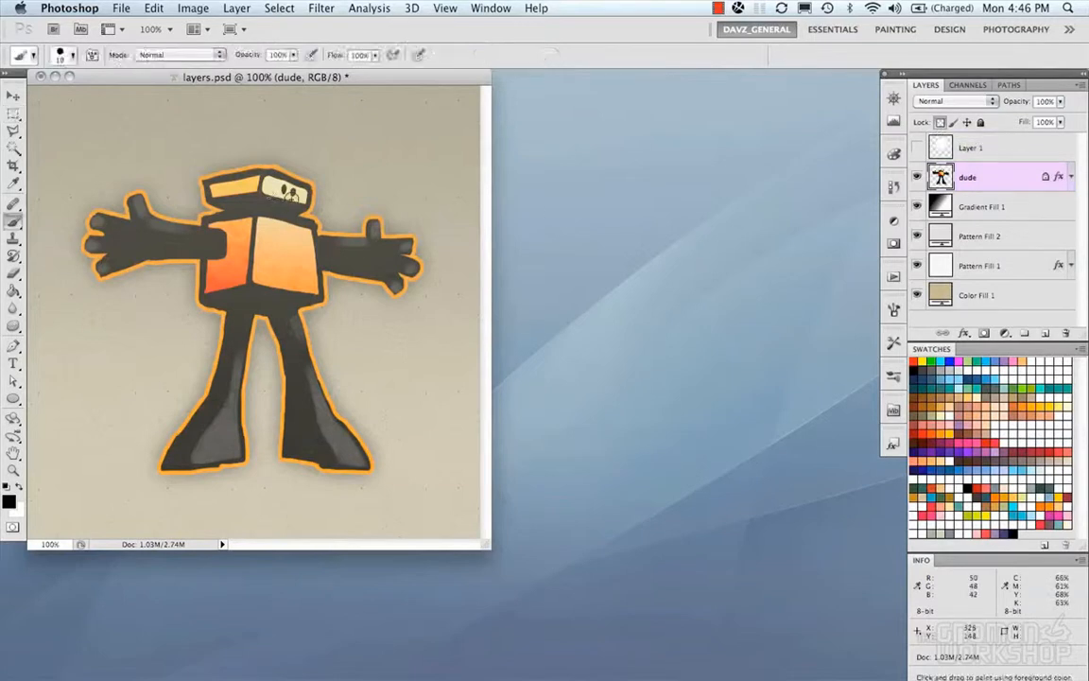
pyautogui.press(']')
pyautogui.press(']')
pyautogui.press(']')
pyautogui.moveTo(145, 238)
pyautogui.mouseDown()
pyautogui.moveTo(223, 219)
pyautogui.moveTo(248, 269)
pyautogui.moveTo(236, 284)
pyautogui.moveTo(120, 219)
pyautogui.moveTo(404, 252)
pyautogui.moveTo(213, 358)
pyautogui.moveTo(359, 457)
pyautogui.moveTo(168, 461)
pyautogui.moveTo(327, 438)
pyautogui.mouseUp()
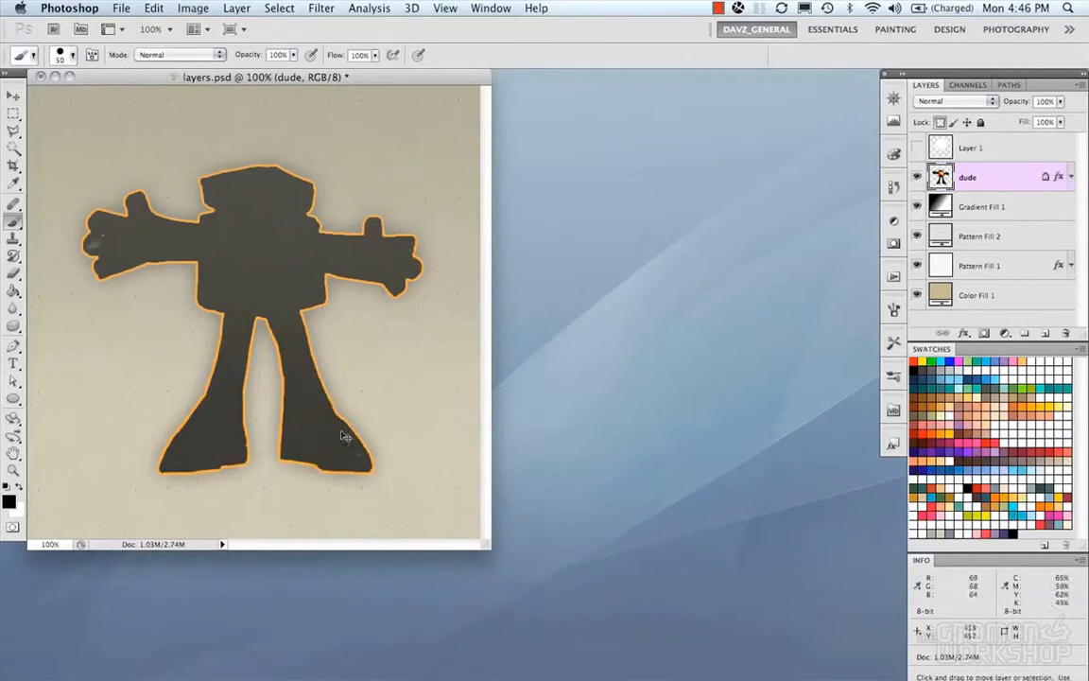
pyautogui.press('super+z')
# Unlock the dude layer's transparent pixels, try painting black strokes across the figure and its surroundings, and undo them
pyautogui.click(939, 122)
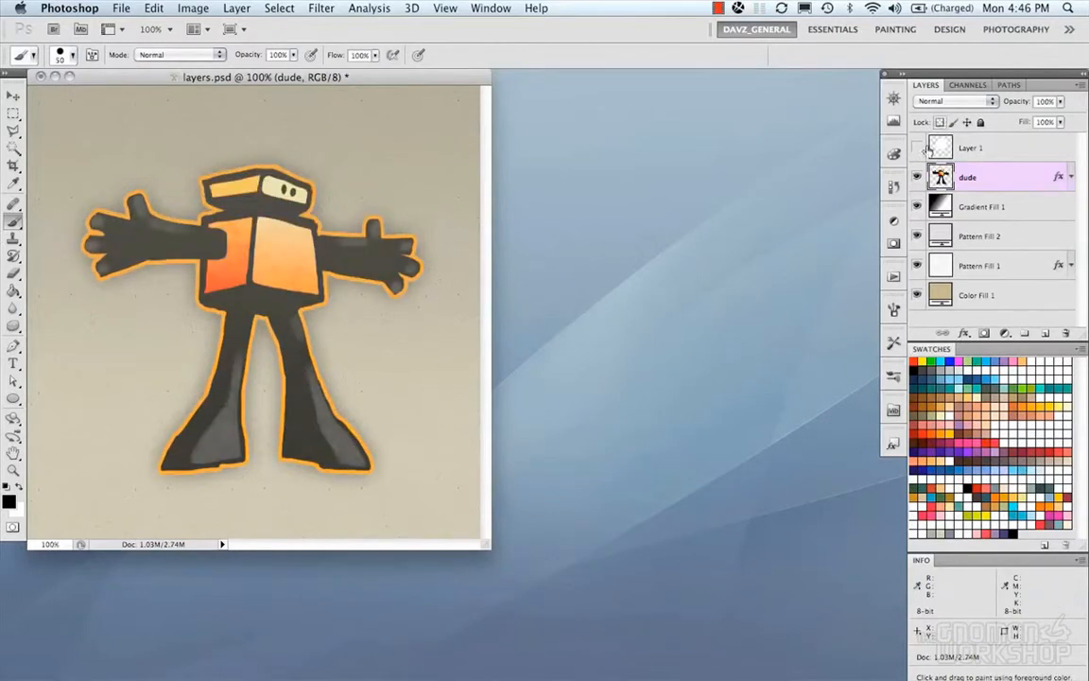
pyautogui.moveTo(321, 165); pyautogui.dragTo(76, 223)
pyautogui.moveTo(390, 146)
pyautogui.mouseDown()
pyautogui.moveTo(57, 368)
pyautogui.moveTo(333, 476)
pyautogui.moveTo(275, 480)
pyautogui.mouseUp()
pyautogui.press('super+z')
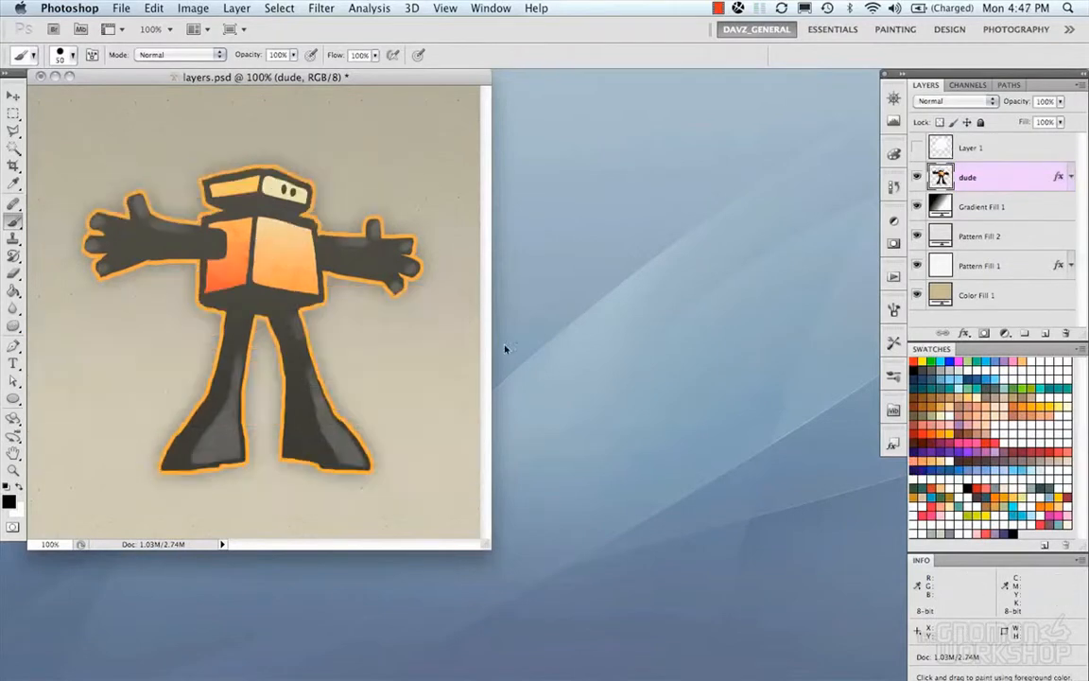
# Lock the dude layer's image pixels, try to paint on it, and release the lock
pyautogui.click(953, 123)
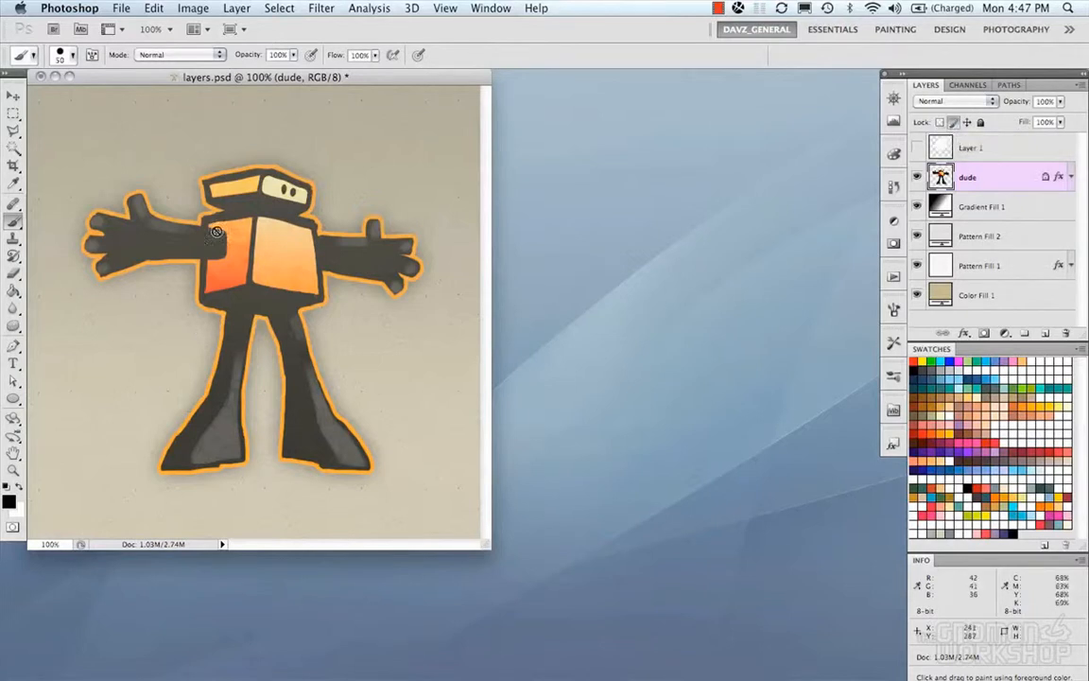
pyautogui.click(188, 312)
pyautogui.click(661, 249)
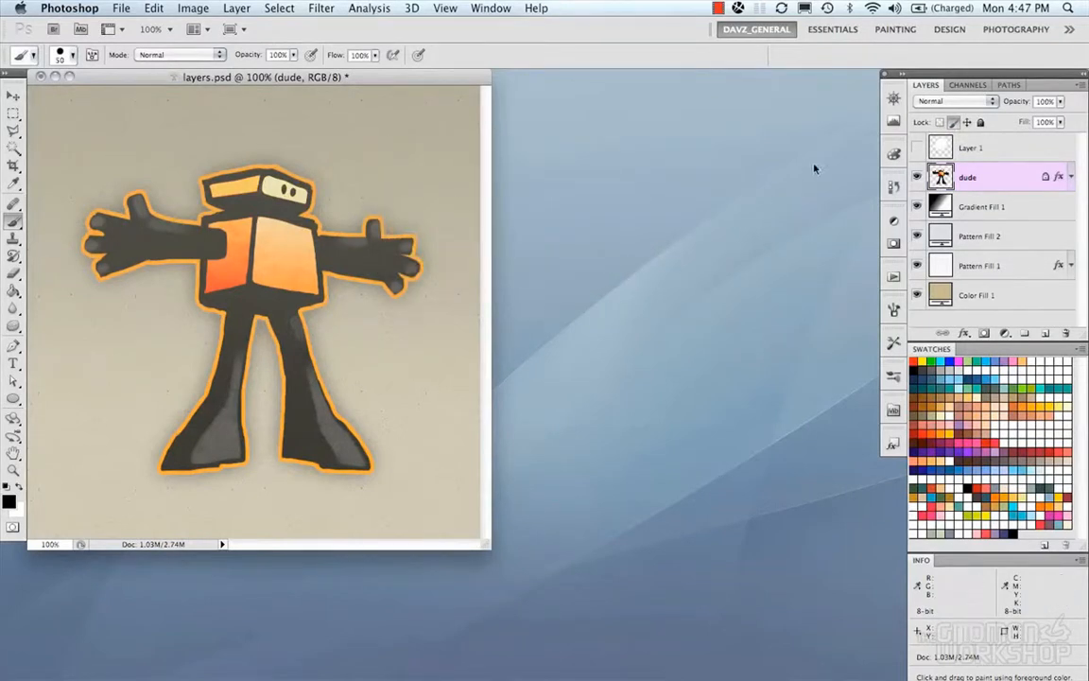
pyautogui.click(954, 123)
# Lock the dude layer's position, try to move the figure, and release the position lock
pyautogui.click(967, 123)
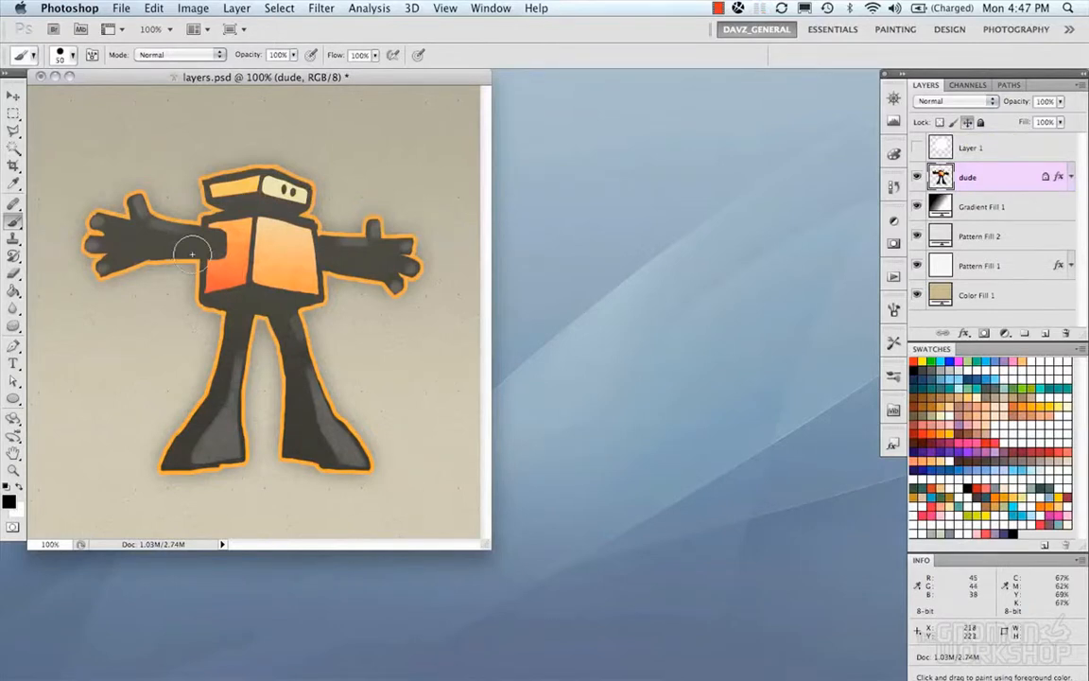
pyautogui.press('m')
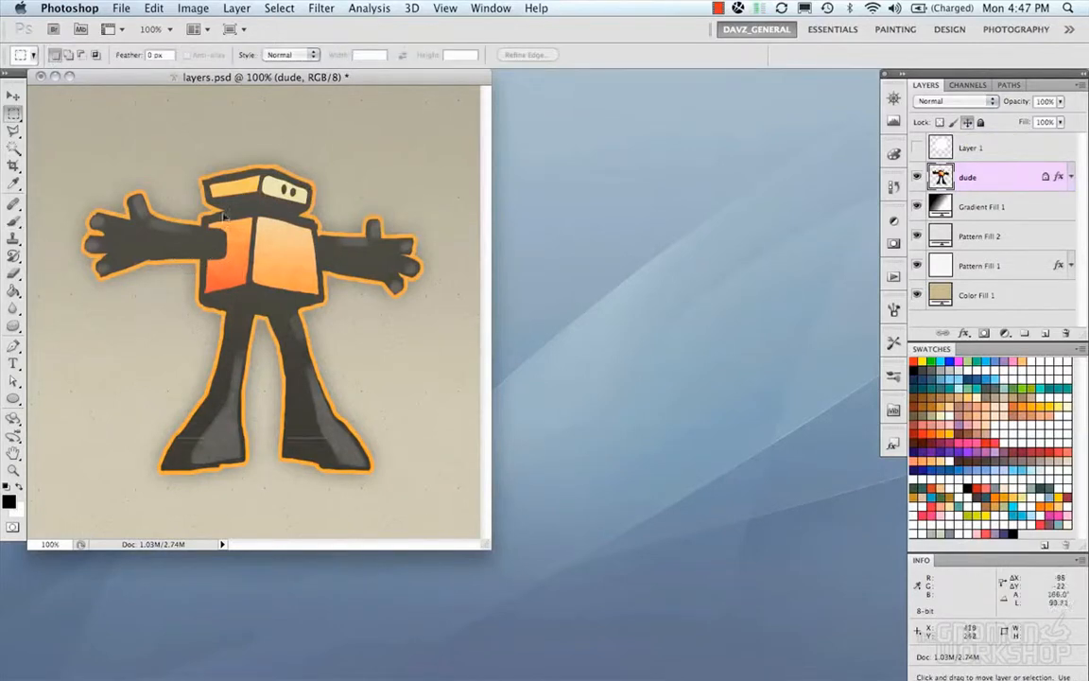
pyautogui.click(189, 246)
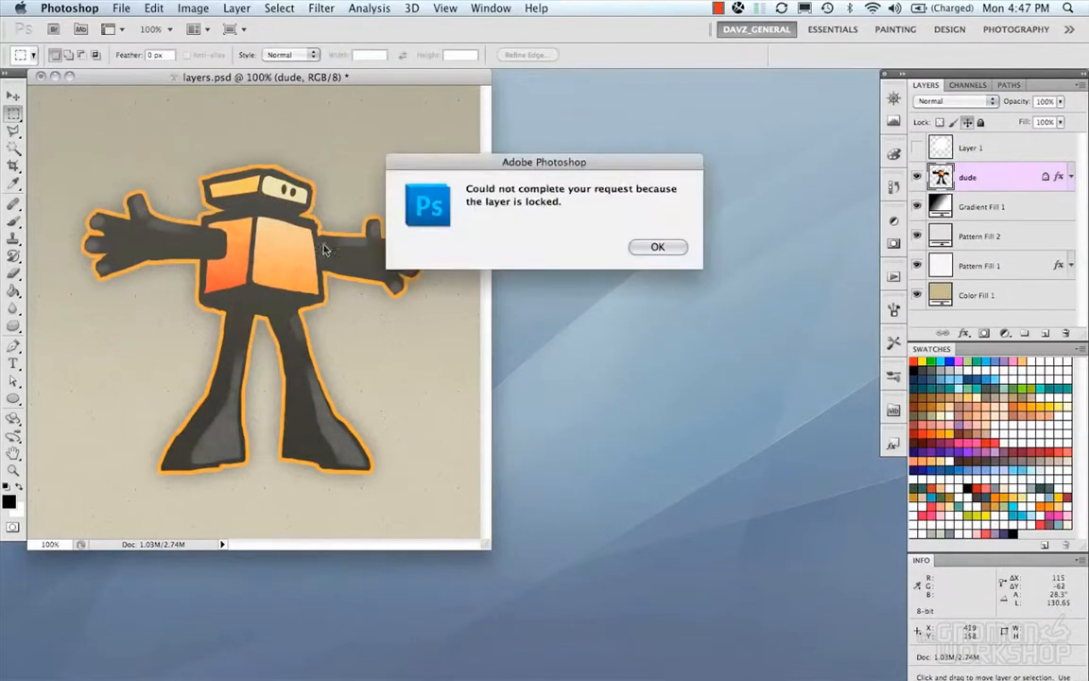
pyautogui.click(657, 247)
pyautogui.click(967, 122)
# Apply Lock All to the dude layer, try to move the figure, and release the lock
pyautogui.click(980, 123)
pyautogui.click(243, 310)
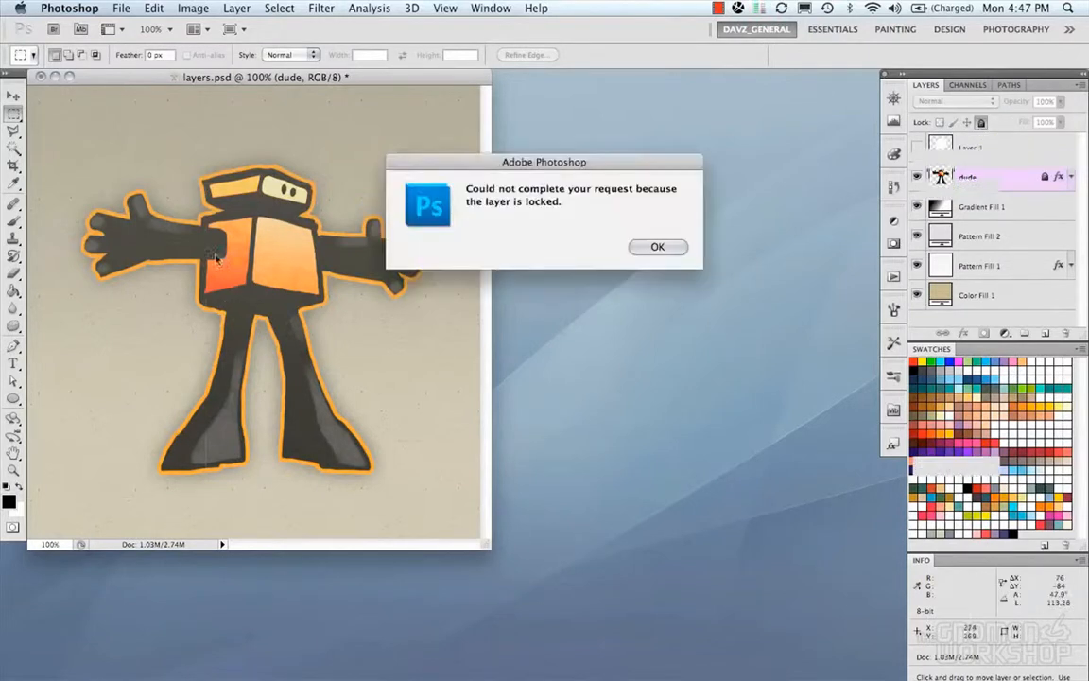
pyautogui.click(650, 247)
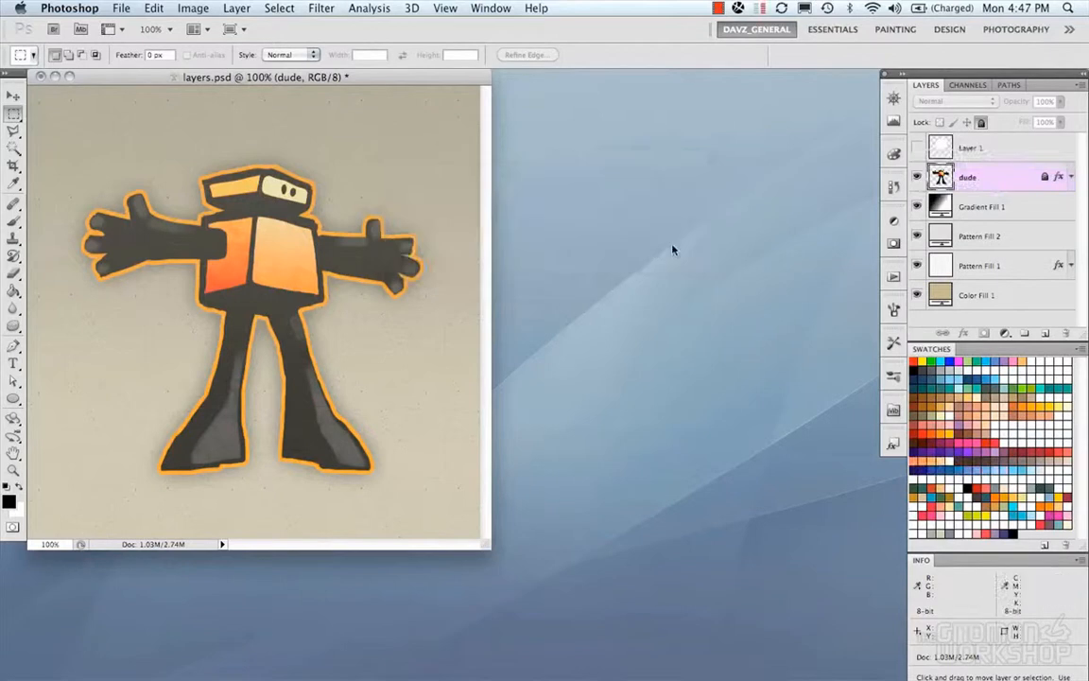
pyautogui.click(980, 123)
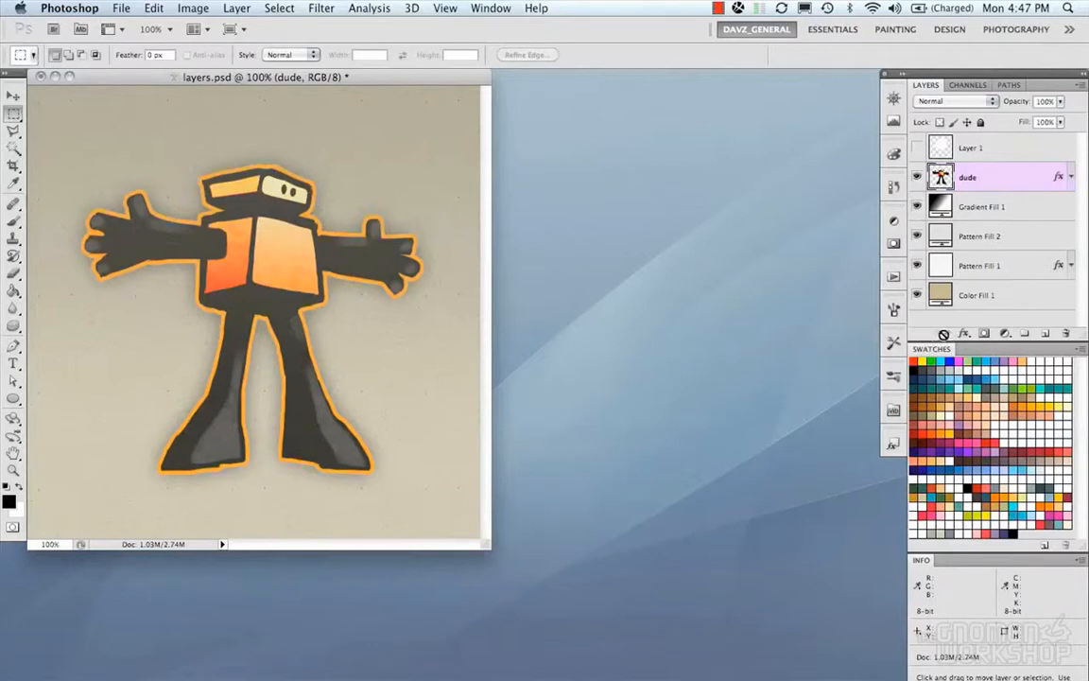
# Show Layer 1 and link it with the dude layer
pyautogui.click(917, 149)
pyautogui.click(978, 149)
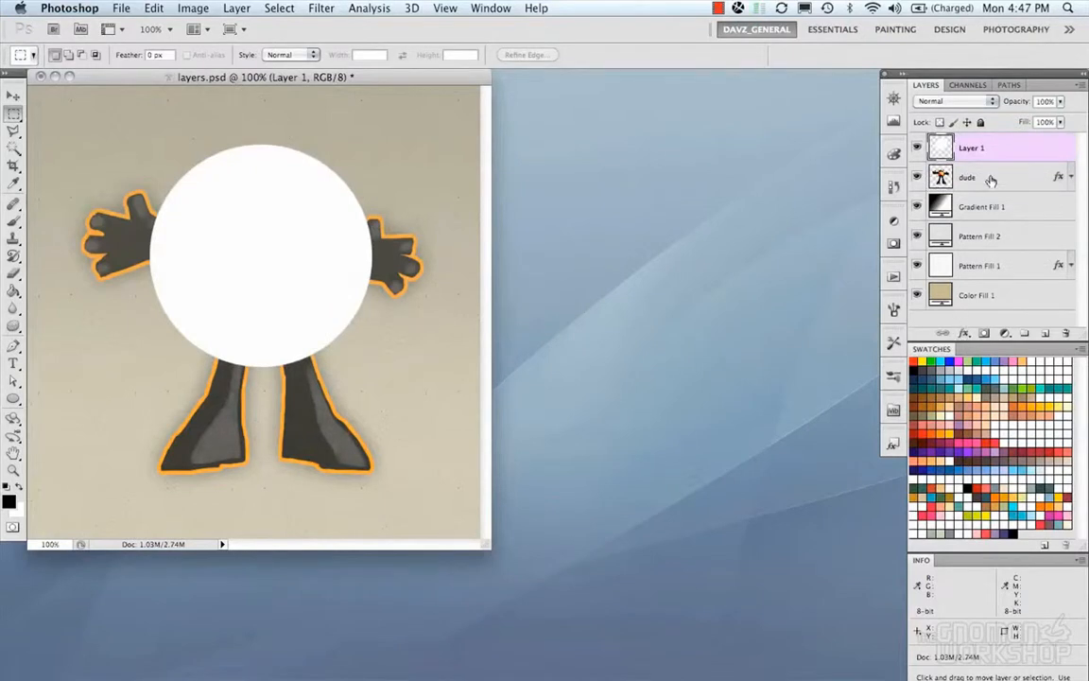
pyautogui.keyDown('shift'); pyautogui.click(991, 179); pyautogui.keyUp('shift')
pyautogui.click(945, 334)
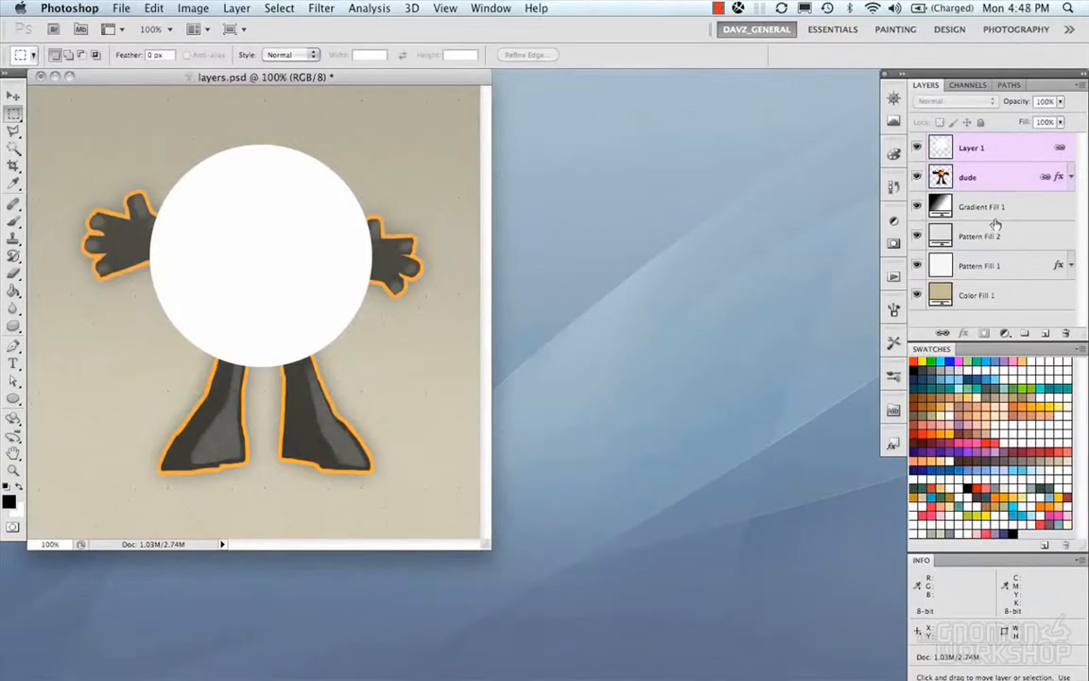
# With only Layer 1 selected, try moving the linked circle and dude together, and undo the move
pyautogui.click(983, 148)
pyautogui.moveTo(324, 320); pyautogui.dragTo(289, 297)
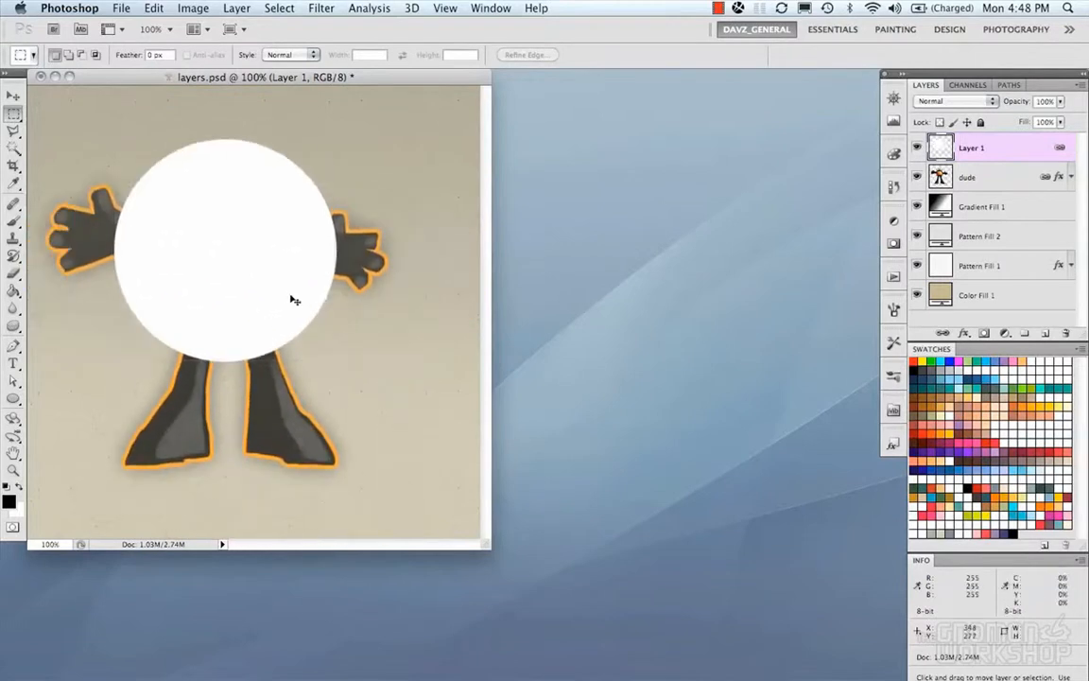
pyautogui.press('super+z')
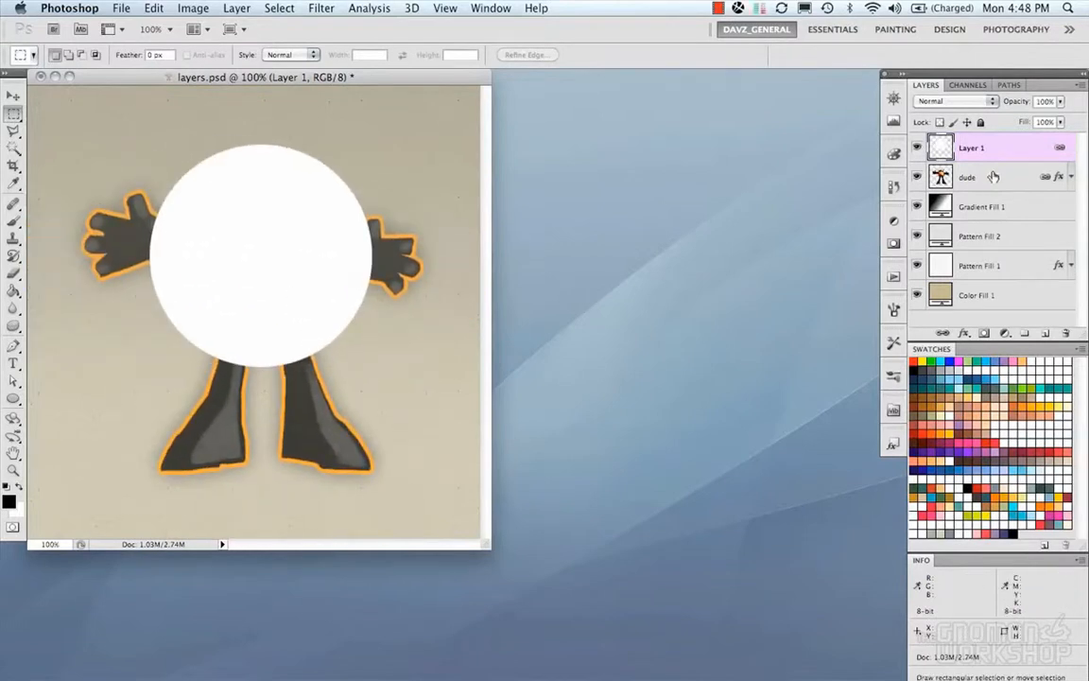
# Unlink Layer 1 from the dude layer, try moving the white circle on its own, and restore its position
pyautogui.keyDown('shift'); pyautogui.click(996, 177); pyautogui.keyUp('shift')
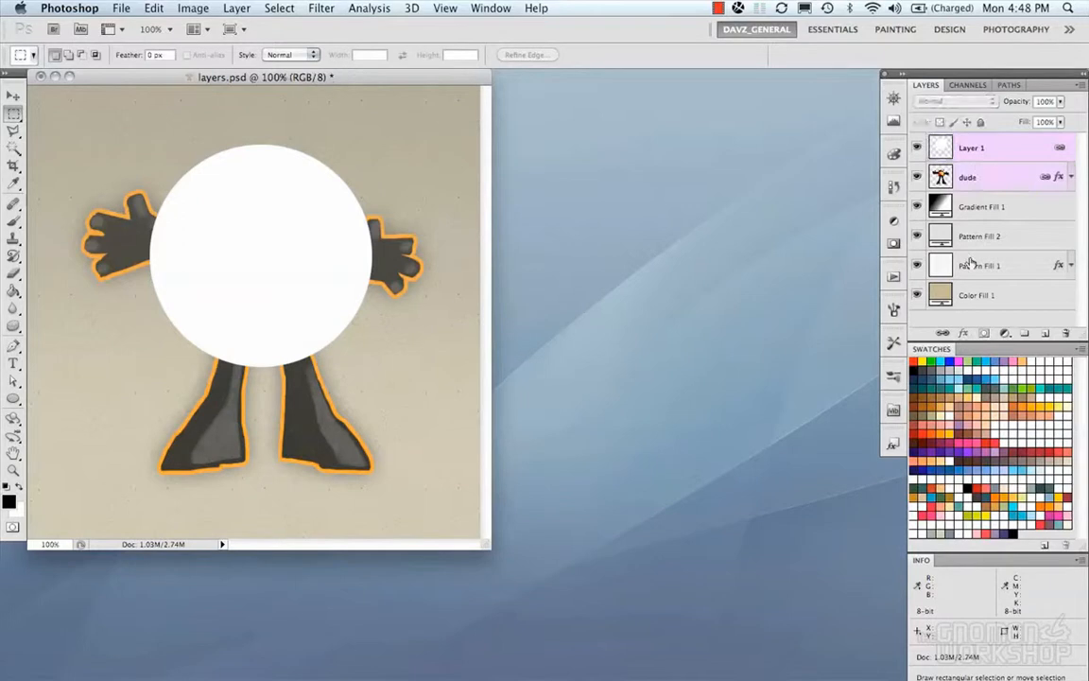
pyautogui.click(983, 148)
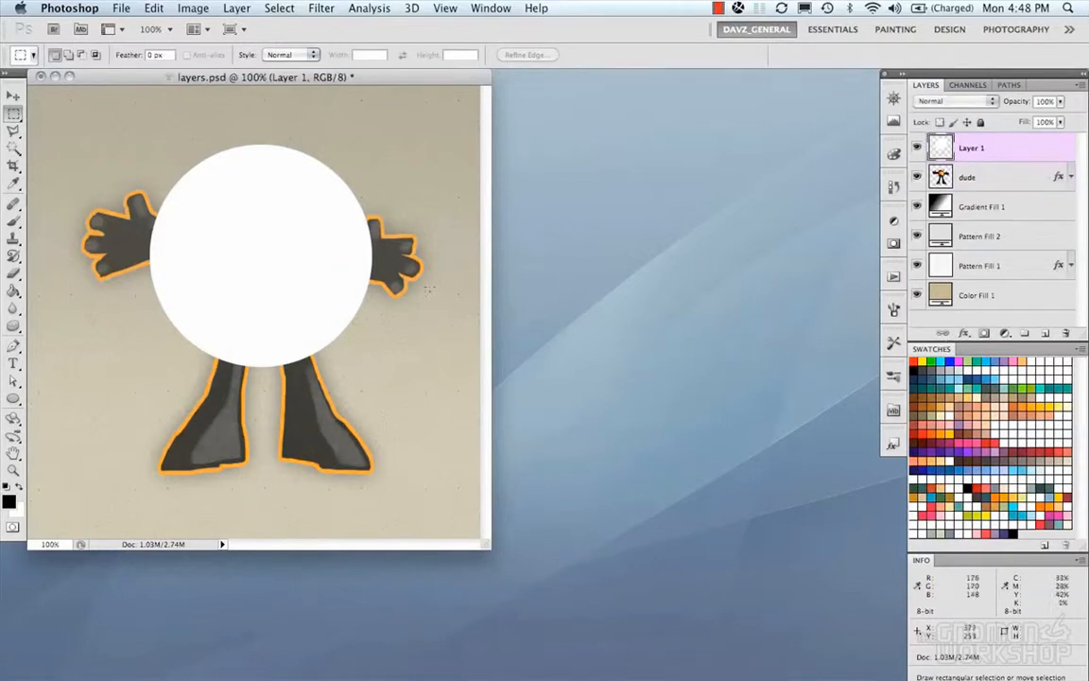
pyautogui.moveTo(289, 272); pyautogui.dragTo(318, 275)
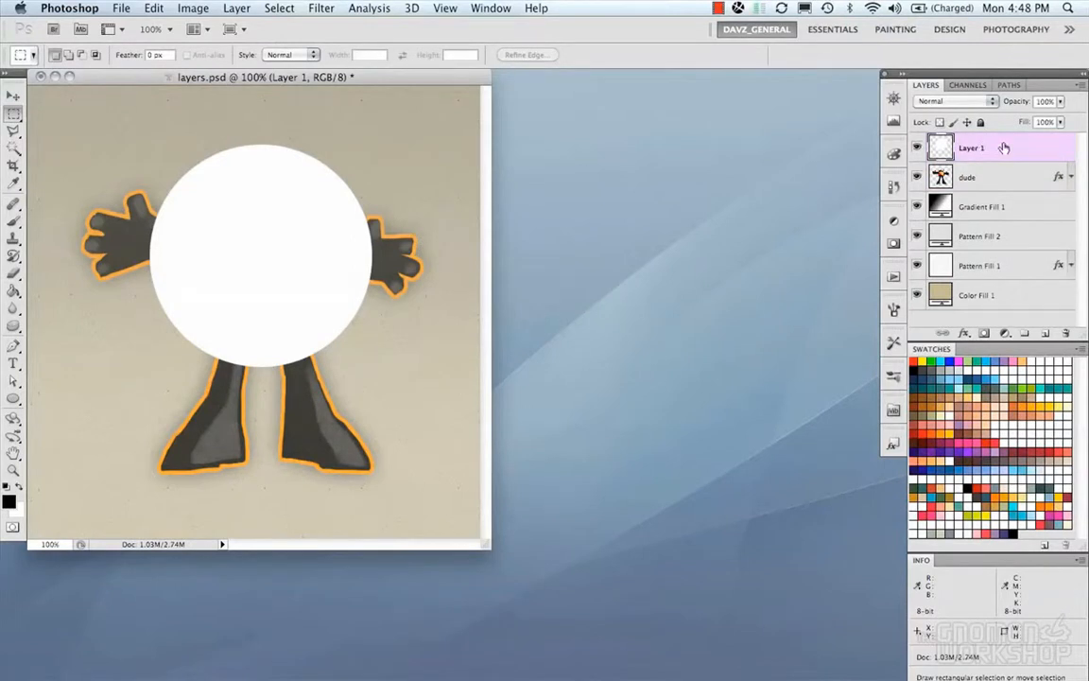
# Select Layer 1 and the dude layer together, try moving both without linking, and undo the move
pyautogui.keyDown('shift'); pyautogui.click(994, 172); pyautogui.keyUp('shift')
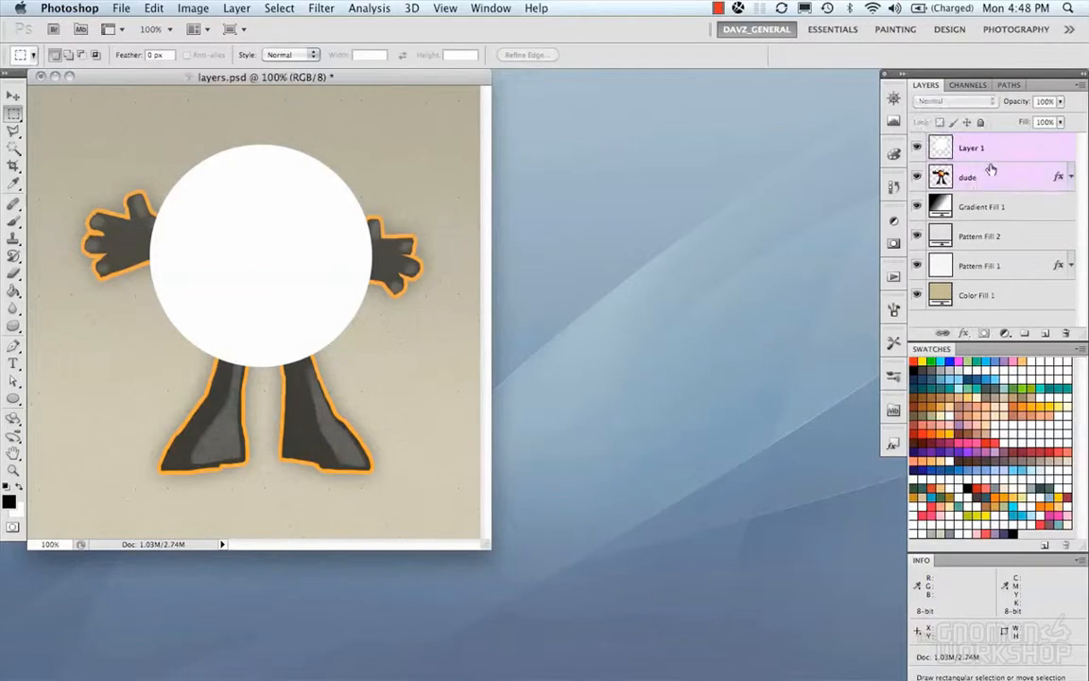
pyautogui.press('v')
pyautogui.moveTo(251, 269); pyautogui.dragTo(278, 244)
pyautogui.press('super+z')
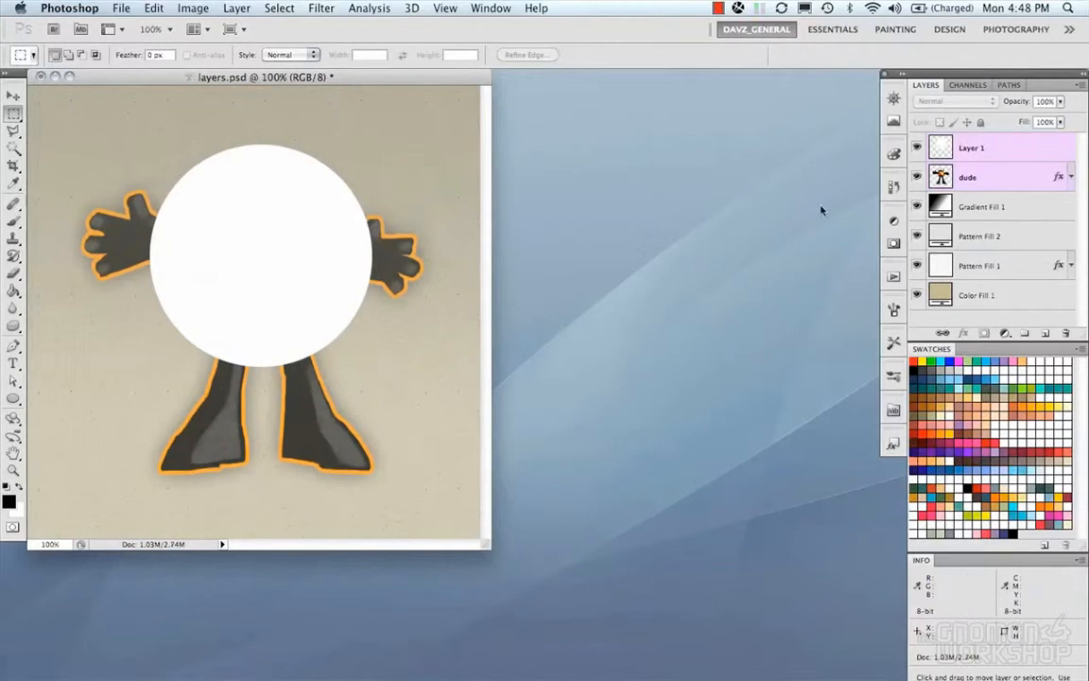
# Hide Layer 1 and make the dude layer the active layer
pyautogui.click(999, 156)
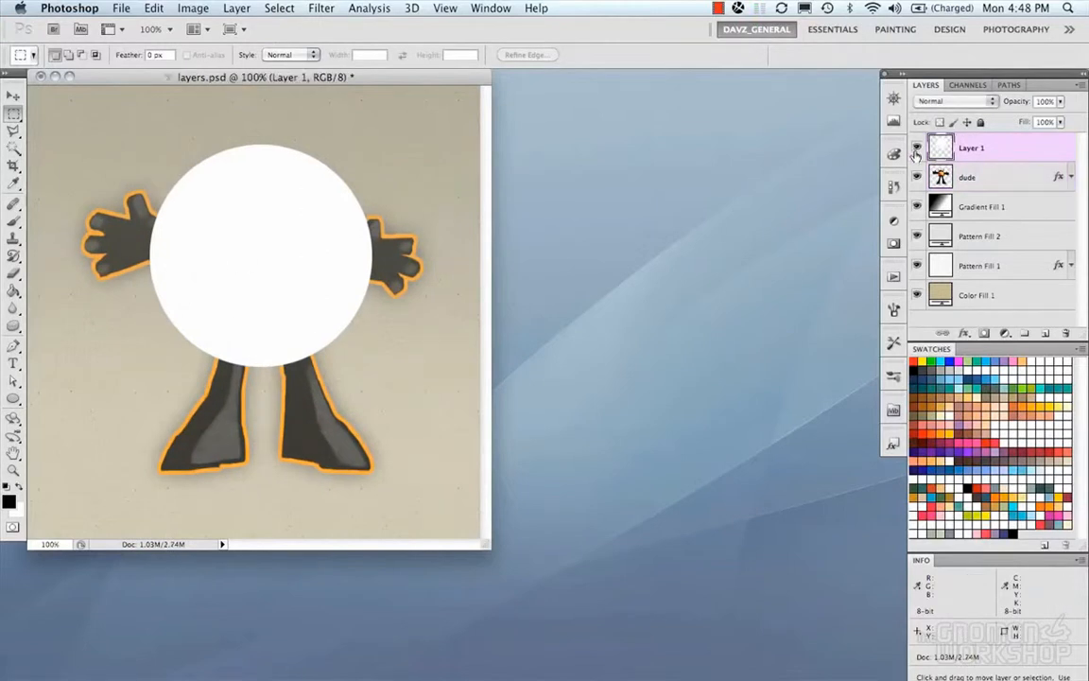
pyautogui.click(917, 148)
pyautogui.click(991, 185)
# View the list of available layer effects and the dude layer's Blending Options in the Layer Style dialog
pyautogui.click(965, 333)
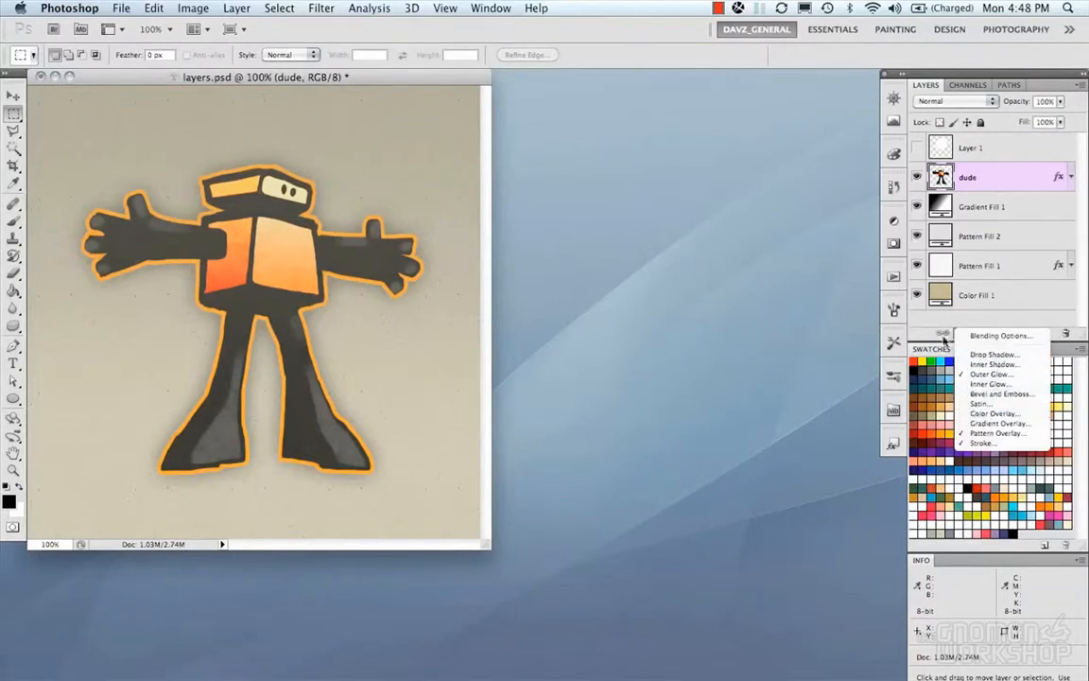
pyautogui.click(1007, 181)
pyautogui.doubleClick(1010, 179)
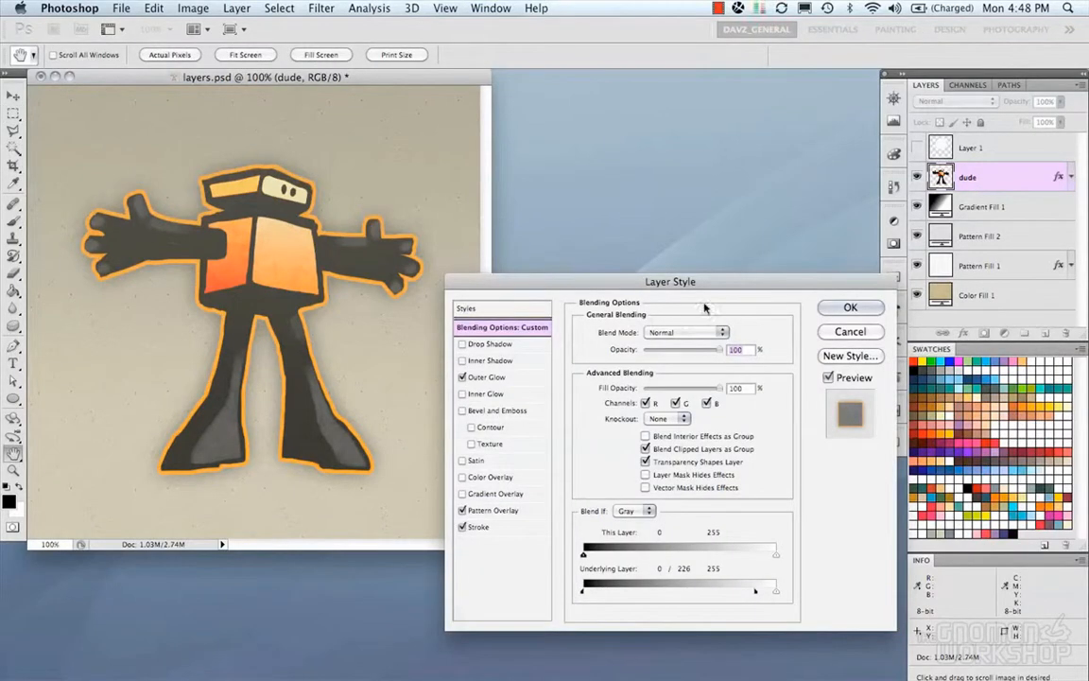
pyautogui.click(850, 307)
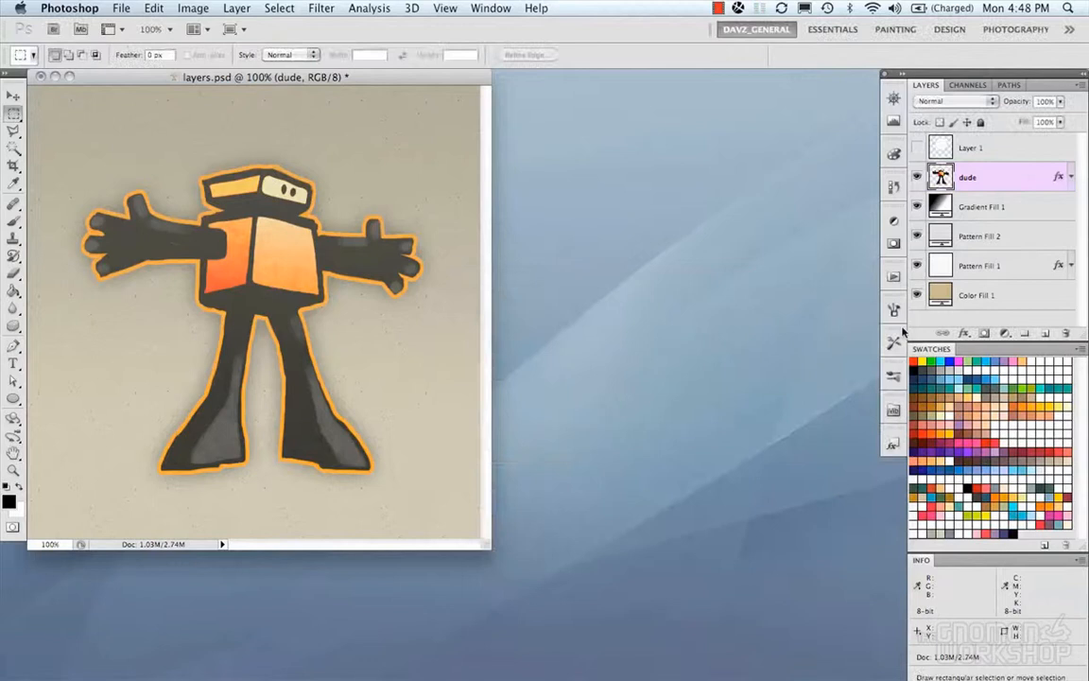
# Try hiding parts of the dude with black strokes on a new layer mask, and remove the strokes and the mask
pyautogui.click(985, 333)
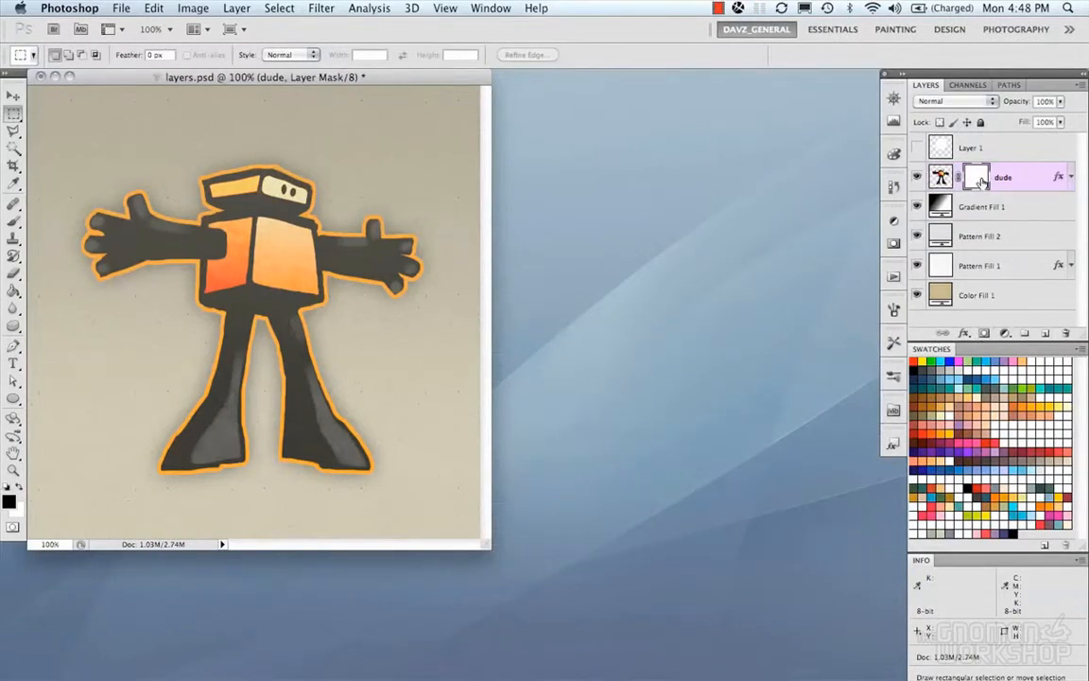
pyautogui.press('b')
pyautogui.moveTo(365, 258)
pyautogui.mouseDown()
pyautogui.moveTo(374, 200)
pyautogui.moveTo(331, 424)
pyautogui.moveTo(172, 421)
pyautogui.mouseUp()
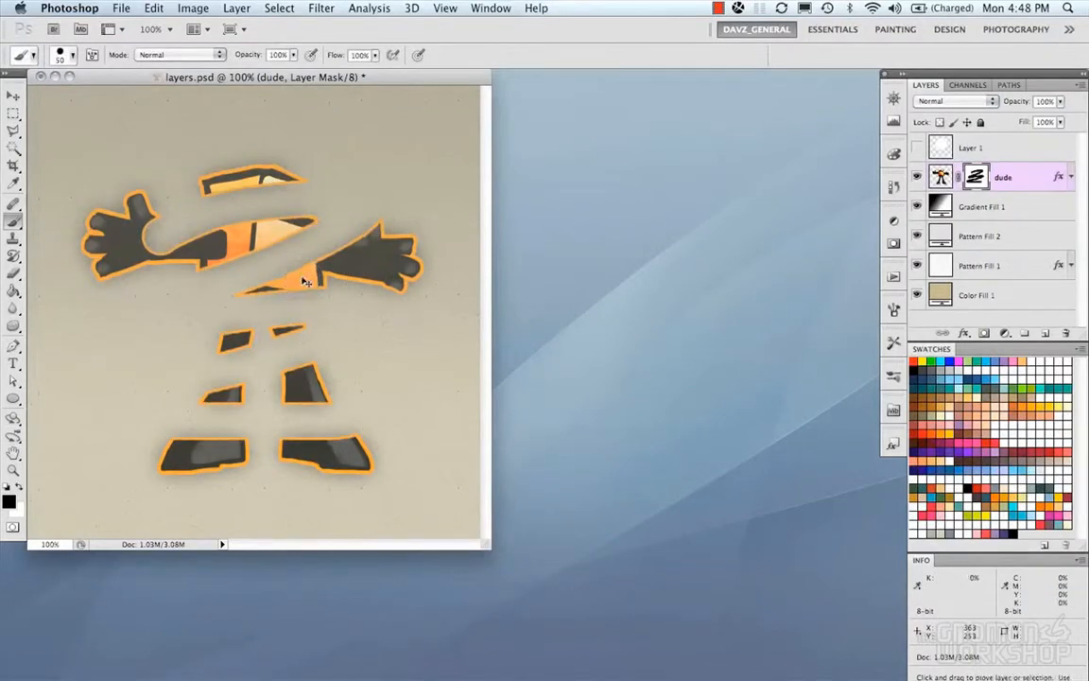
pyautogui.press('super+z')
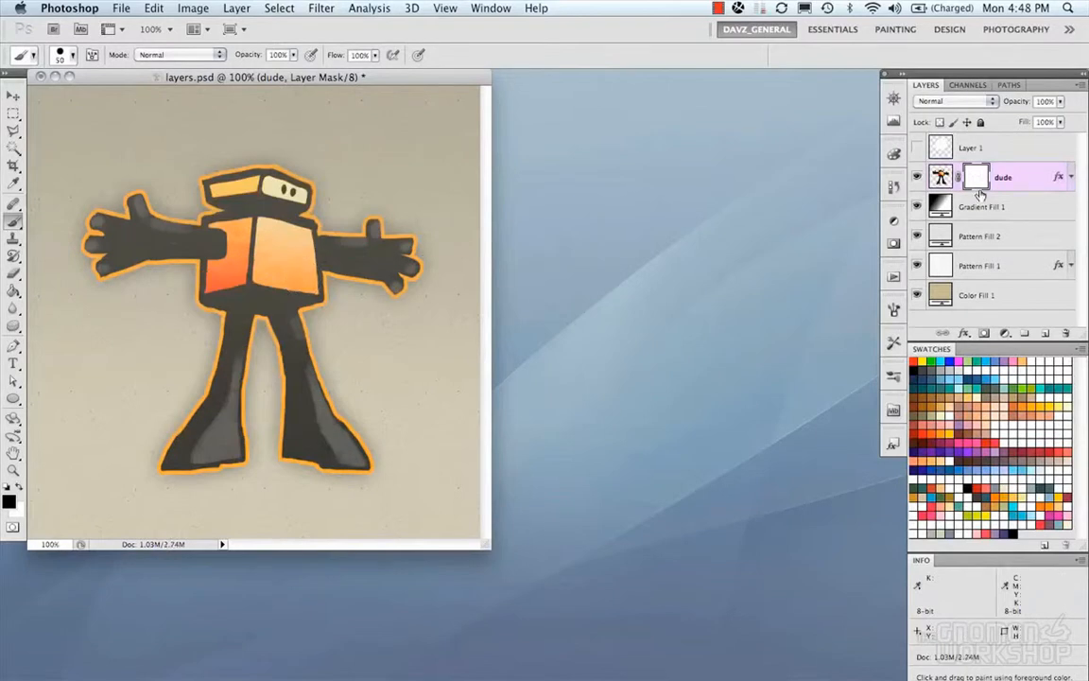
pyautogui.rightClick(977, 180)
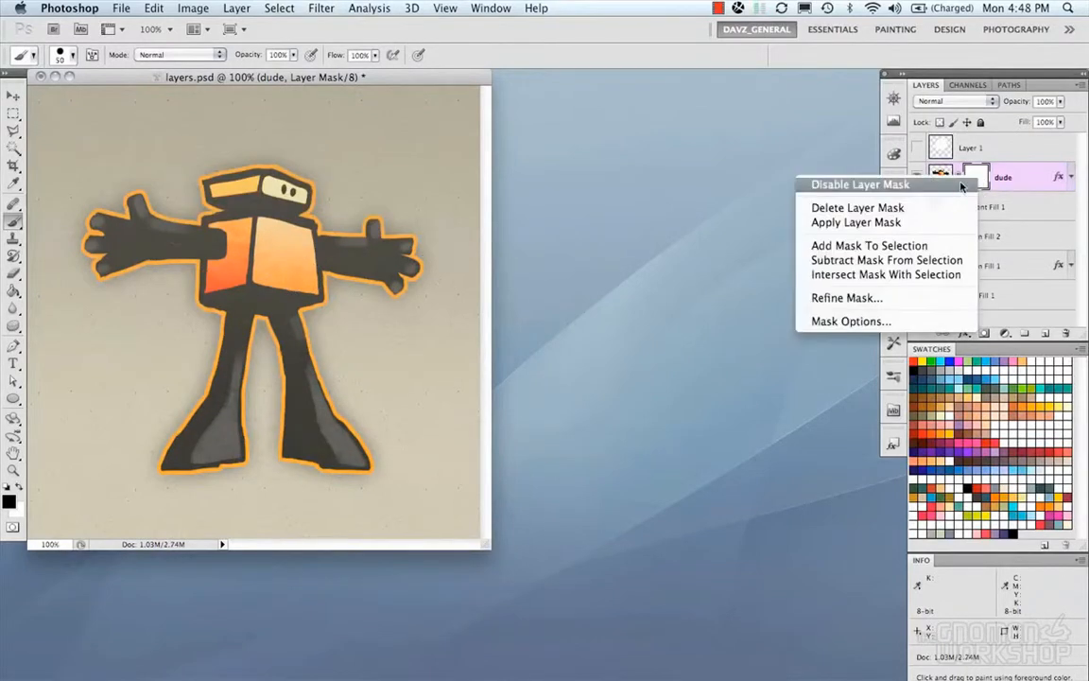
pyautogui.click(851, 205)
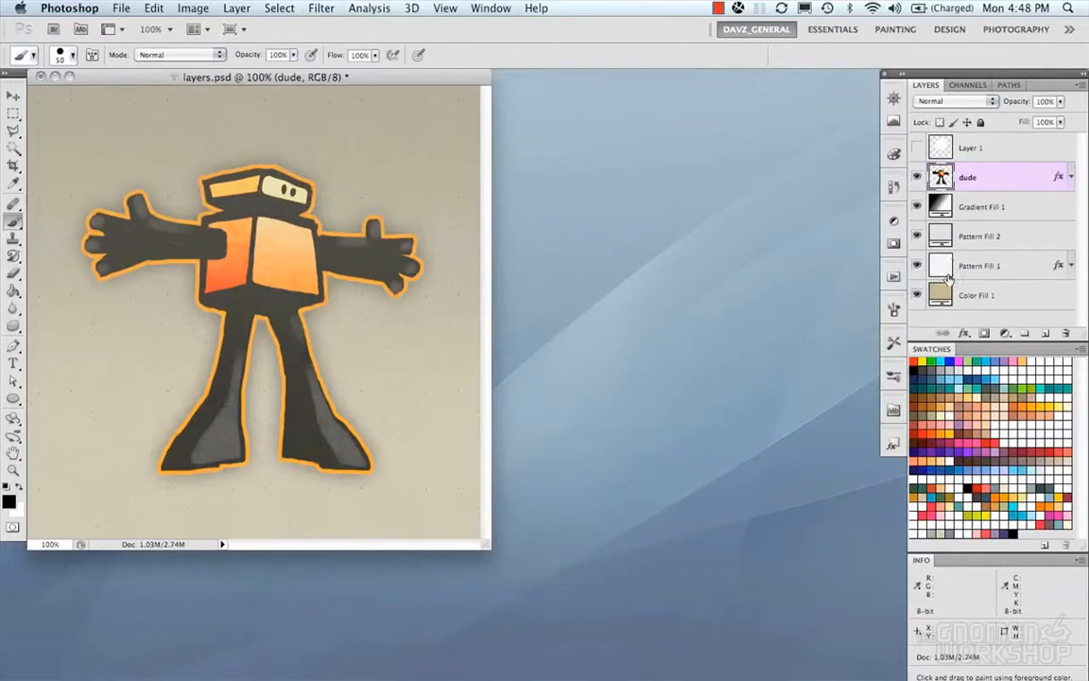
# Add a Levels adjustment layer above the dude layer, try its shadow input level, and close the Levels settings
pyautogui.click(1006, 335)
pyautogui.click(1006, 335)
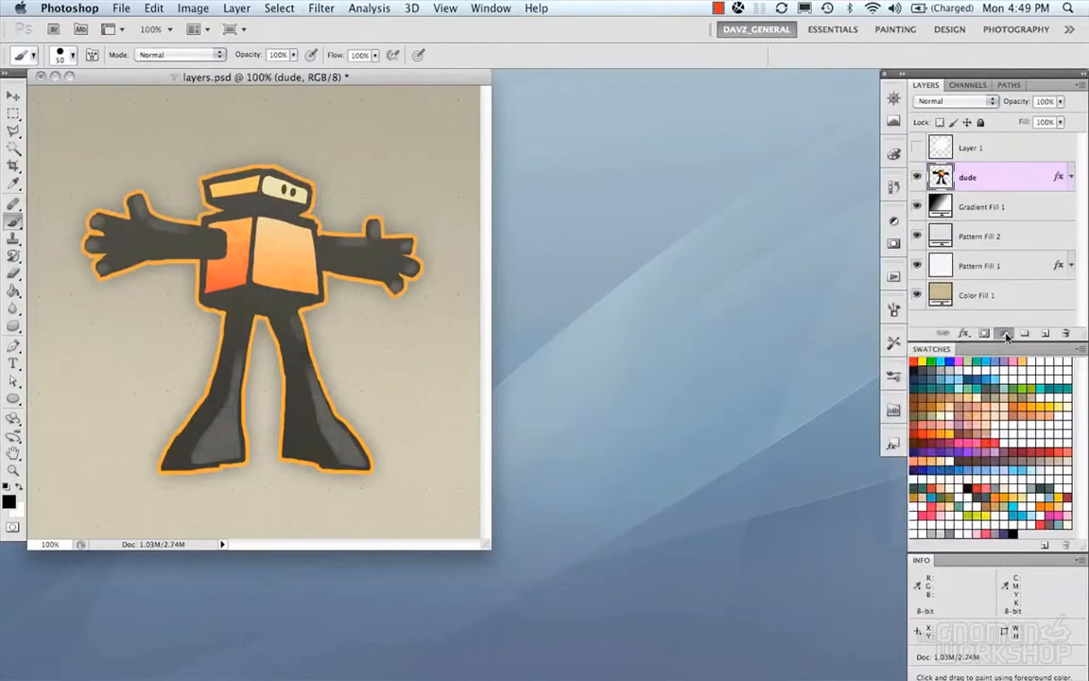
pyautogui.click(1006, 335)
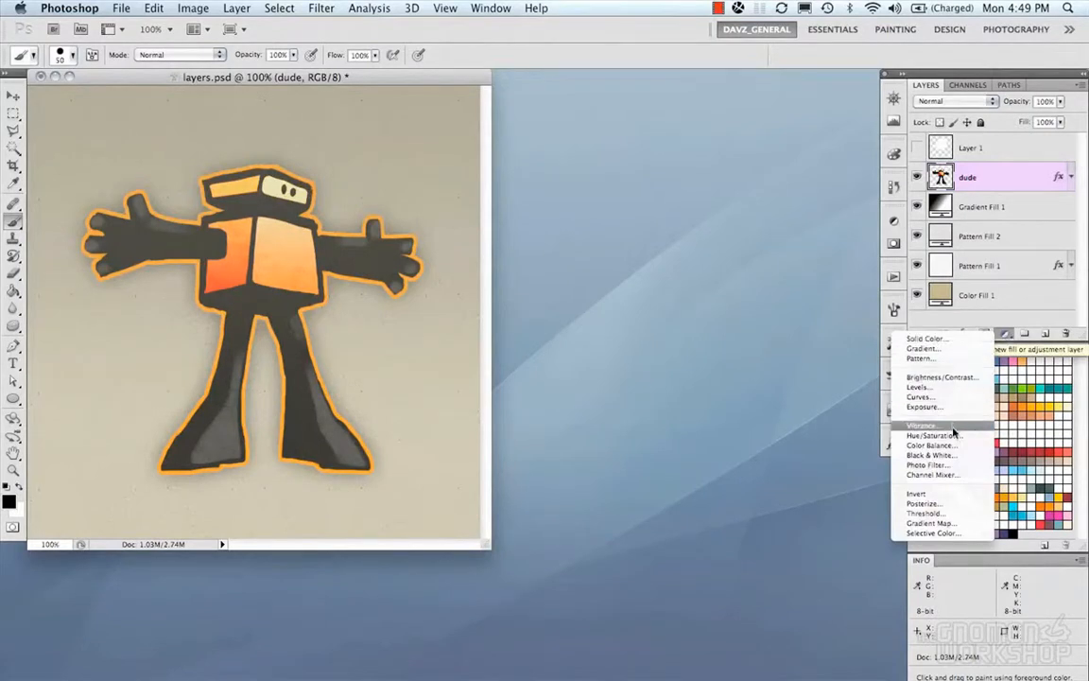
pyautogui.click(922, 387)
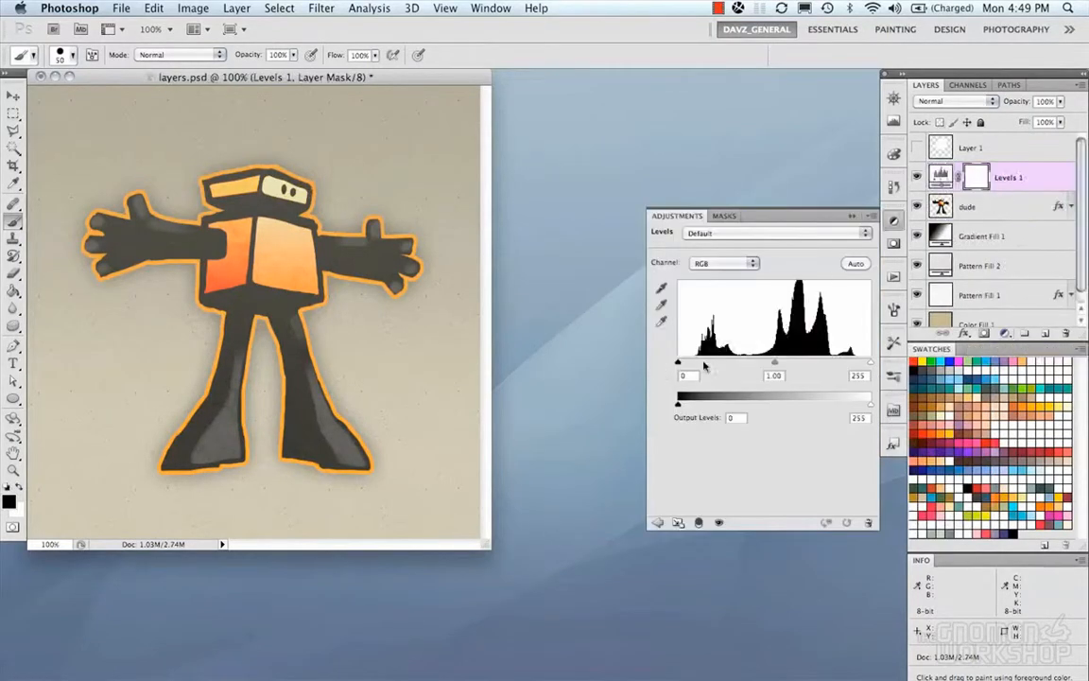
pyautogui.moveTo(681, 365); pyautogui.dragTo(655, 370)
pyautogui.click(893, 221)
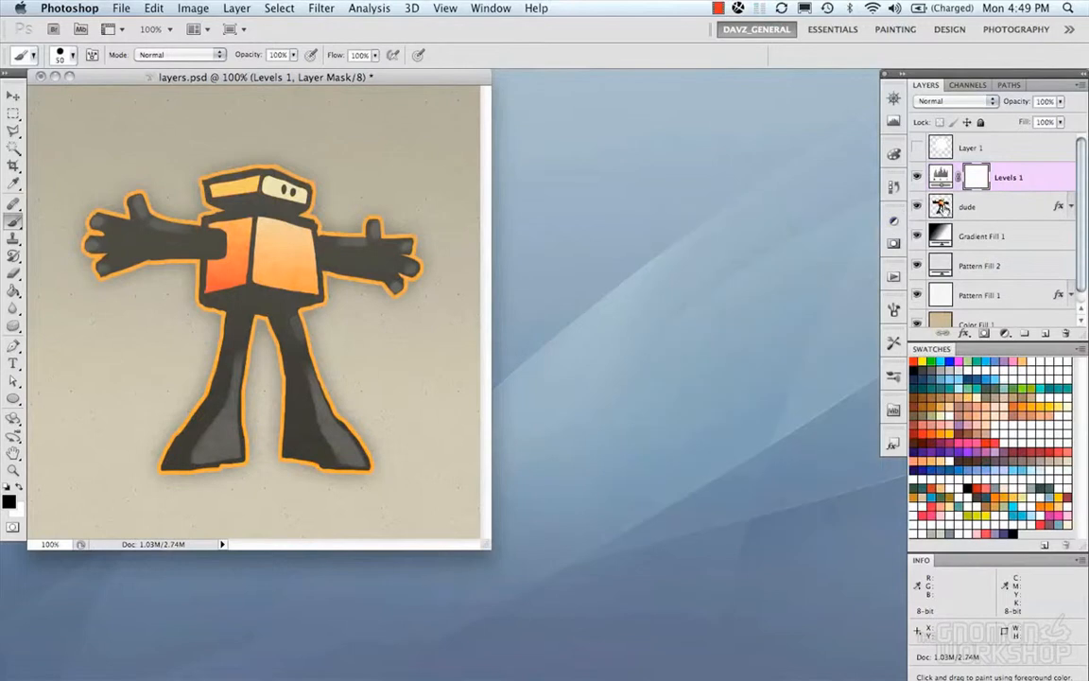
# Delete the Levels 1 adjustment layer, and toggle the dude layer's visibility off and back on
pyautogui.moveTo(988, 178); pyautogui.dragTo(1064, 333)
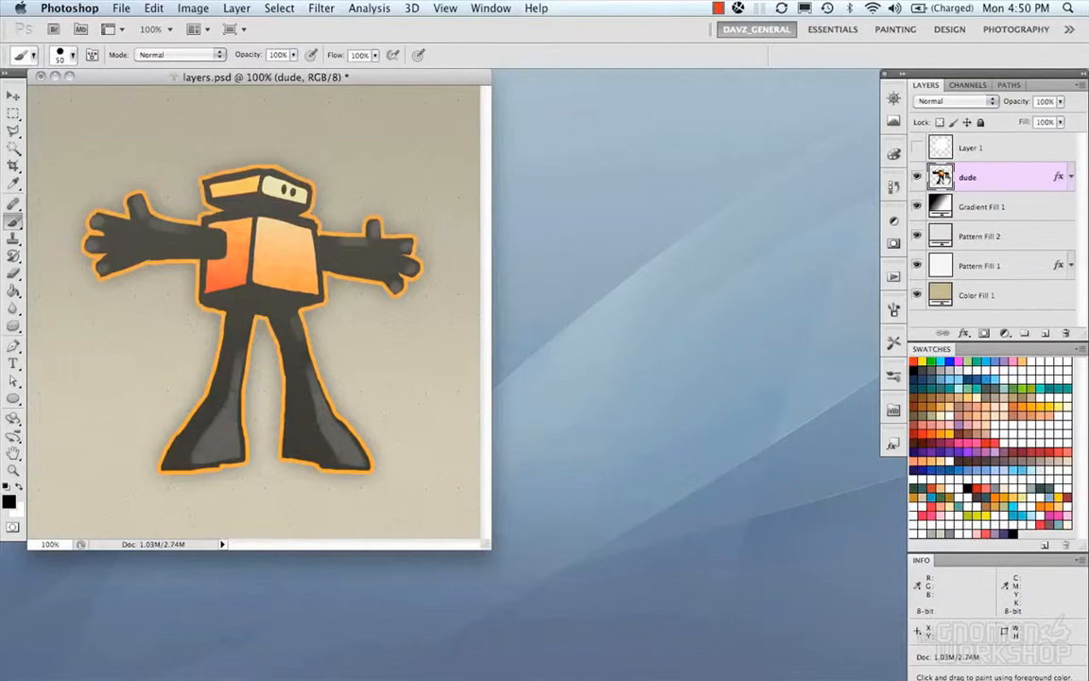
pyautogui.click(976, 151)
pyautogui.click(979, 177)
pyautogui.click(981, 195)
pyautogui.click(980, 187)
pyautogui.click(917, 178)
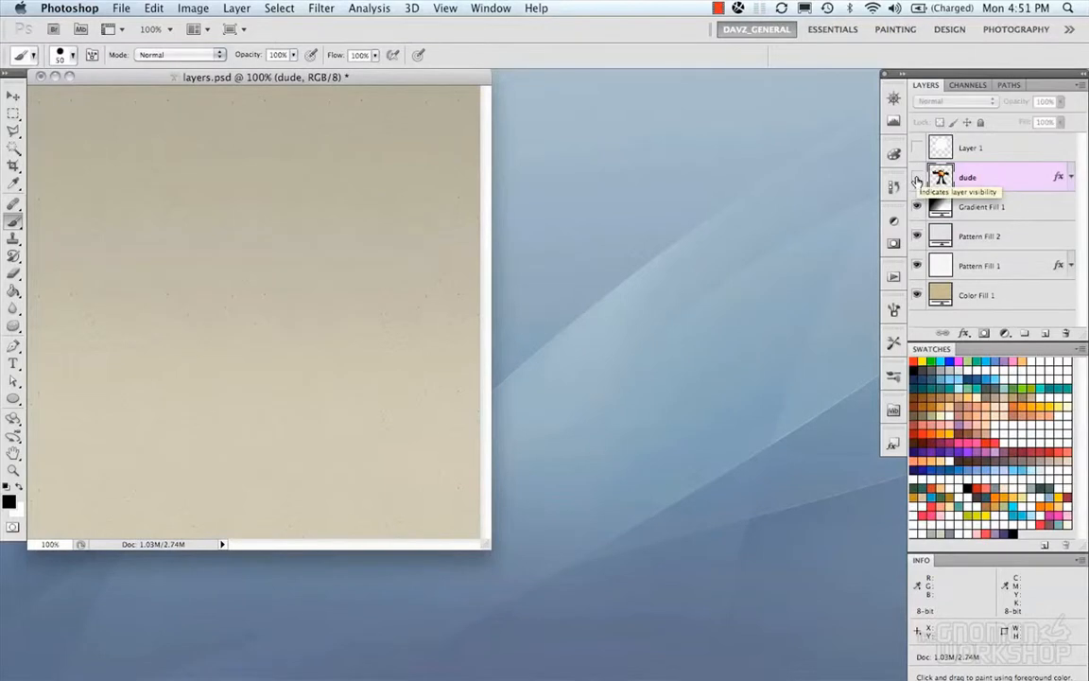
pyautogui.click(917, 179)
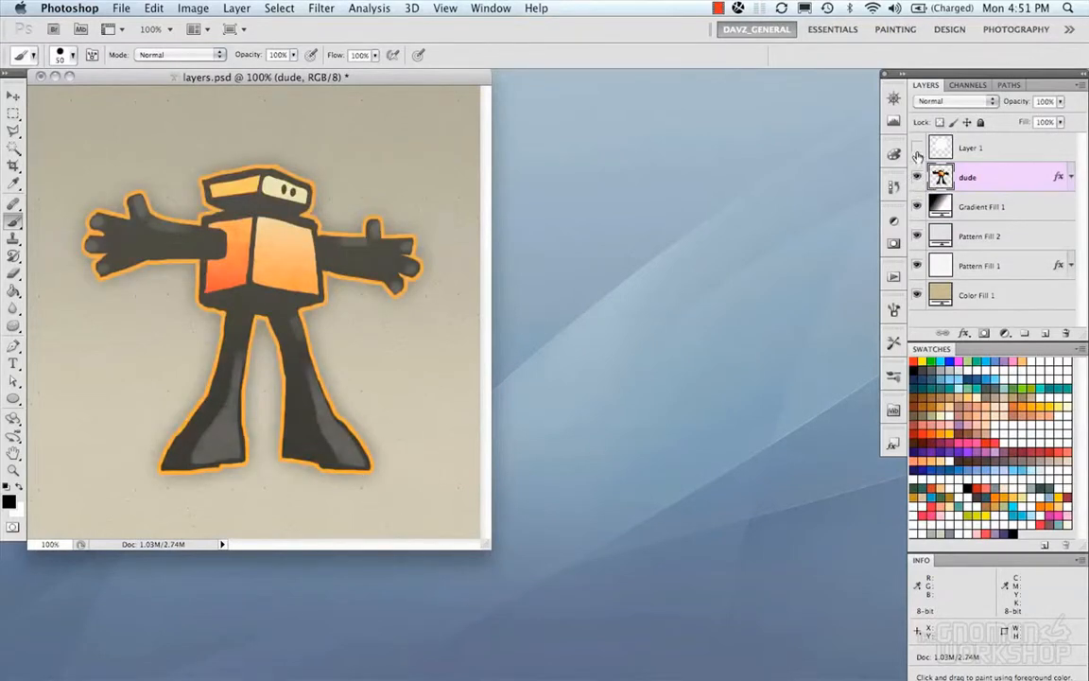
# Show Layer 1, try isolating the dude layer by hiding all other layers, and restore the previous layer visibility
pyautogui.click(917, 149)
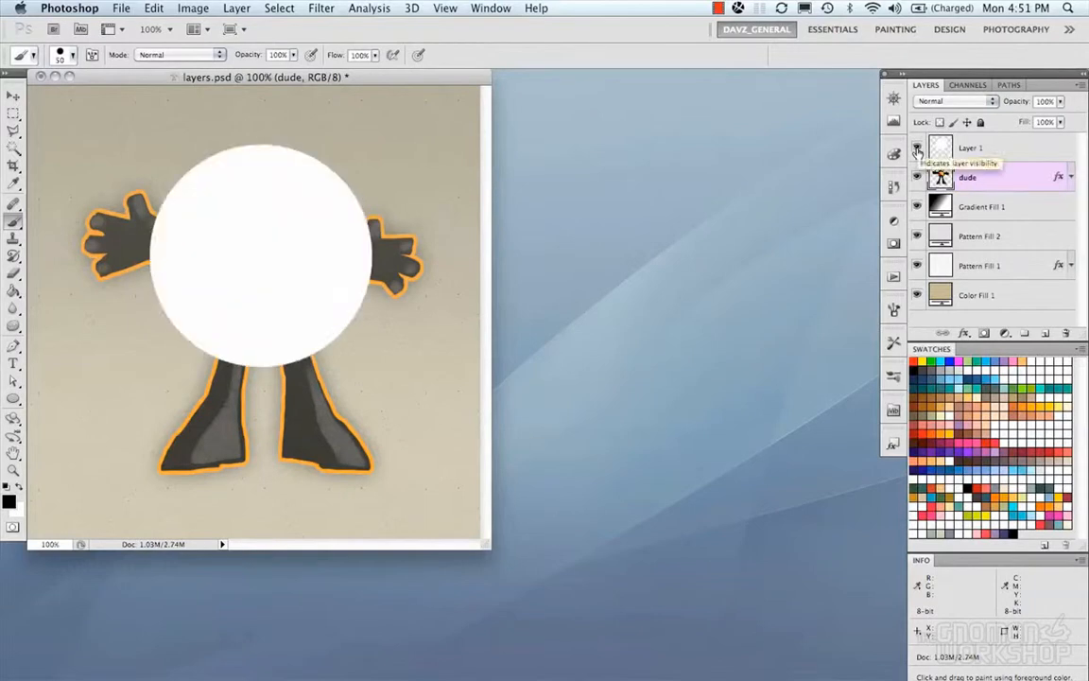
pyautogui.keyDown('alt'); pyautogui.click(917, 179); pyautogui.keyUp('alt')
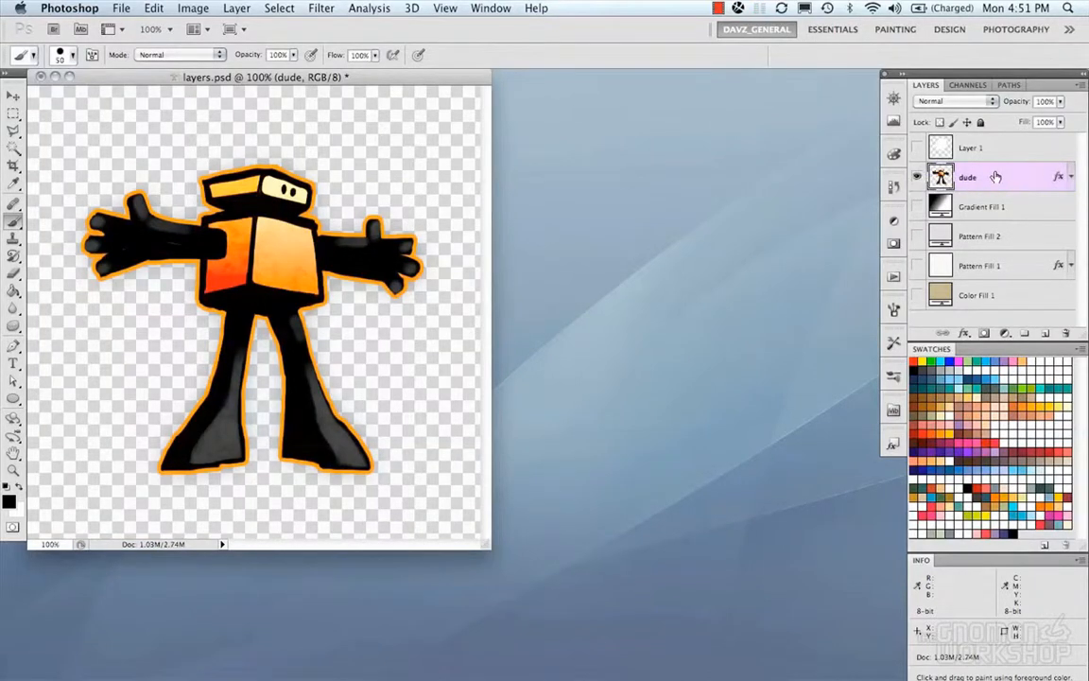
pyautogui.keyDown('alt'); pyautogui.click(917, 180); pyautogui.keyUp('alt')
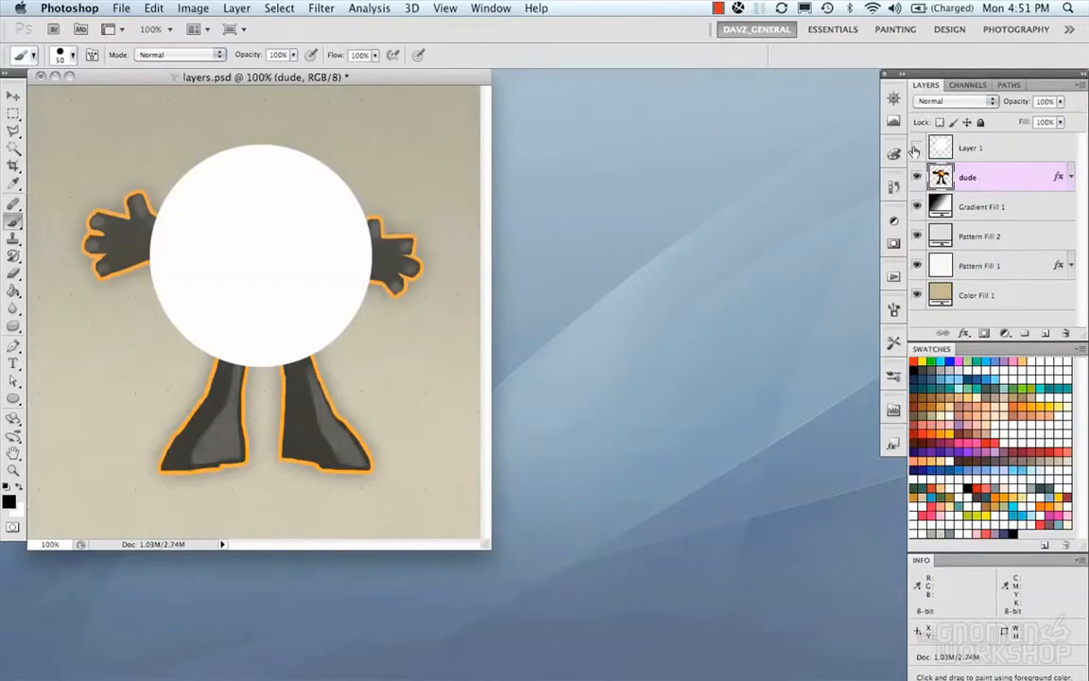
pyautogui.click(917, 147)
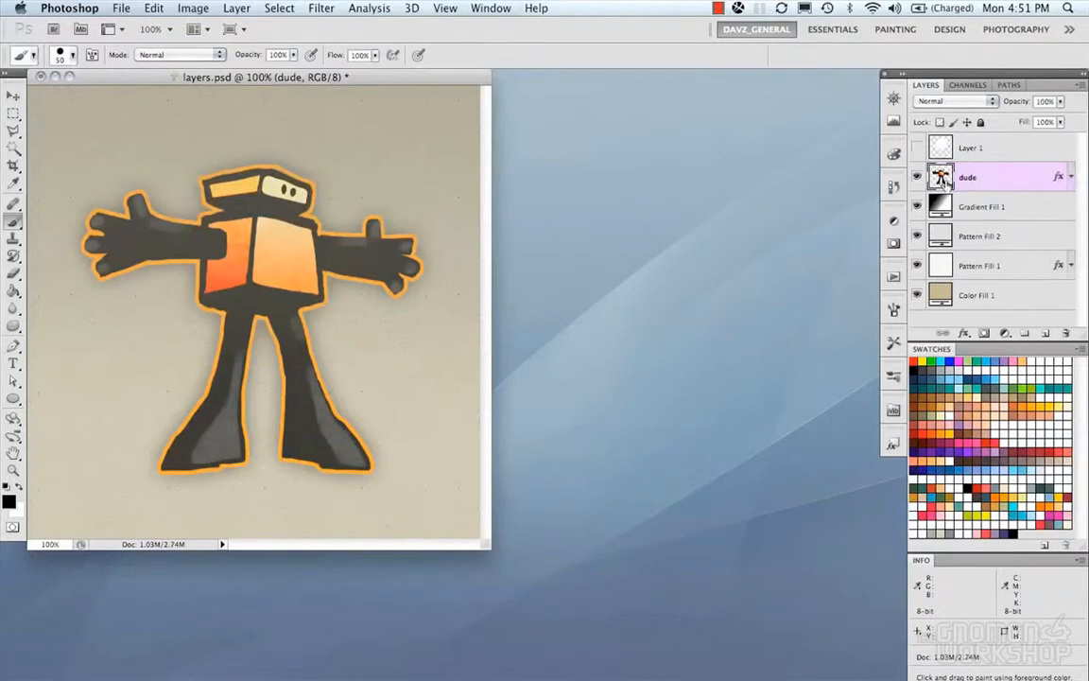
# Load the dude layer's outline as a selection, deselect it, and try a Red color label on the layer
pyautogui.keyDown('super'); pyautogui.click(942, 180); pyautogui.keyUp('super')
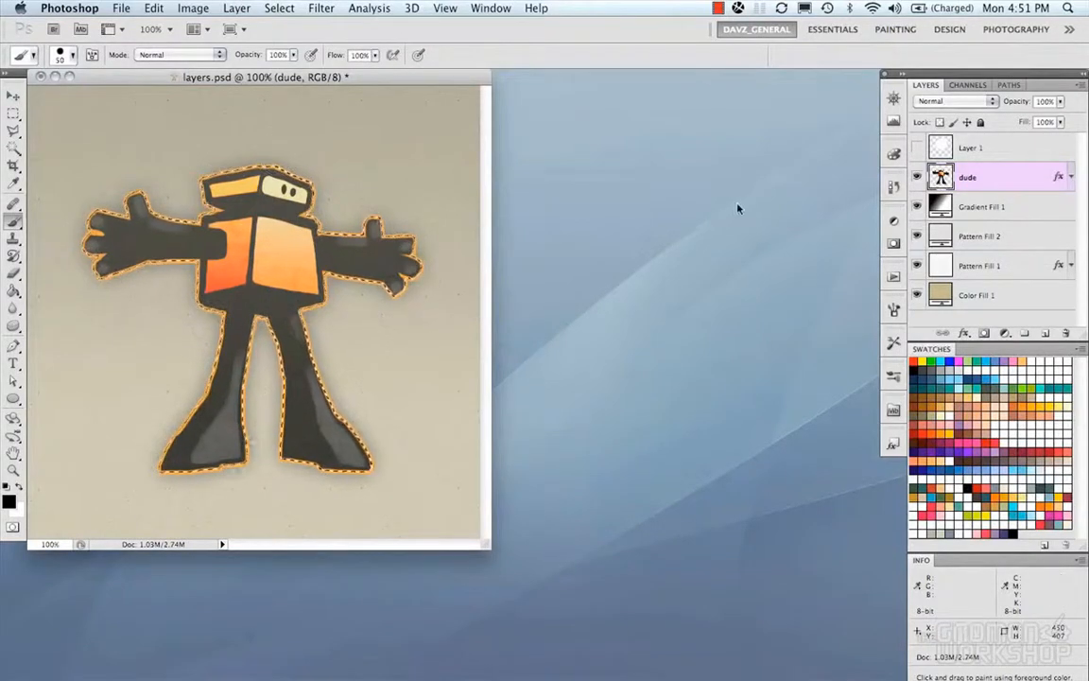
pyautogui.press('super+d')
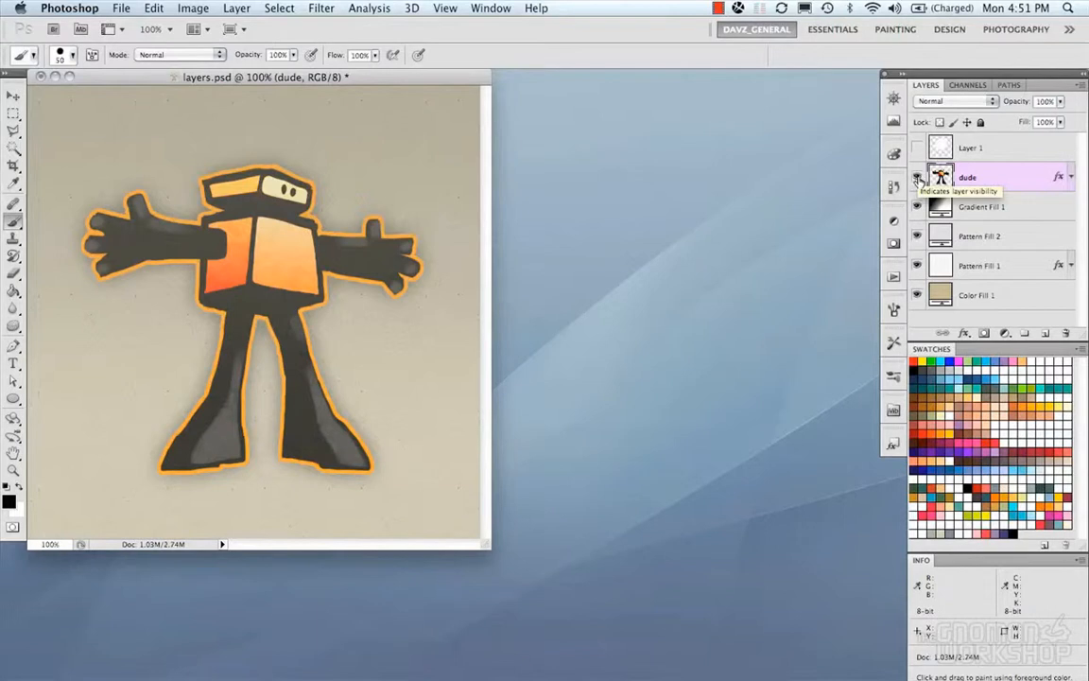
pyautogui.rightClick(918, 178)
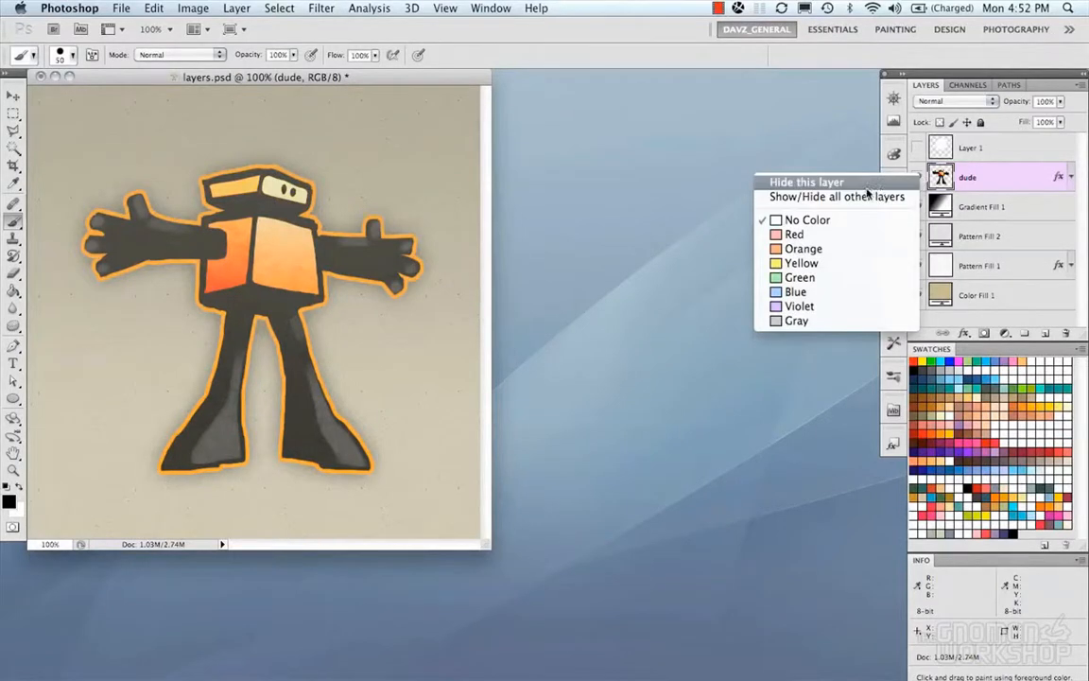
pyautogui.click(835, 235)
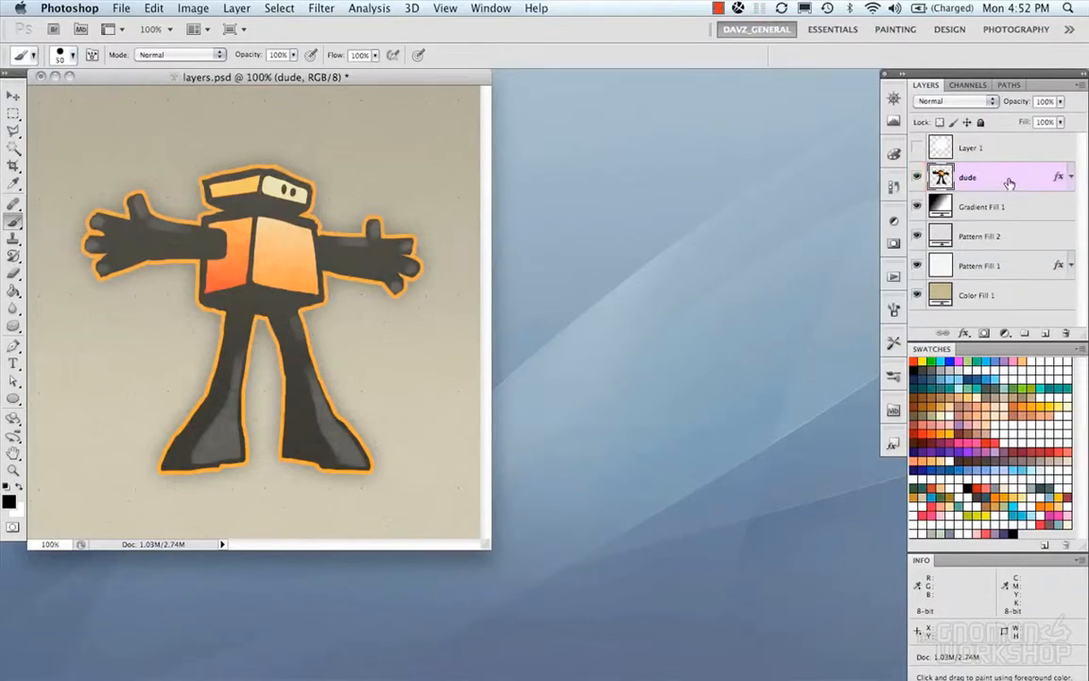
# Rename the dude layer as DUDE and set its color label to Red in the Layer Properties
pyautogui.rightClick(1009, 183)
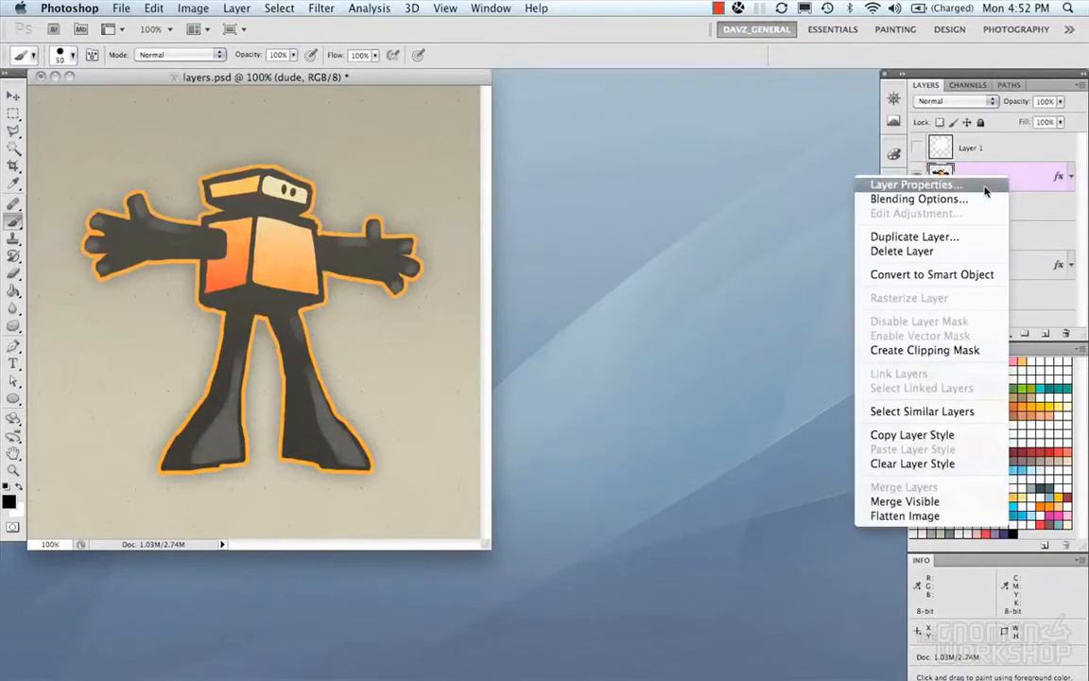
pyautogui.click(985, 184)
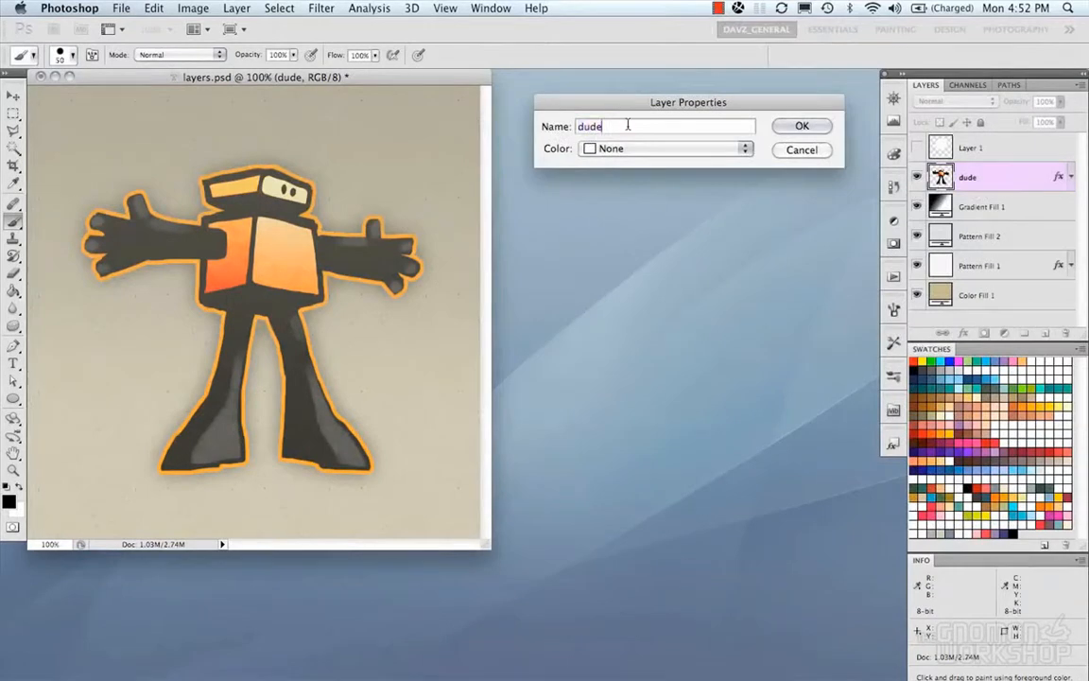
pyautogui.write('DAVE')
pyautogui.press('BackSpace')
pyautogui.press('BackSpace')
pyautogui.press('BackSpace')
pyautogui.write('A')
pyautogui.press('BackSpace')
pyautogui.write('UDE')
pyautogui.click(610, 149)
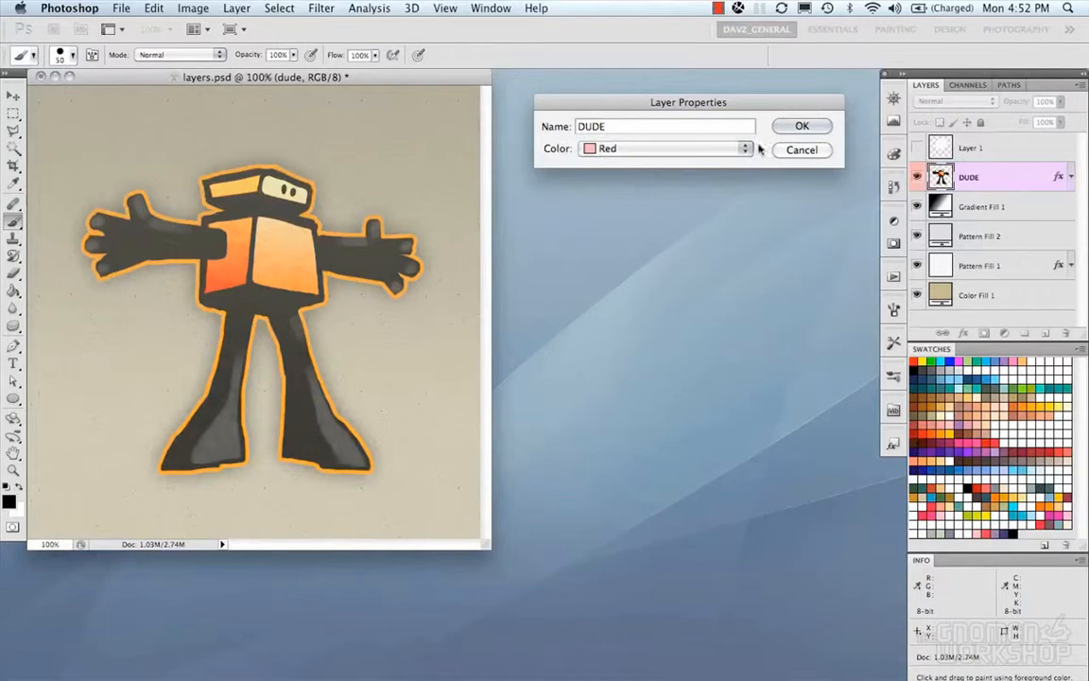
pyautogui.click(801, 126)
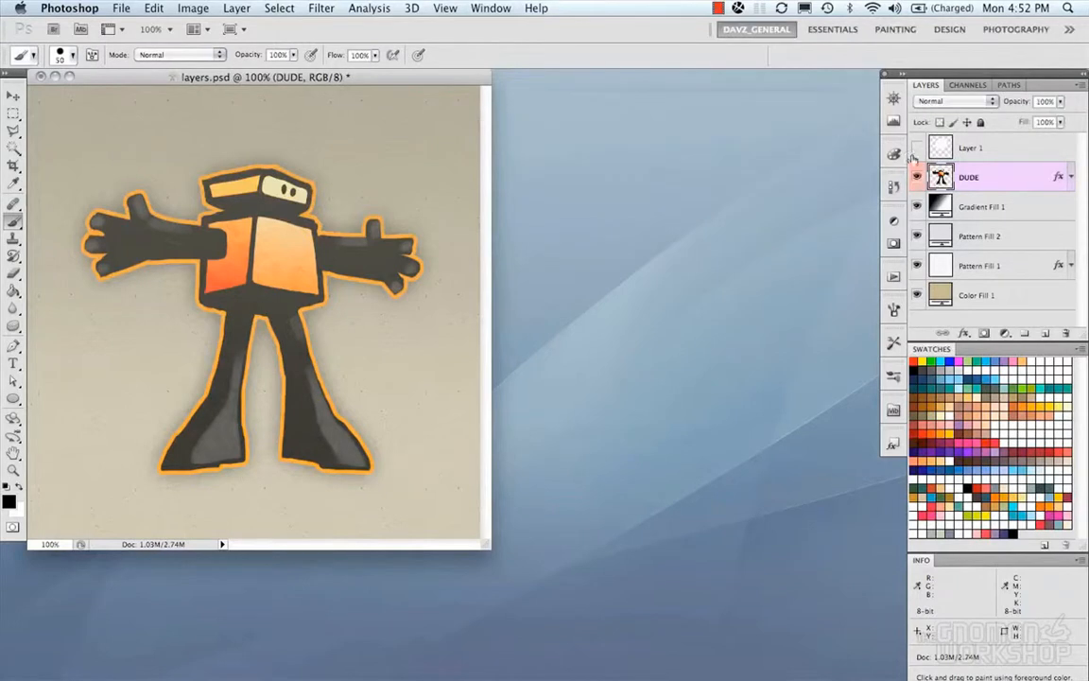
# View the DUDE layer's Blending Options and its list of layer commands, without changing anything
pyautogui.rightClick(997, 184)
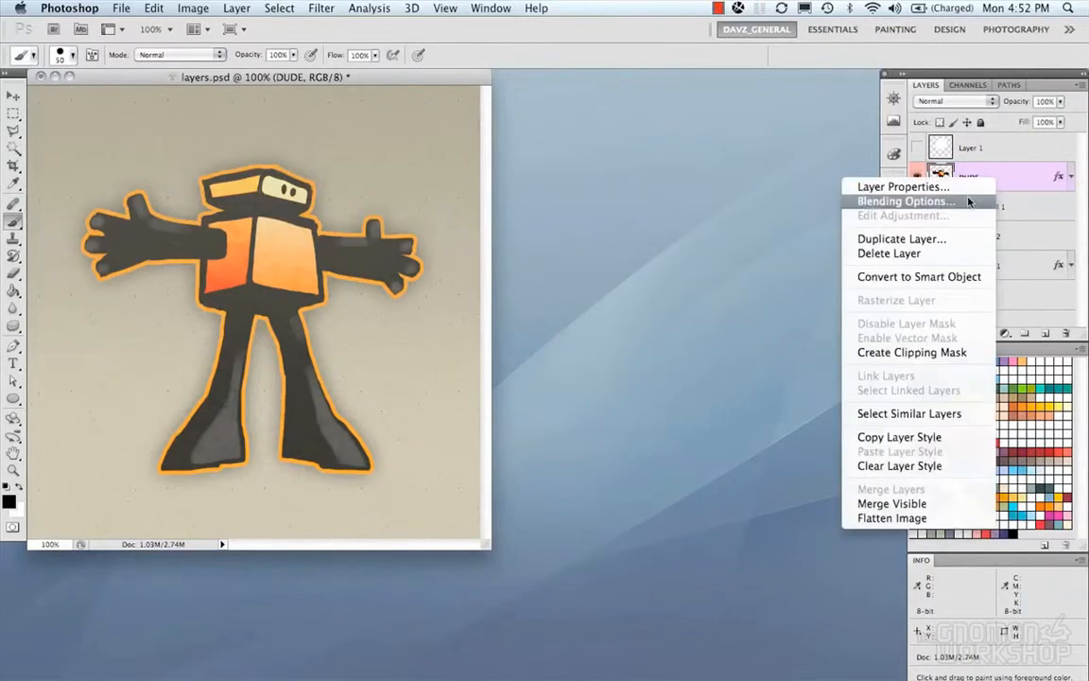
pyautogui.click(968, 202)
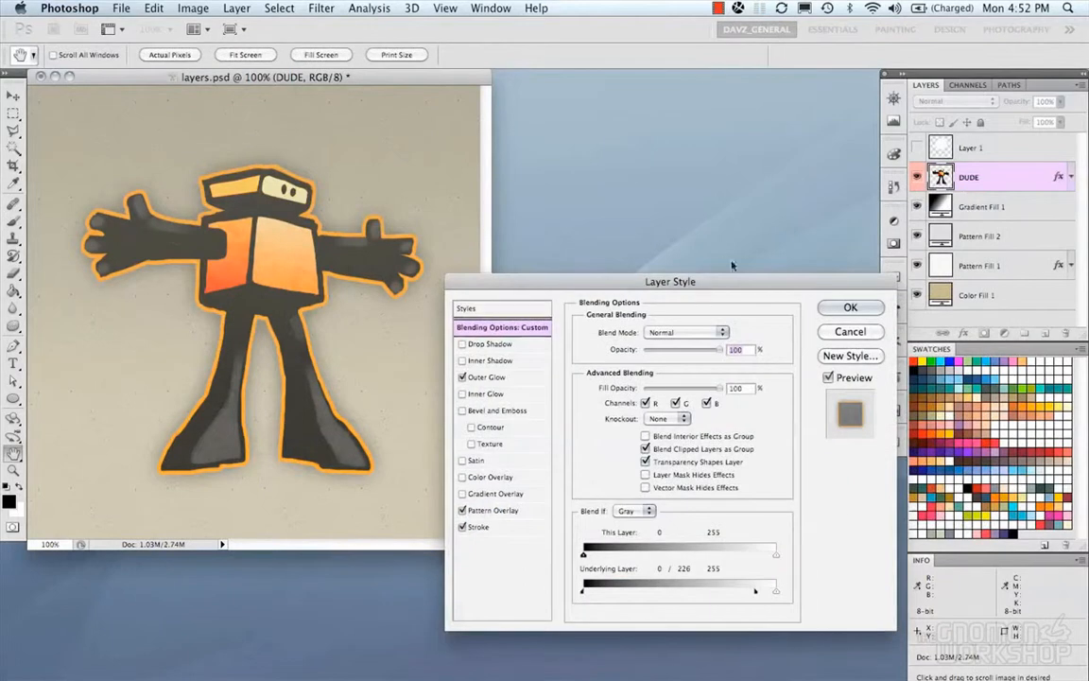
pyautogui.click(850, 331)
pyautogui.rightClick(1011, 180)
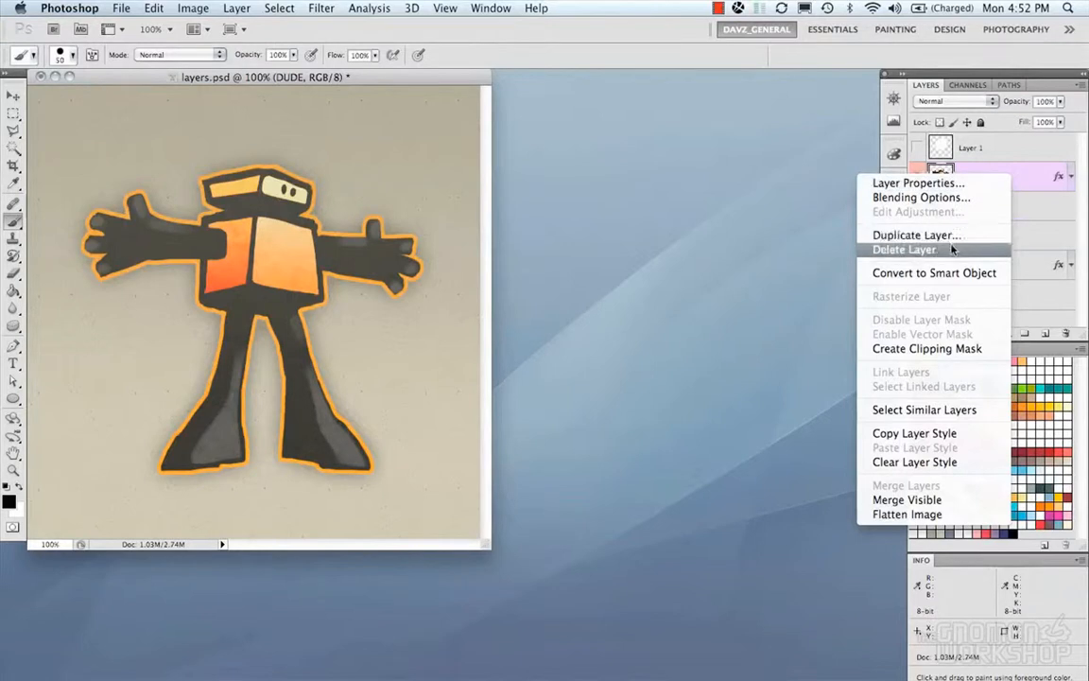
pyautogui.click(1025, 177)
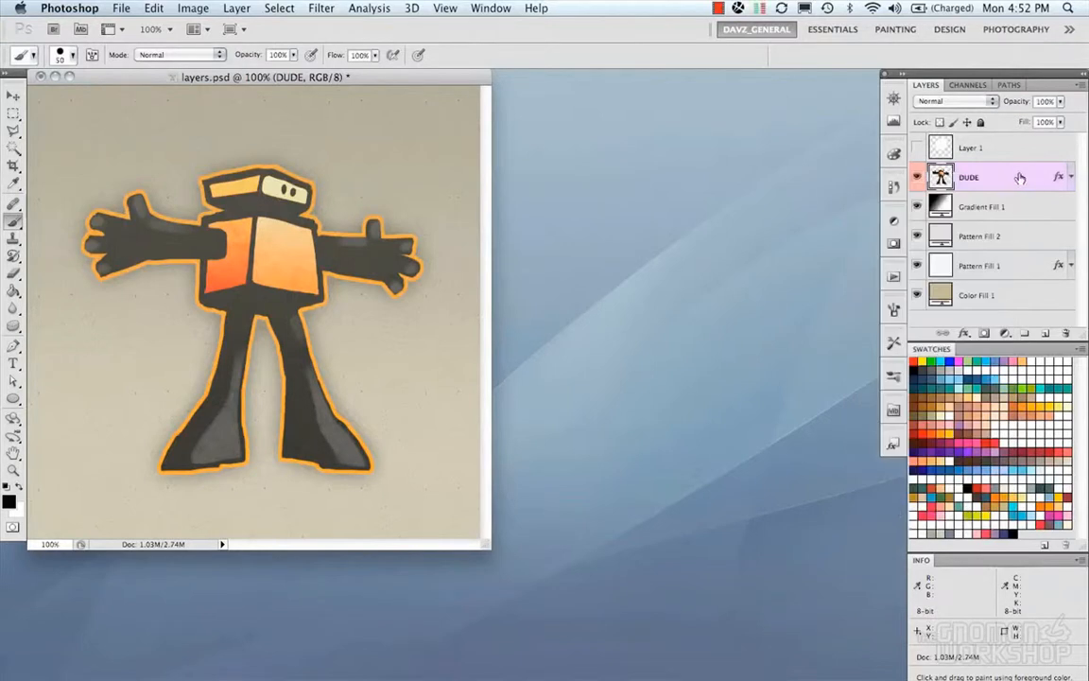
# View the destination document options for duplicating the DUDE layer, and cancel the duplication
pyautogui.rightClick(1013, 177)
pyautogui.click(893, 233)
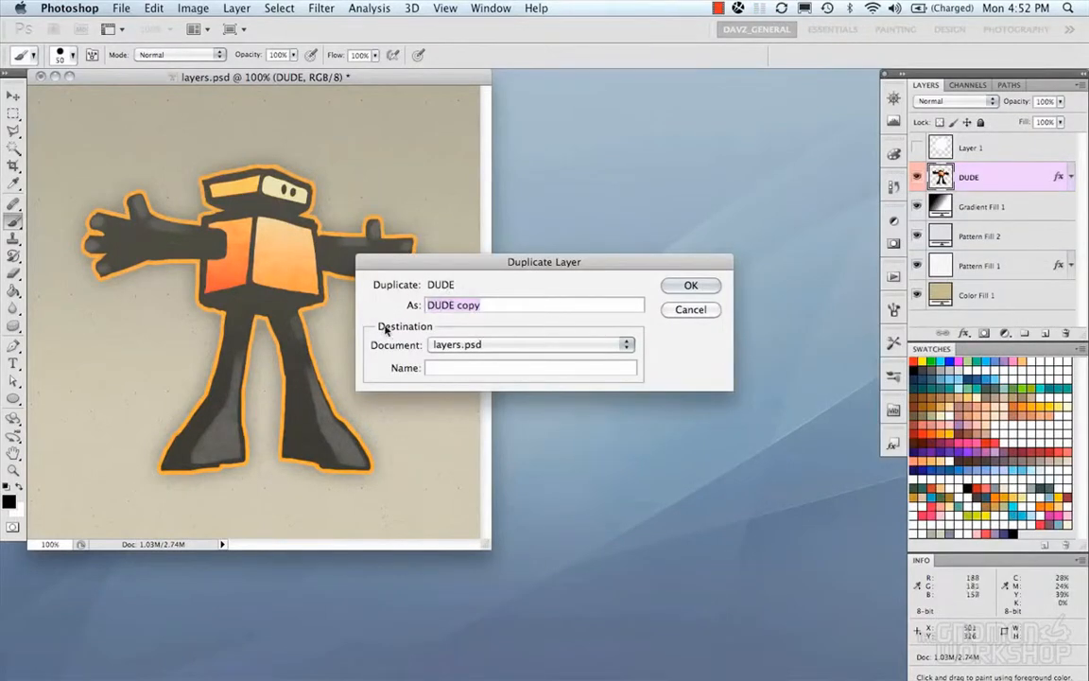
pyautogui.click(556, 350)
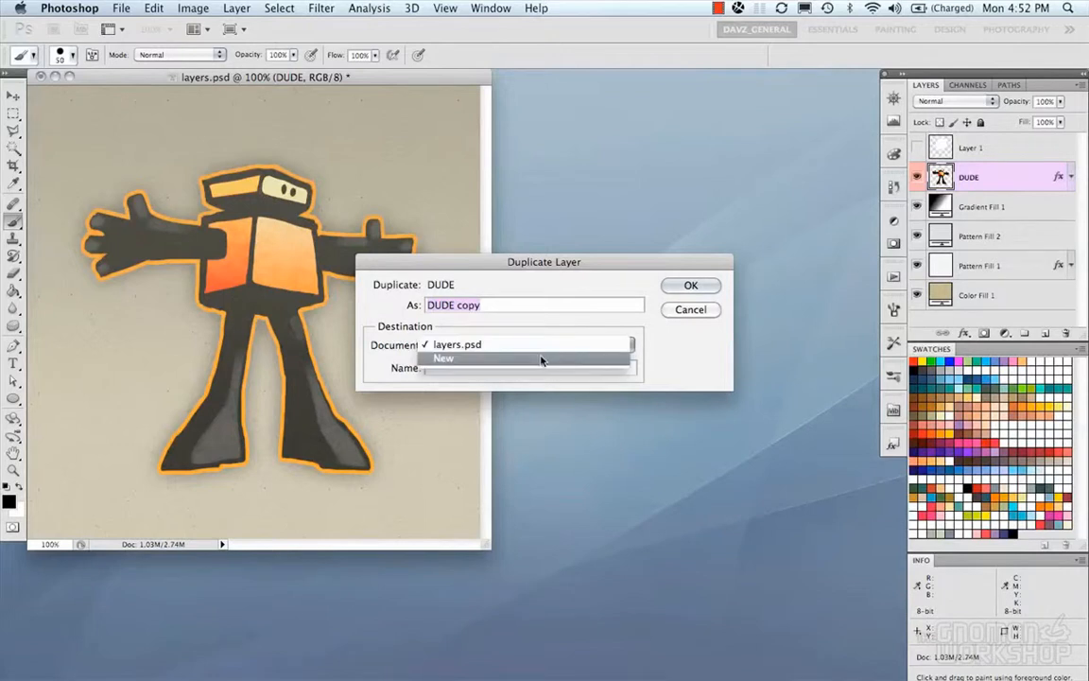
pyautogui.click(552, 333)
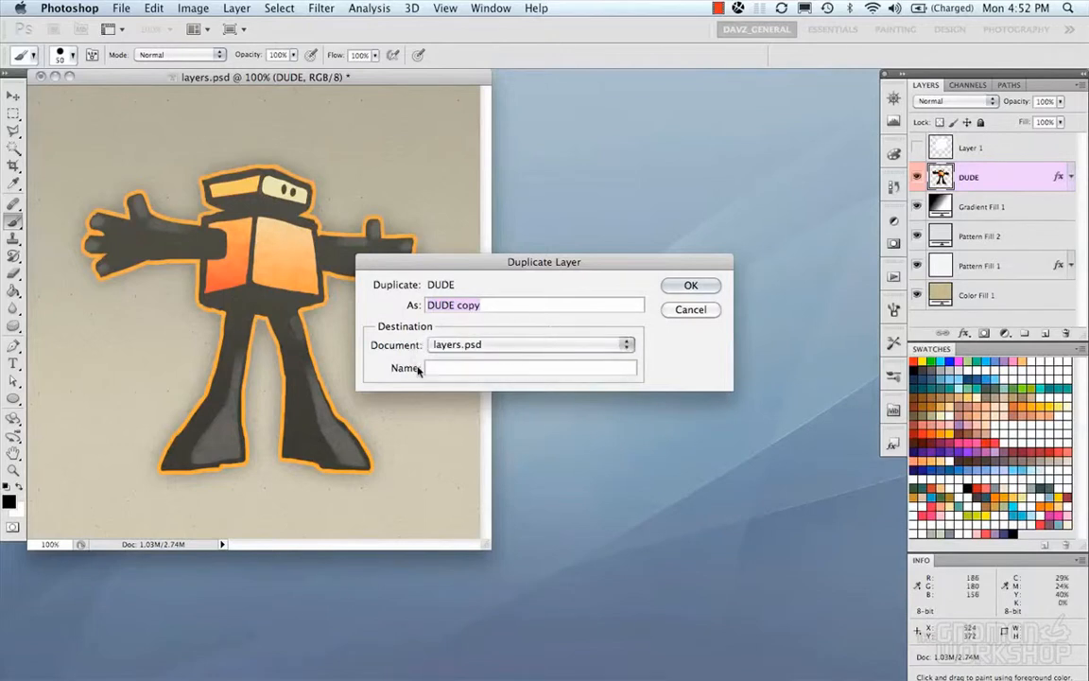
pyautogui.click(695, 312)
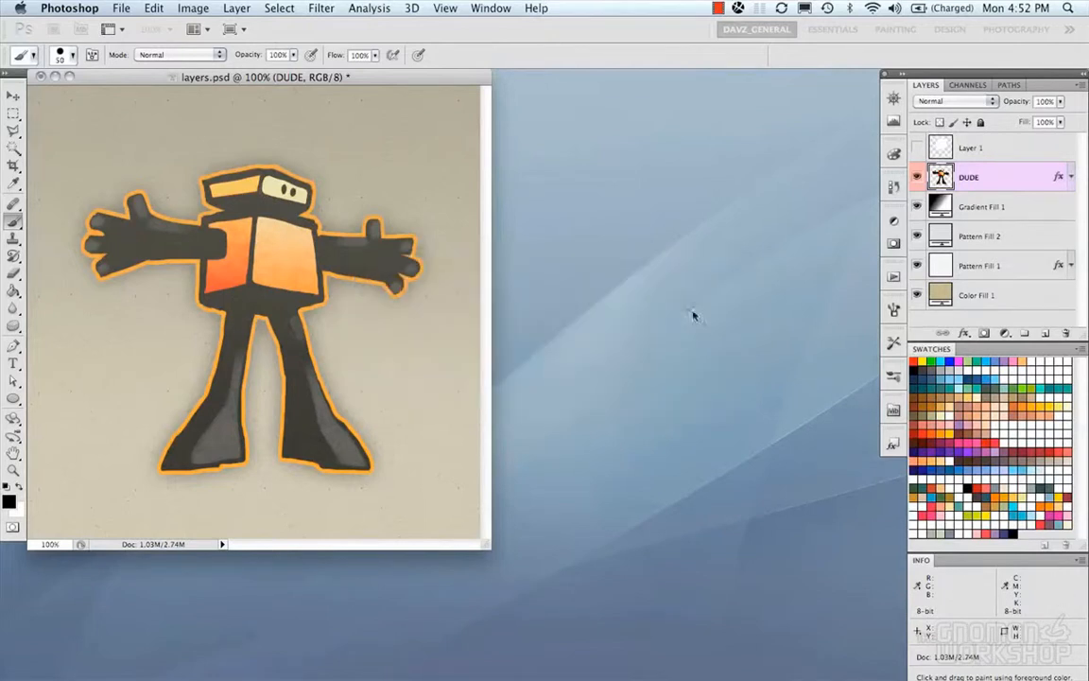
# Start deleting the DUDE layer and decline the confirmation, delete it directly without confirmation, and undo the deletion
pyautogui.rightClick(903, 170)
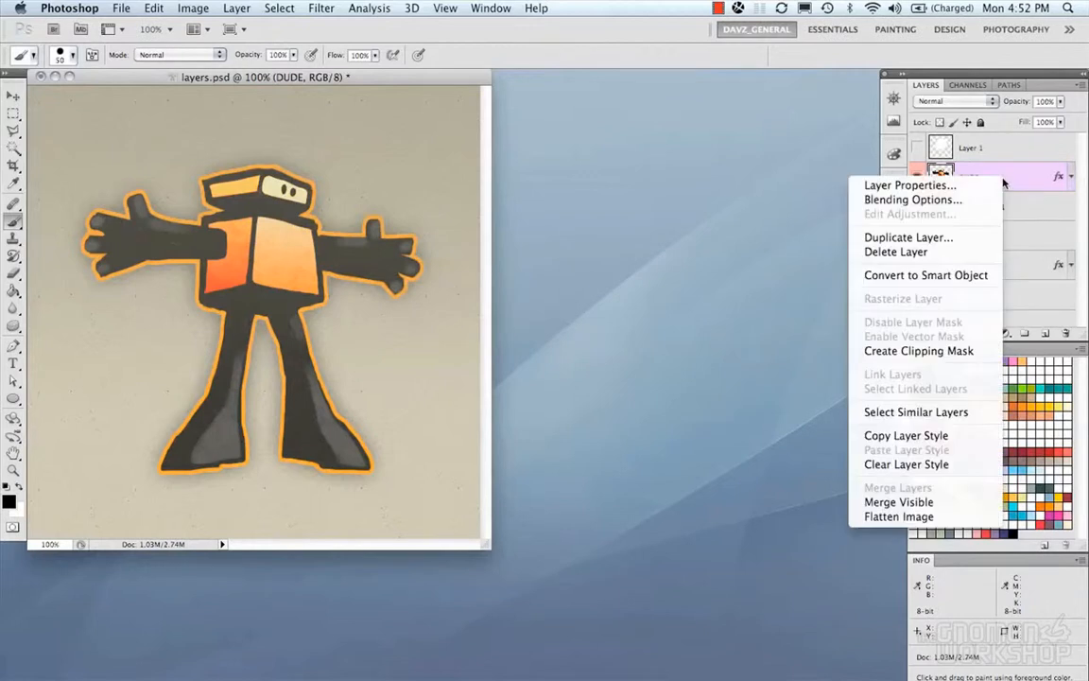
pyautogui.click(948, 254)
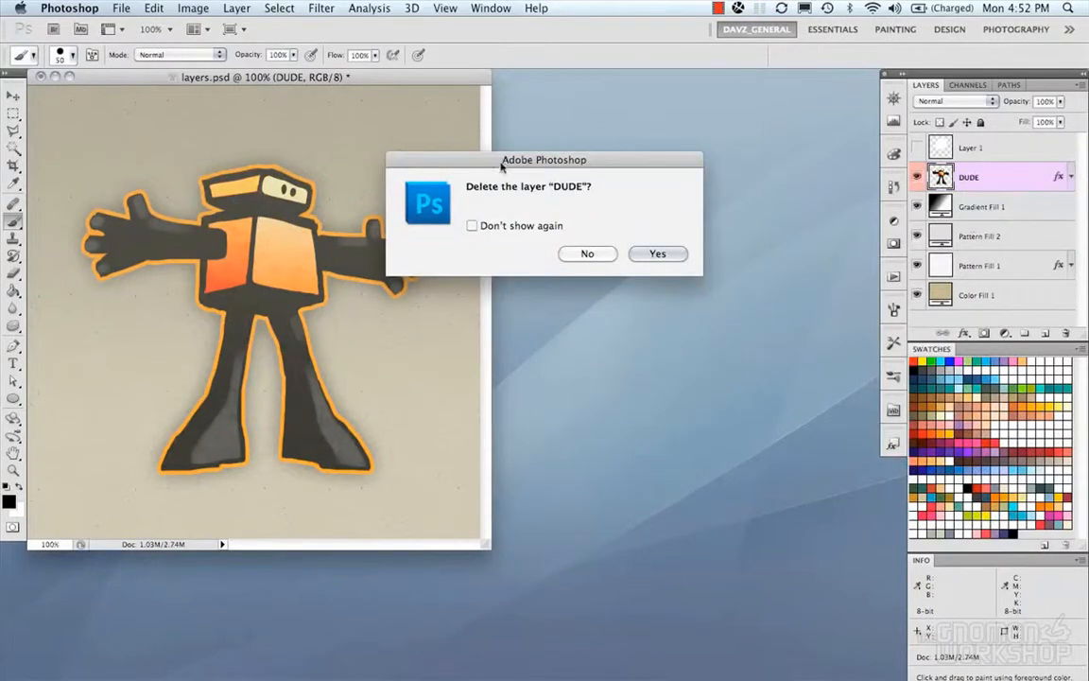
pyautogui.click(587, 253)
pyautogui.moveTo(1040, 239); pyautogui.dragTo(1066, 334)
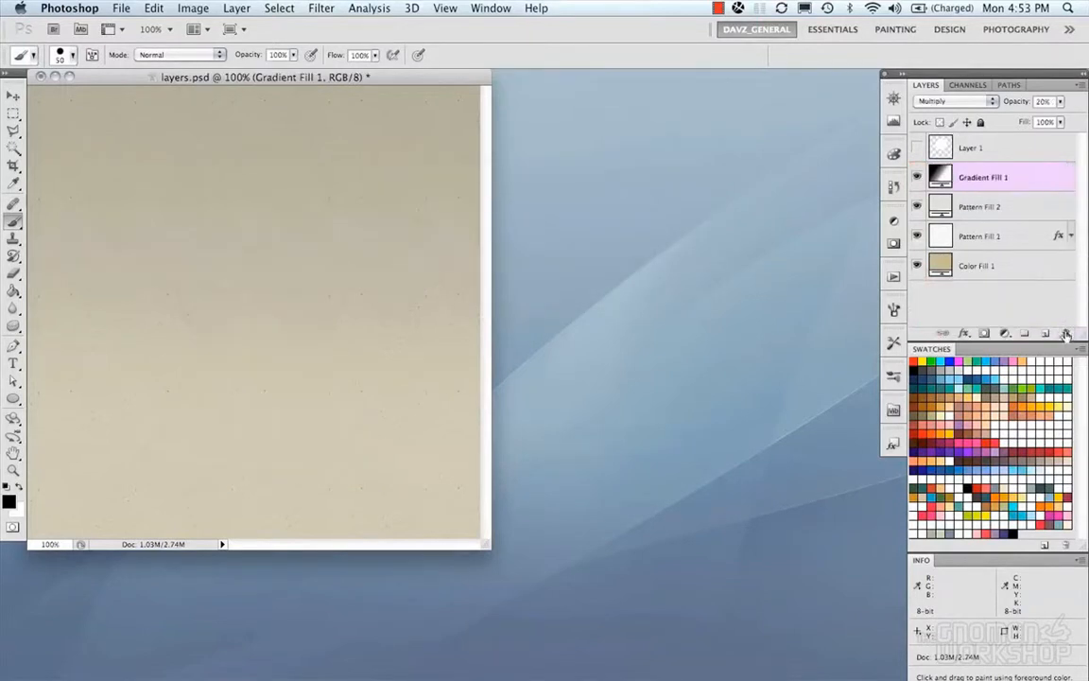
pyautogui.press('super+z')
pyautogui.press('super+z')
pyautogui.press('super+z')
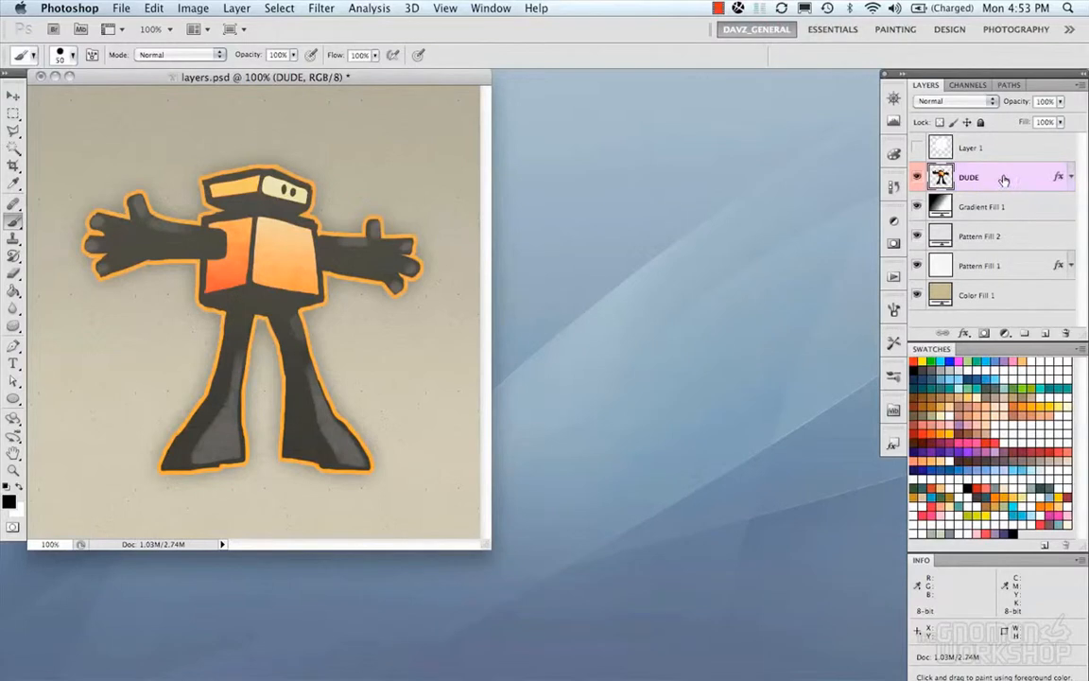
# Try duplicating the DUDE layer in two different ways, undoing each duplicate
pyautogui.rightClick(1004, 180)
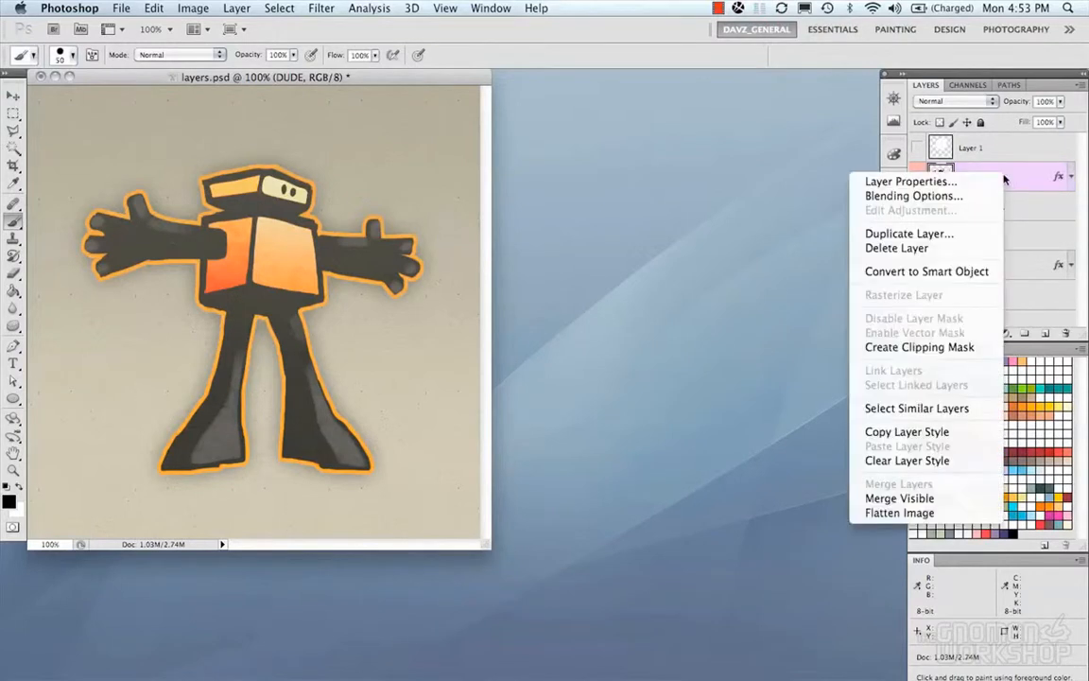
pyautogui.click(1028, 175)
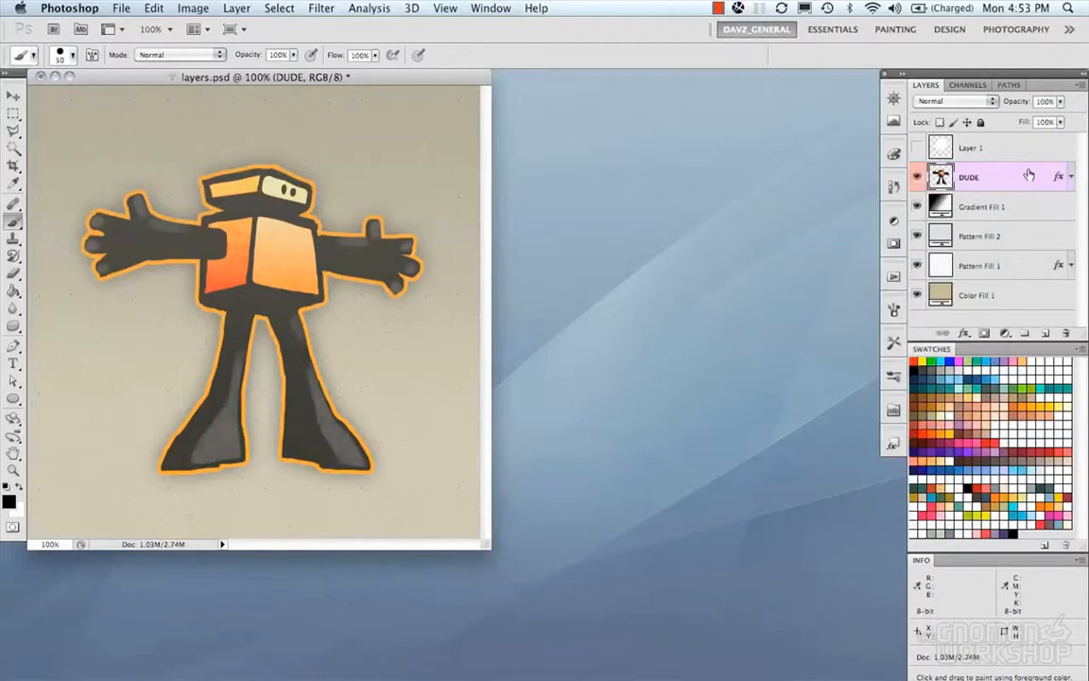
pyautogui.press('super+j')
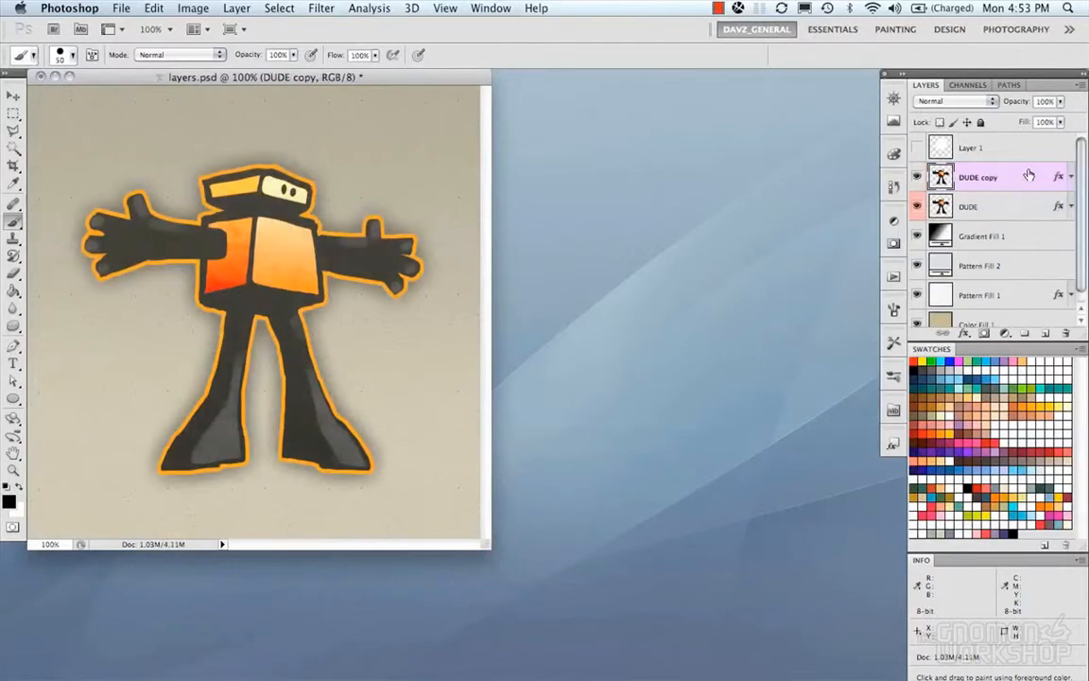
pyautogui.press('super+z')
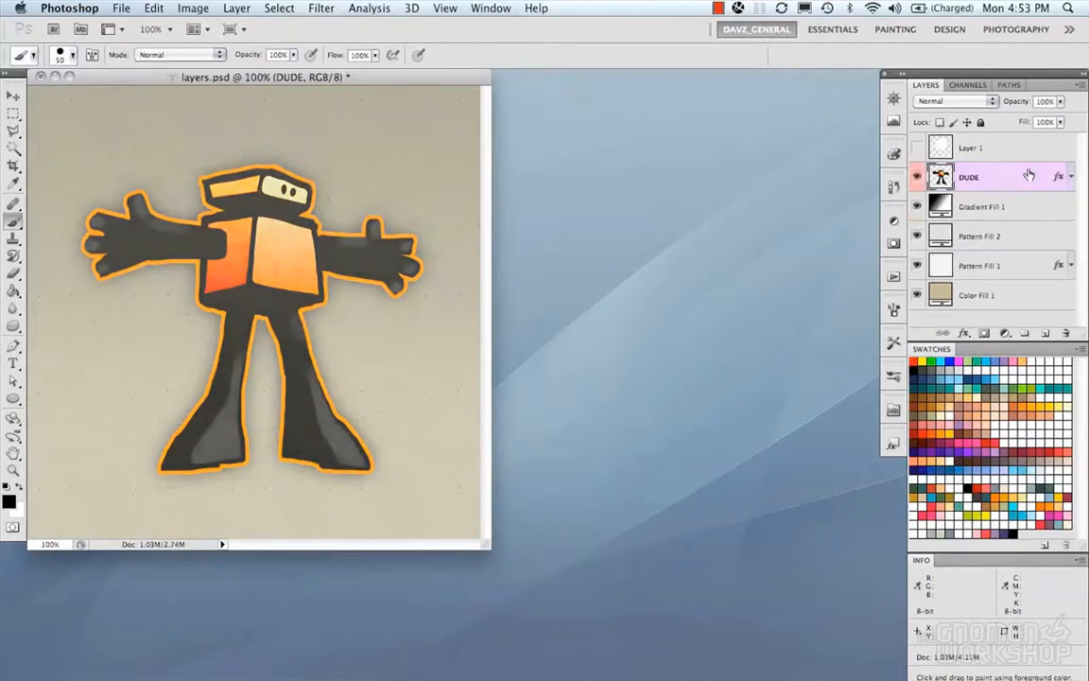
pyautogui.moveTo(1021, 179); pyautogui.dragTo(1048, 340)
pyautogui.press('super+z')
# Show the hidden layer above DUDE that holds the white circle, and rename it as Circle
pyautogui.click(916, 147)
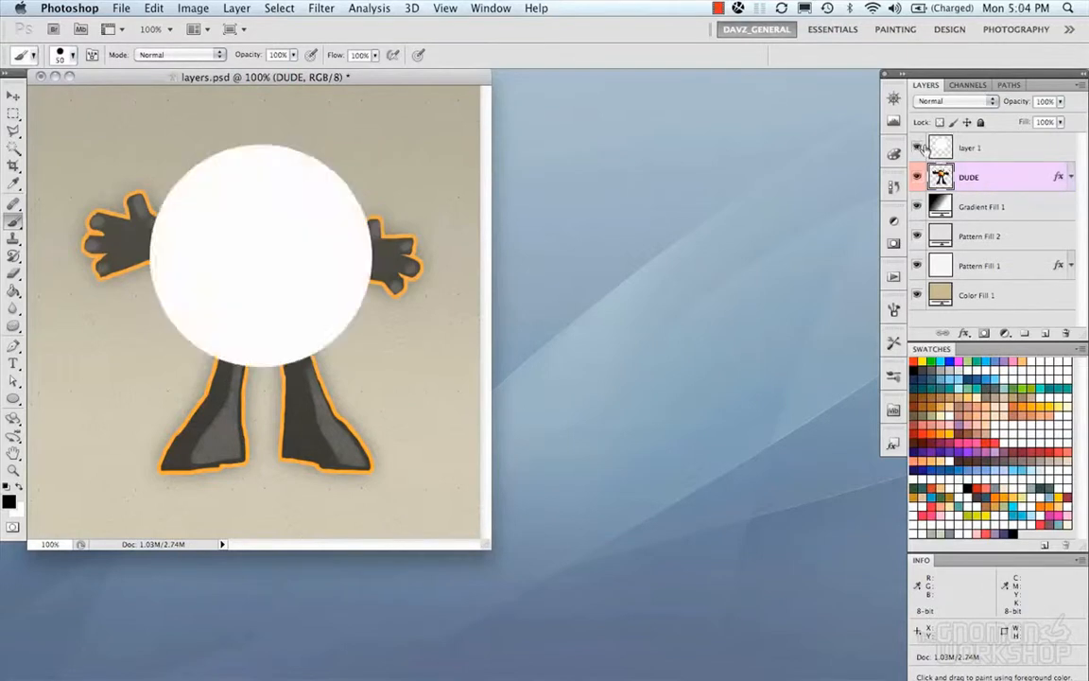
pyautogui.click(967, 148)
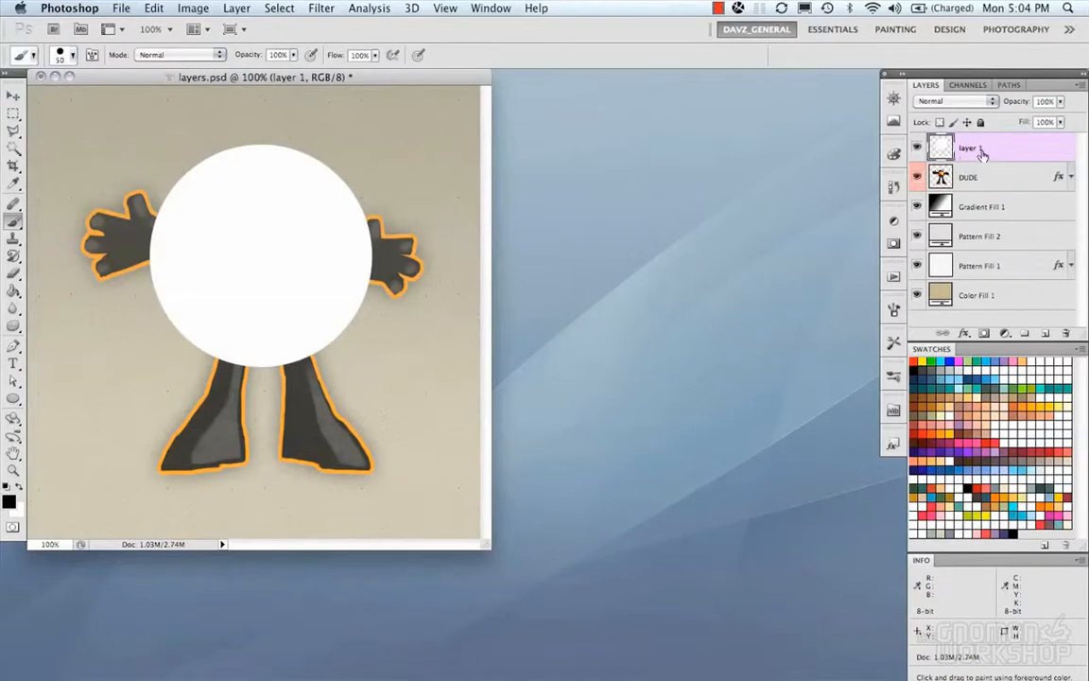
pyautogui.doubleClick(971, 149)
pyautogui.write('Circle')
pyautogui.press('Return')
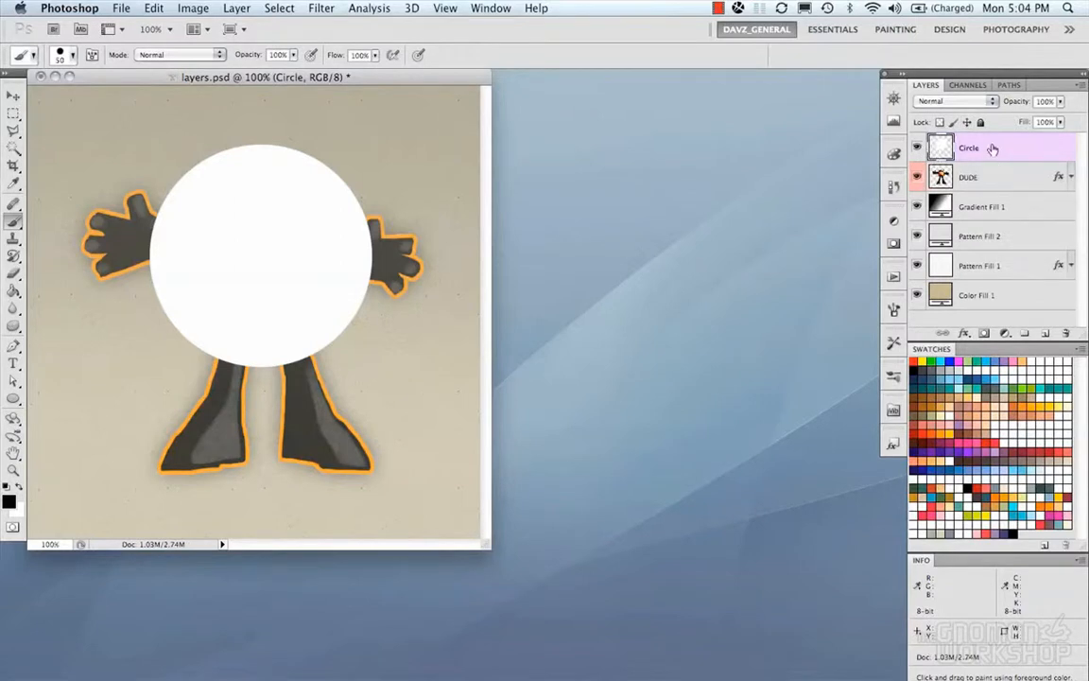
# Move the Circle layer below the DUDE layer in the stacking order
pyautogui.moveTo(989, 152); pyautogui.dragTo(987, 193)
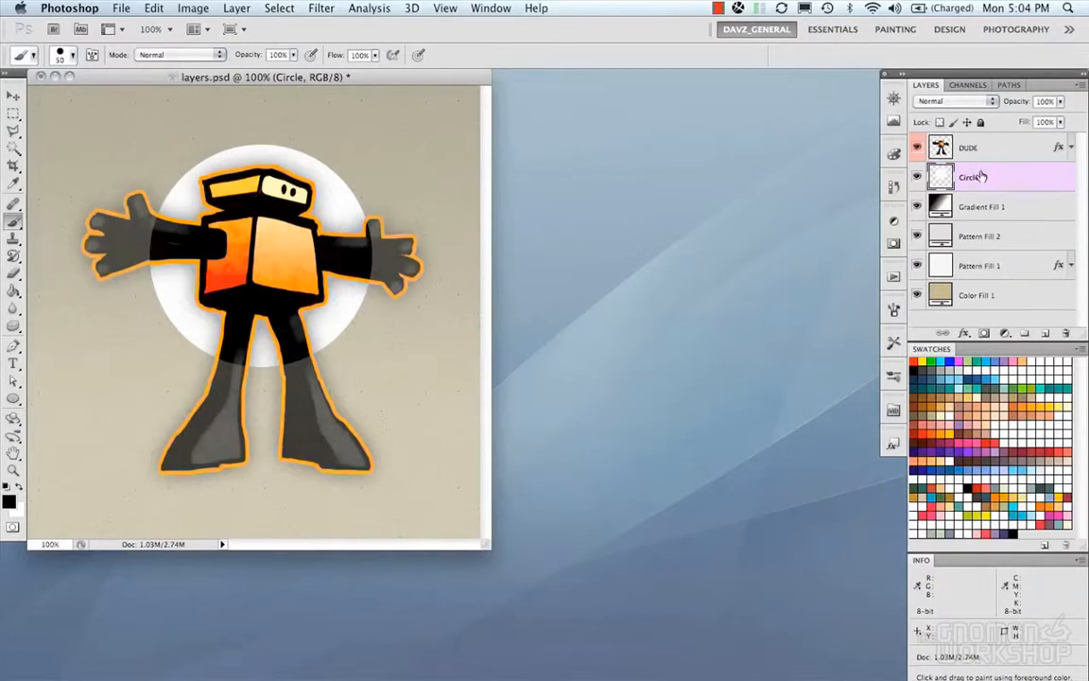
# Try moving the Circle layer and the DUDE layer down the stacking order, undoing each move
pyautogui.moveTo(980, 176); pyautogui.dragTo(980, 192)
pyautogui.hotkey('ctrl', 'z')
pyautogui.moveTo(971, 152); pyautogui.dragTo(978, 288)
pyautogui.hotkey('ctrl', 'z')
# Select each layer in turn, from DUDE at the top of the stack down to Color Fill 1
pyautogui.click(988, 148)
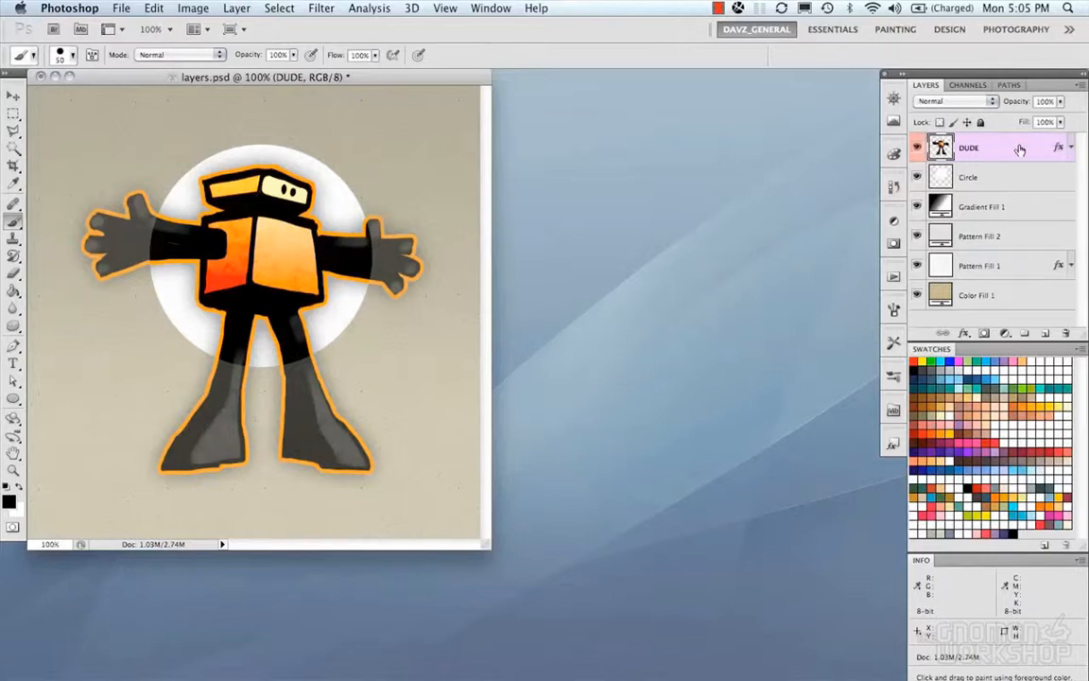
pyautogui.click(1010, 177)
pyautogui.click(1005, 207)
pyautogui.click(1002, 234)
pyautogui.click(1002, 266)
pyautogui.click(1008, 293)
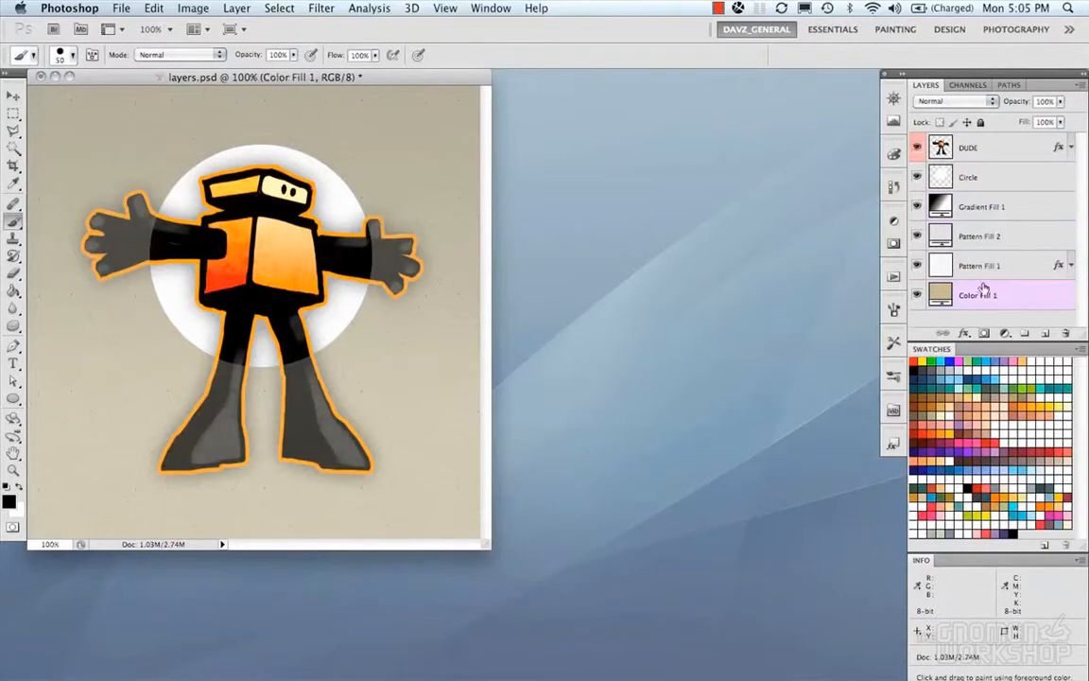
# Select the DUDE and Circle layers together and put them in a group
pyautogui.click(992, 146)
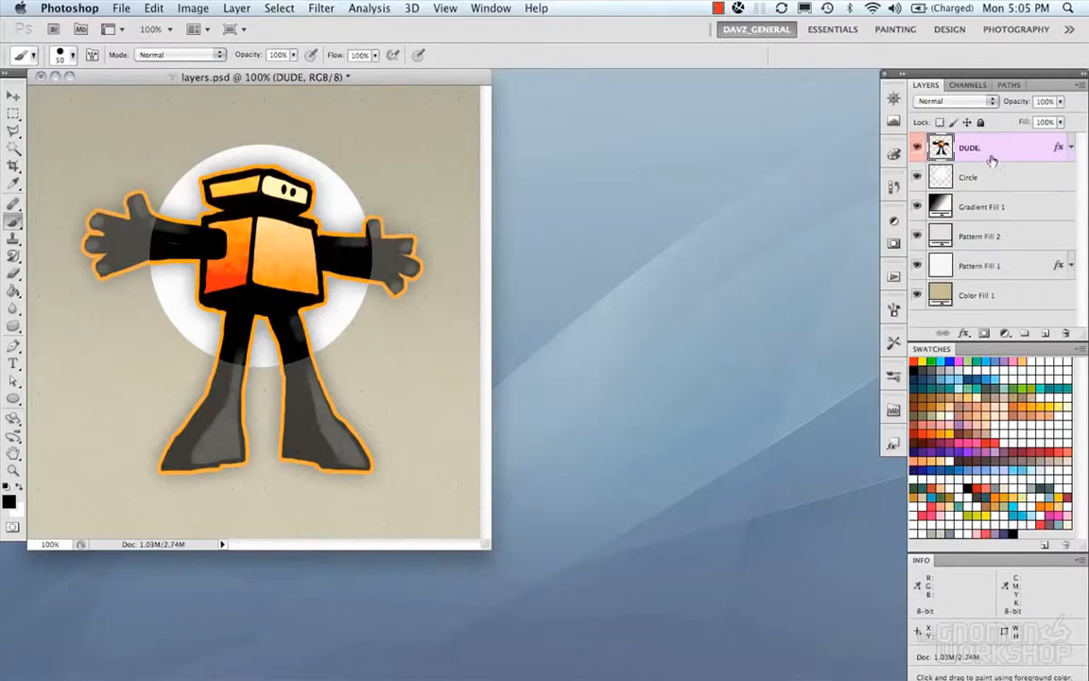
pyautogui.keyDown('shift'); pyautogui.click(992, 176); pyautogui.keyUp('shift')
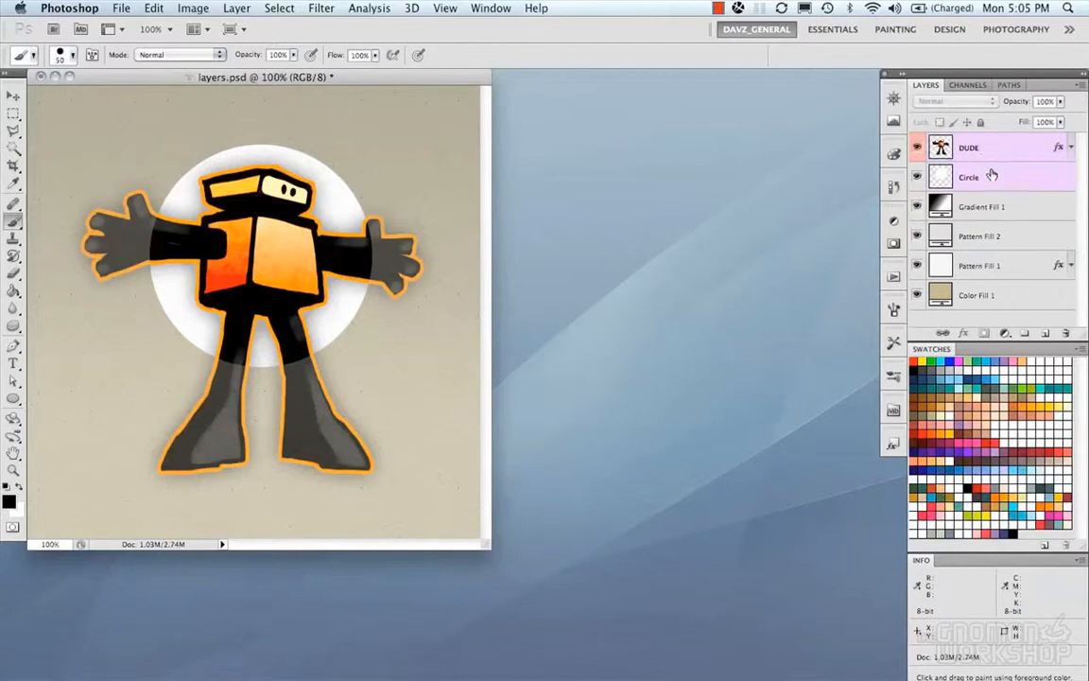
pyautogui.press('super+g')
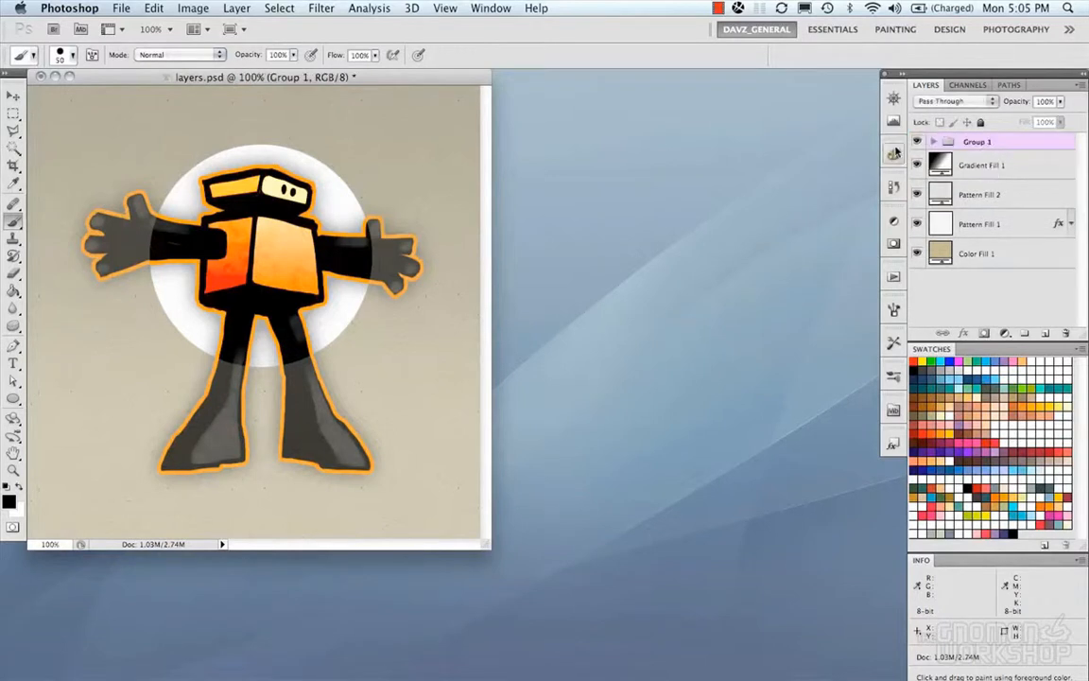
# Expand the new group, select the DUDE and Circle layers inside it one by one, and collapse it again
pyautogui.click(933, 142)
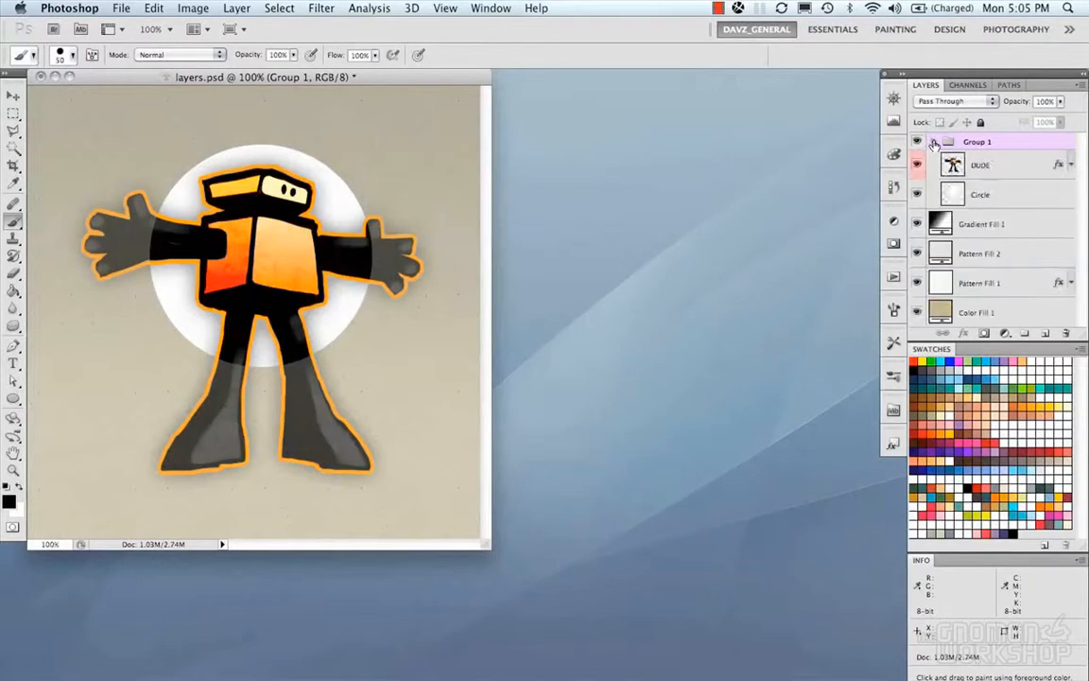
pyautogui.click(988, 165)
pyautogui.click(993, 194)
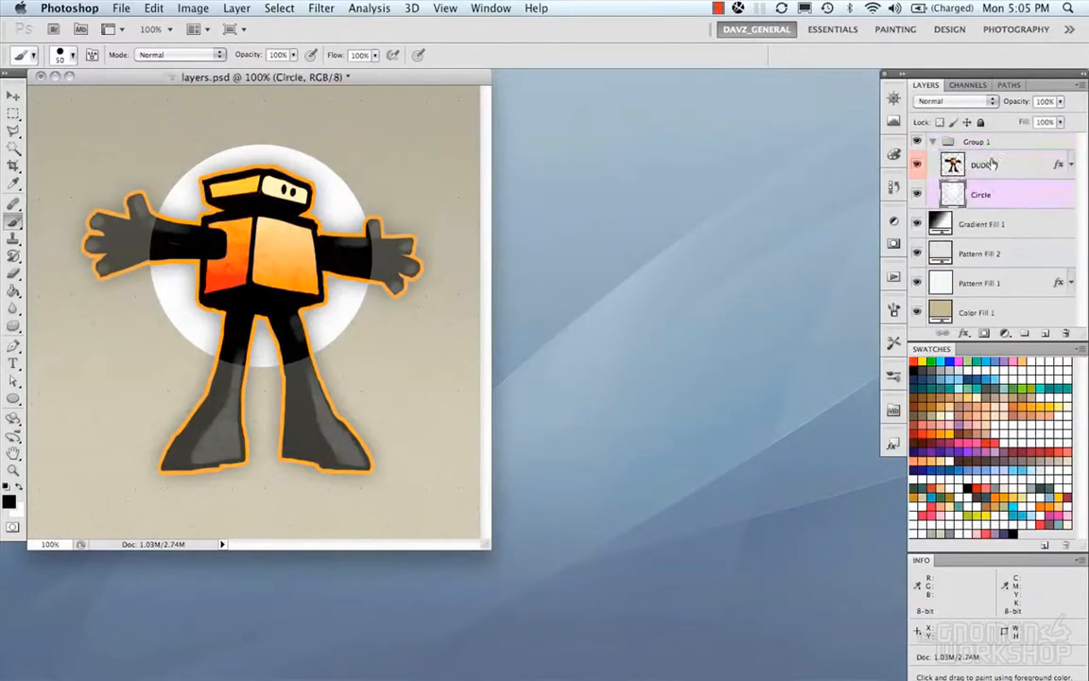
pyautogui.click(938, 142)
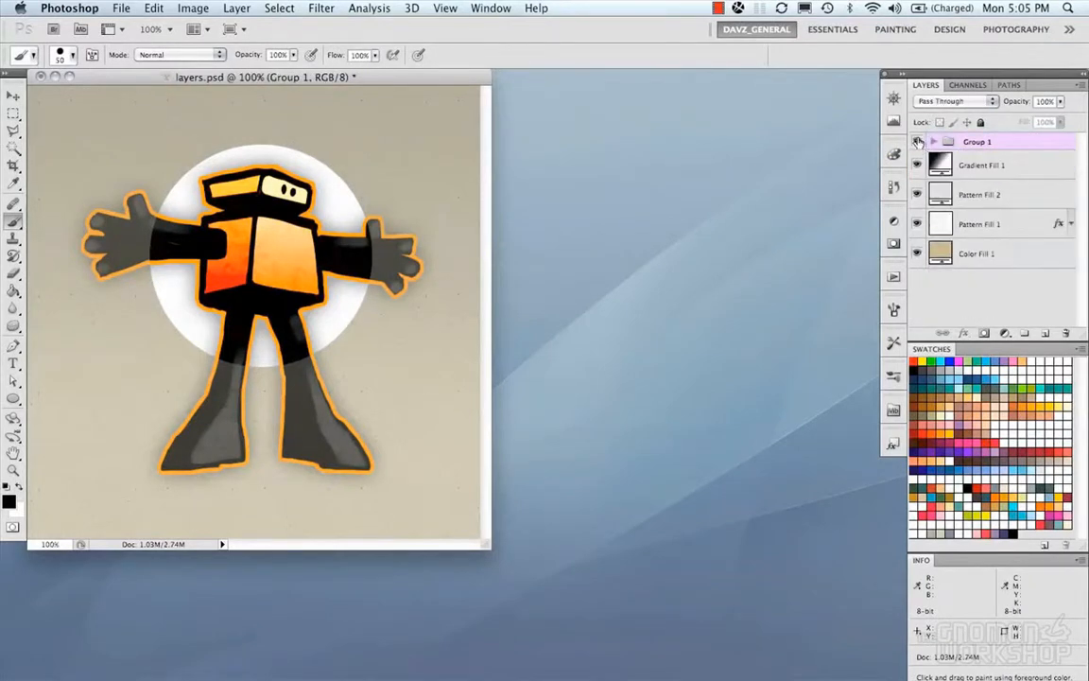
# Ungroup DUDE and Circle, try grouping them by an alternative method, and undo that grouping
pyautogui.press('super+shift+g')
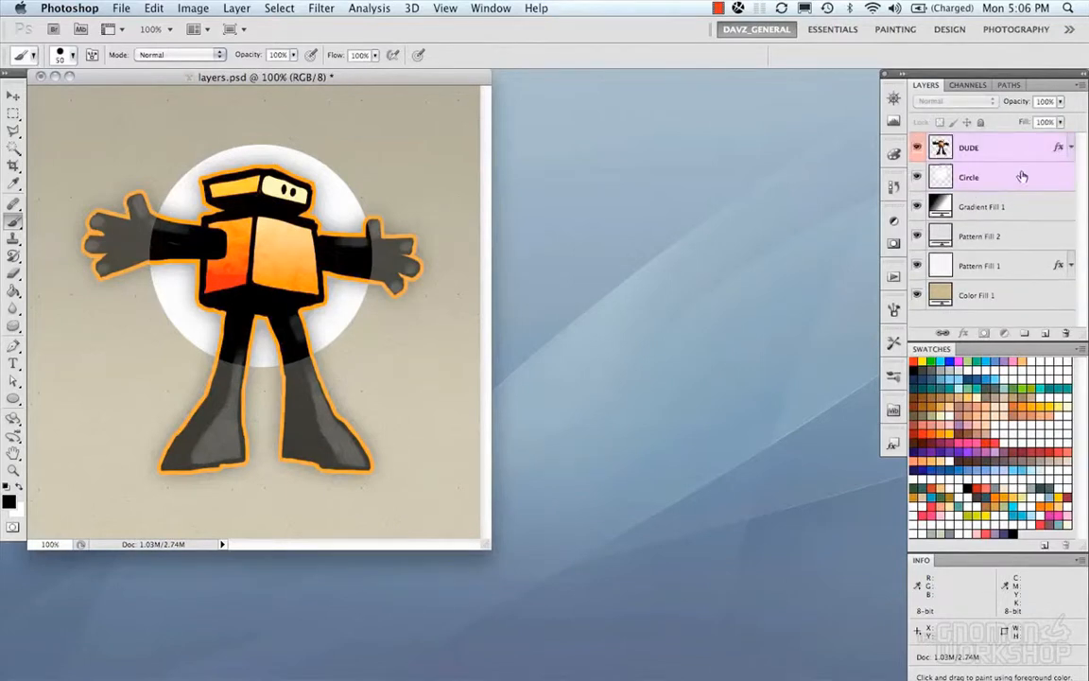
pyautogui.moveTo(1021, 177); pyautogui.dragTo(1026, 333)
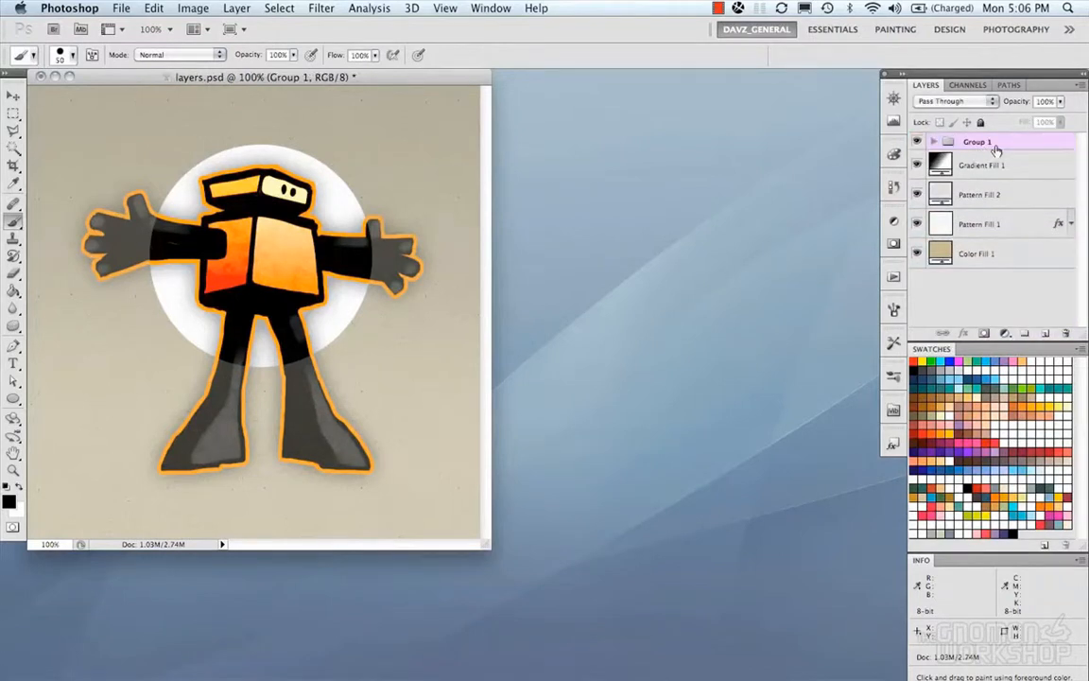
pyautogui.press('super+z')
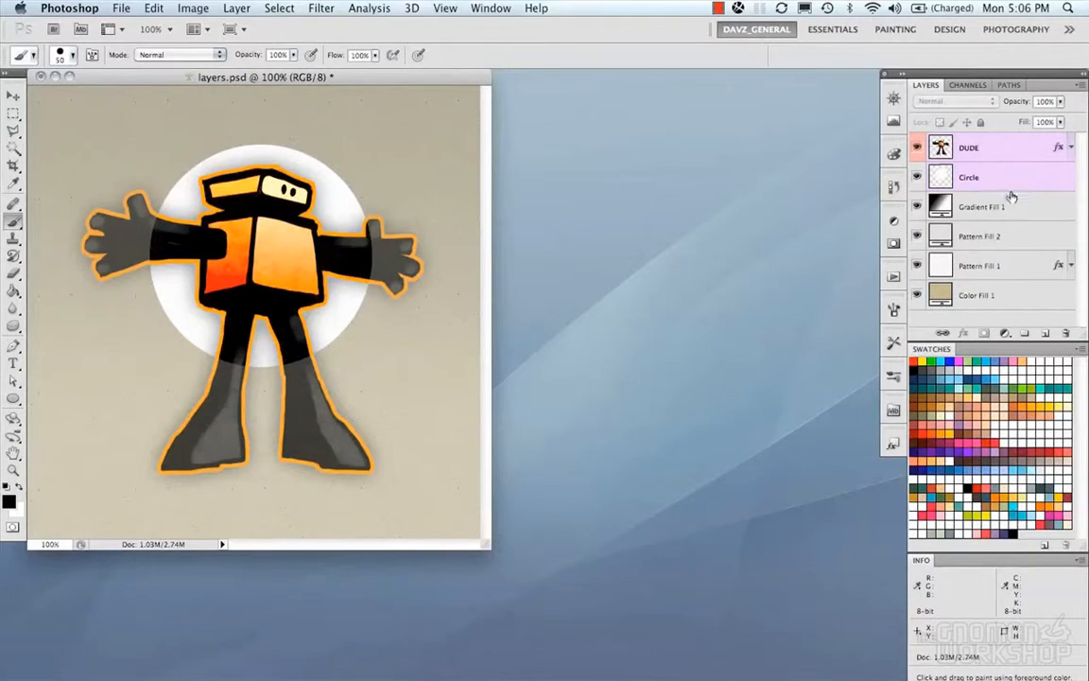
# Group the DUDE and Circle layers and name the group Dude and Circle
pyautogui.click(1007, 150)
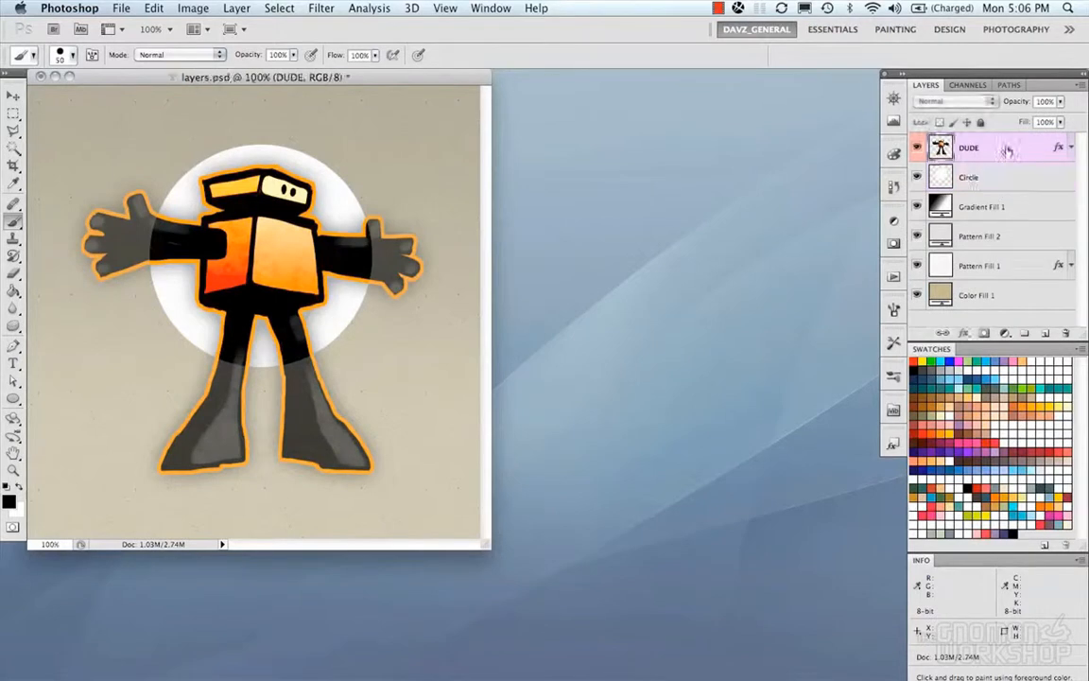
pyautogui.keyDown('shift'); pyautogui.click(1006, 169); pyautogui.keyUp('shift')
pyautogui.press('super+g')
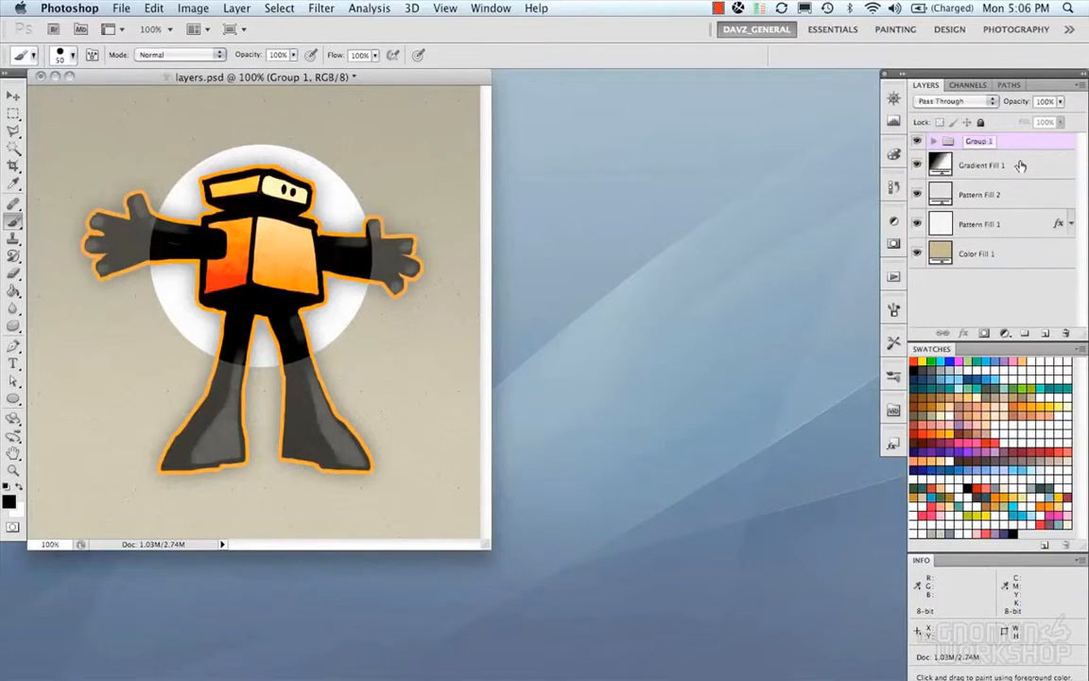
pyautogui.write('Gude and Circle')
pyautogui.press('Return')
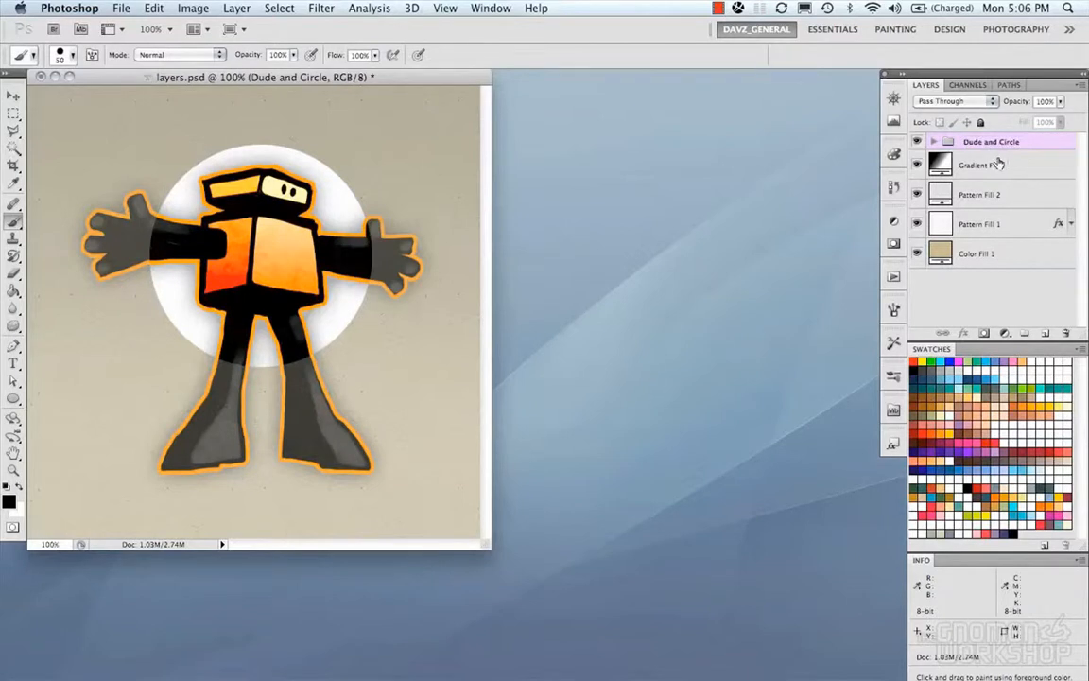
# Set the color label of the Dude and Circle group to Red in its group properties
pyautogui.rightClick(1021, 144)
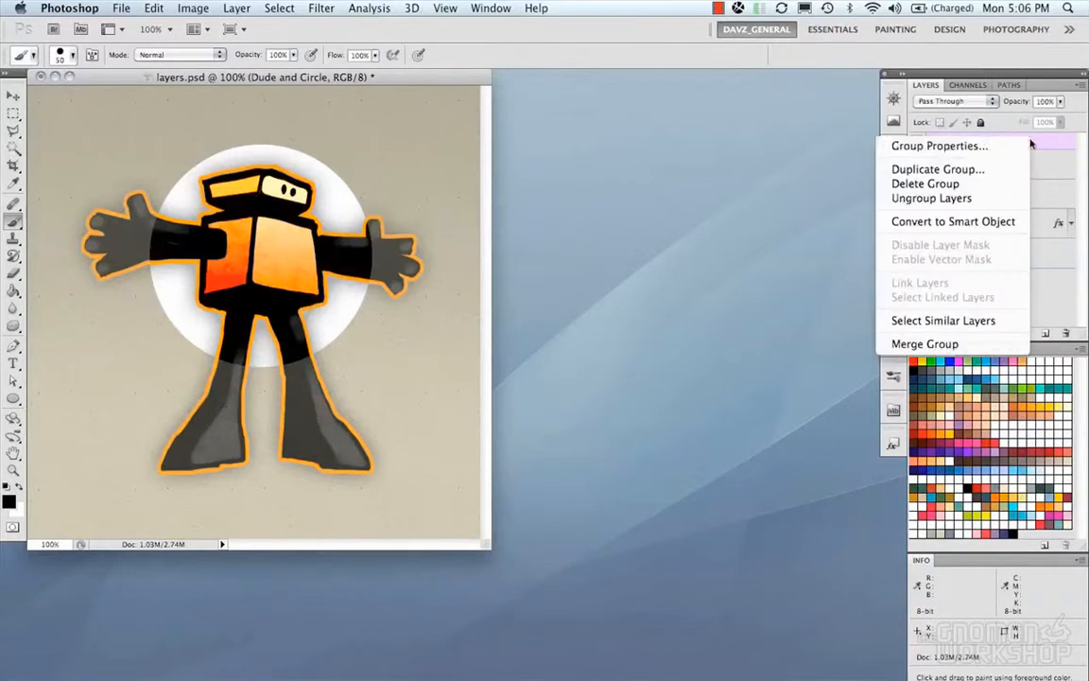
pyautogui.click(1021, 144)
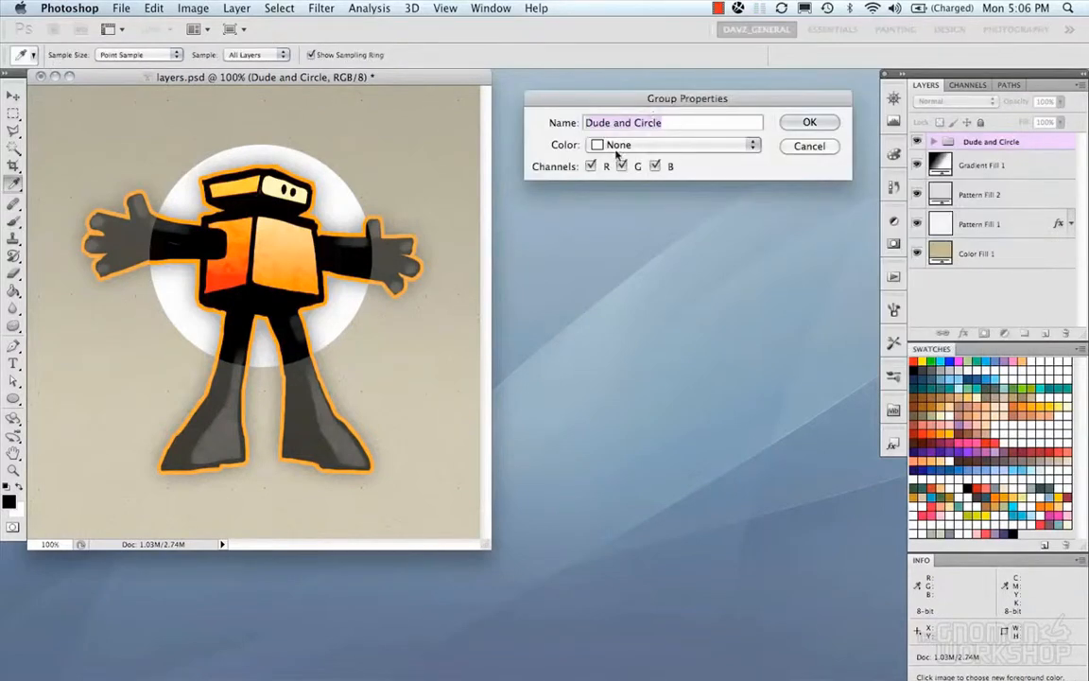
pyautogui.click(699, 145)
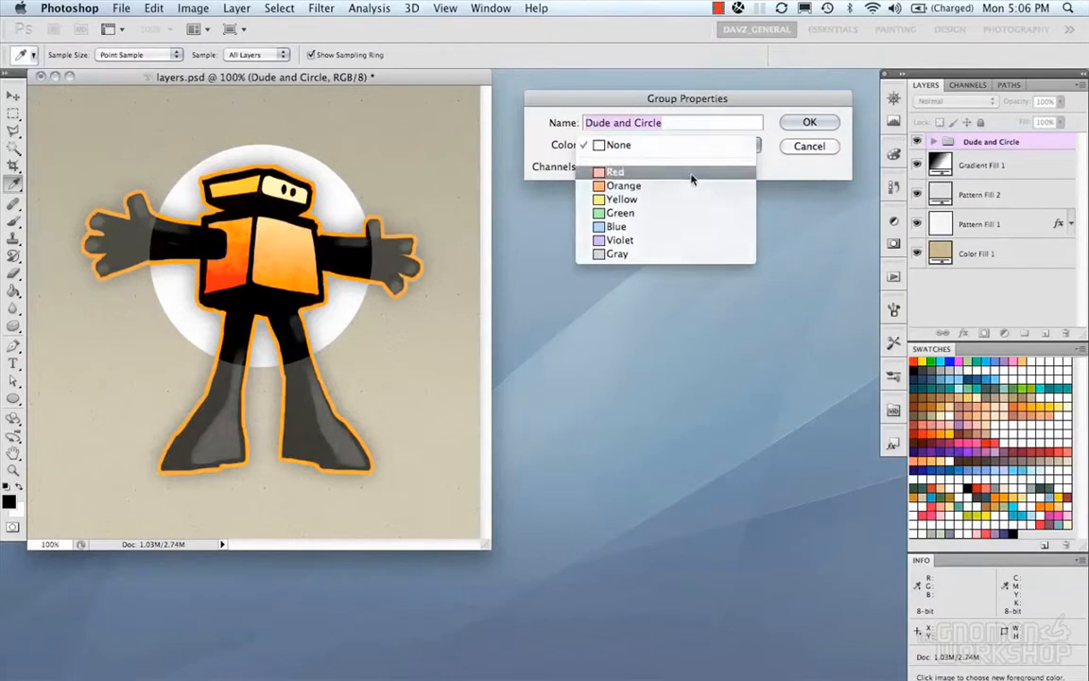
pyautogui.click(685, 172)
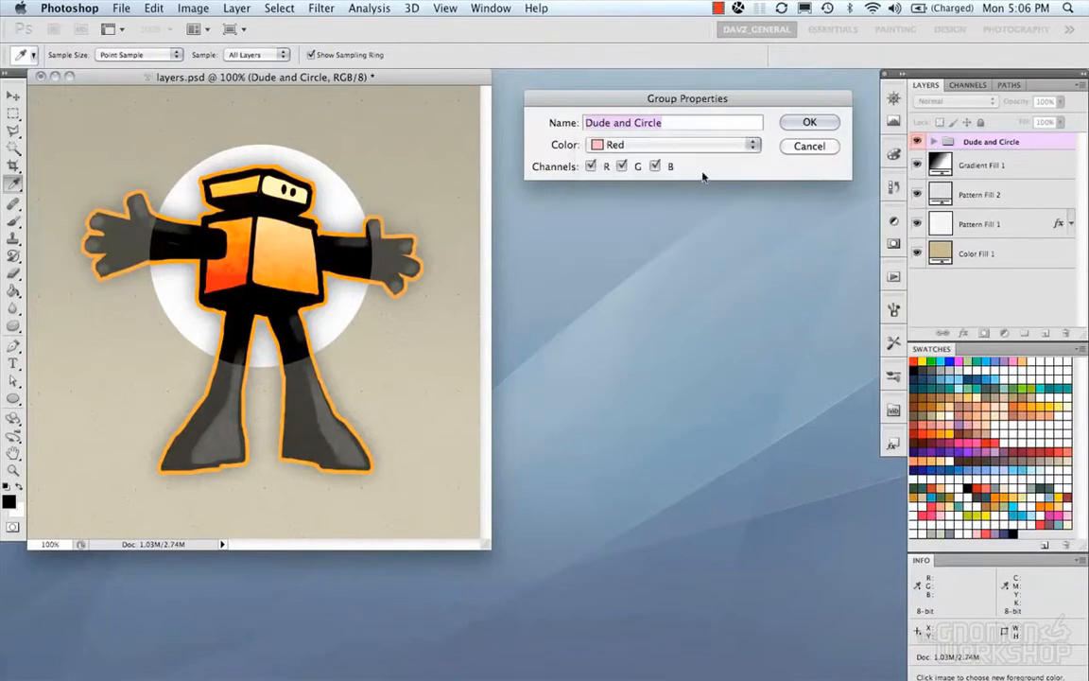
# Switch the group's R, G and B channels off and back on one at a time, and accept the group properties
pyautogui.click(592, 166)
pyautogui.click(592, 166)
pyautogui.click(622, 167)
pyautogui.click(622, 166)
pyautogui.click(655, 166)
pyautogui.click(657, 166)
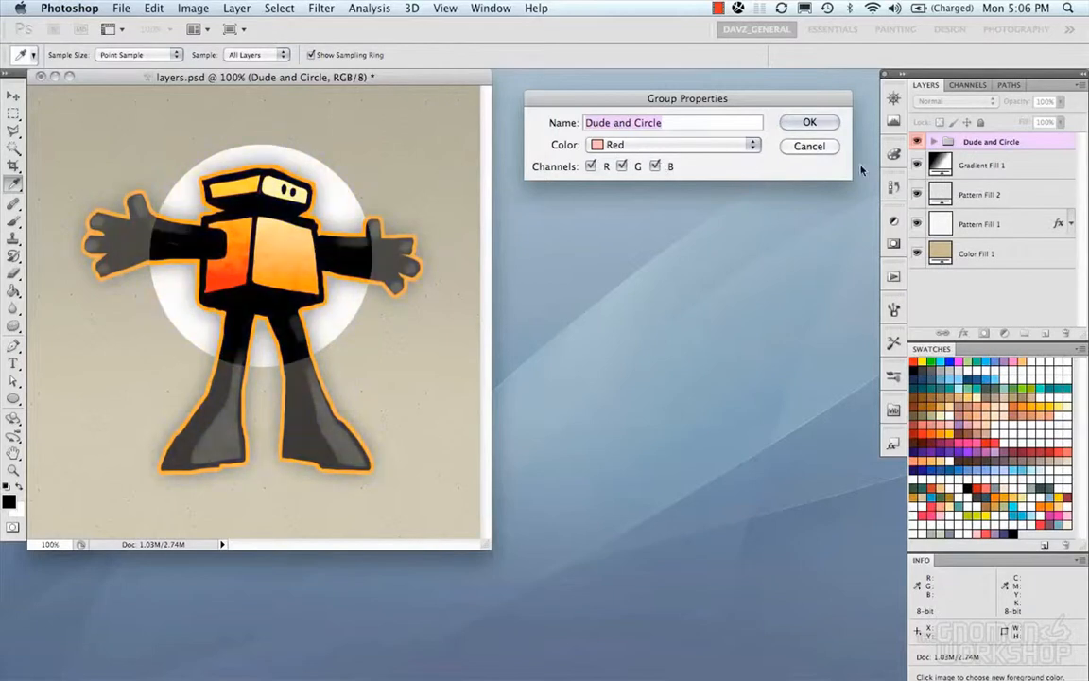
pyautogui.click(806, 123)
pyautogui.click(933, 141)
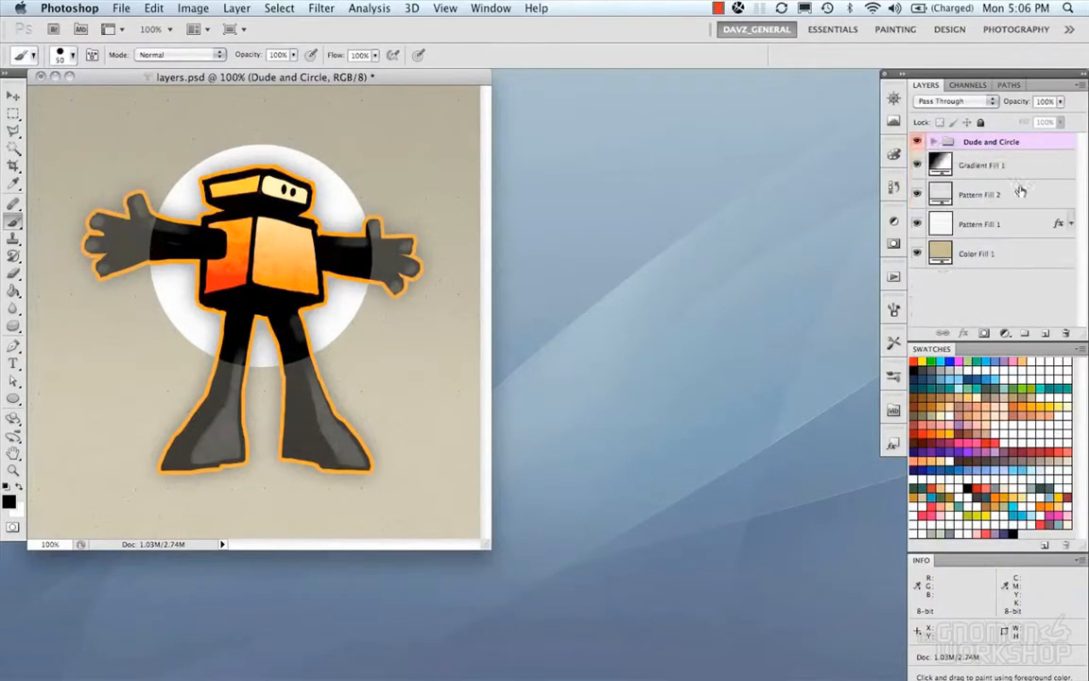
# Group the layers from Gradient Fill 1 to Color Fill 1, name the group BG, and check its contents
pyautogui.click(1026, 167)
pyautogui.keyDown('shift'); pyautogui.click(1014, 251); pyautogui.keyUp('shift')
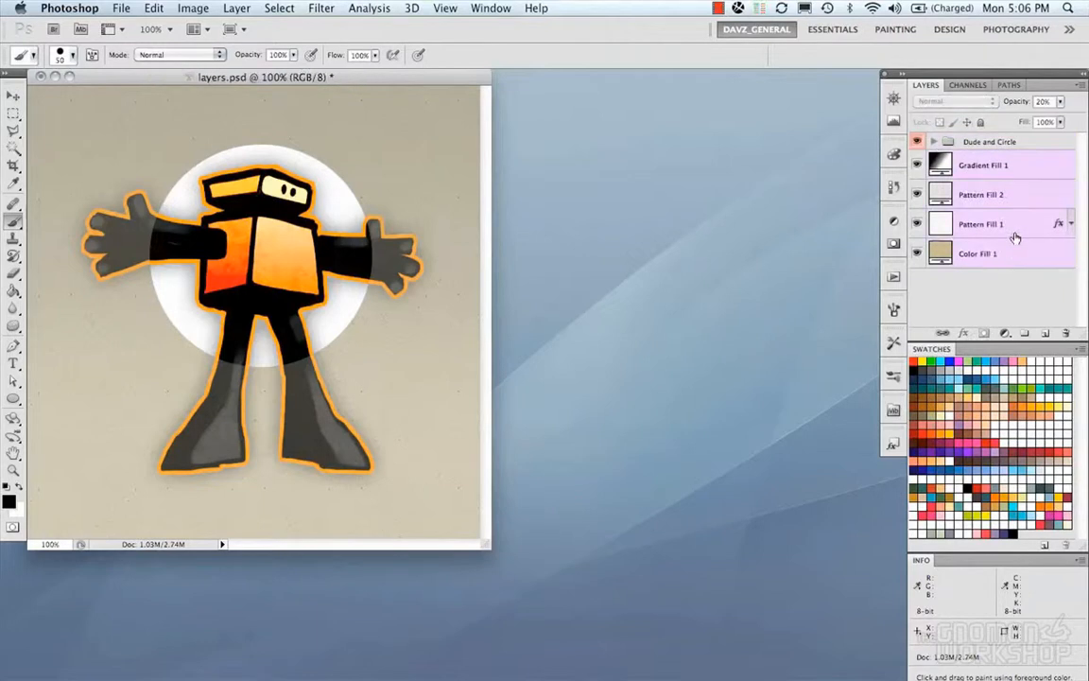
pyautogui.press('super+g')
pyautogui.doubleClick(977, 160)
pyautogui.write('BG')
pyautogui.press('Return')
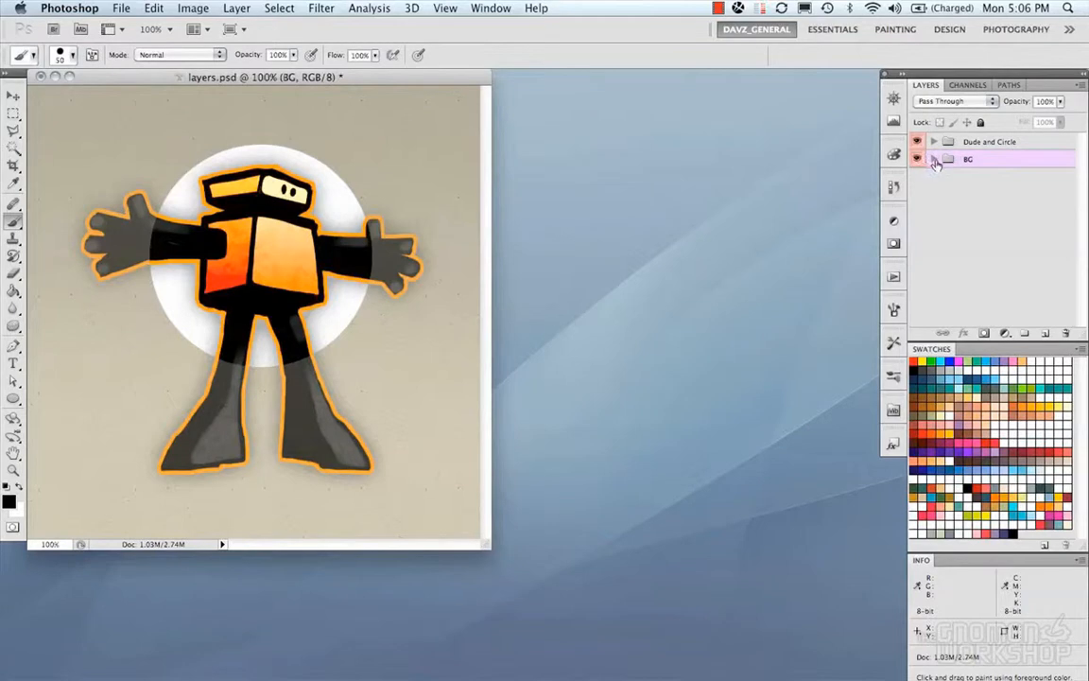
pyautogui.click(934, 159)
pyautogui.click(934, 159)
# Set the color label of the BG group to Green
pyautogui.rightClick(989, 160)
pyautogui.click(803, 162)
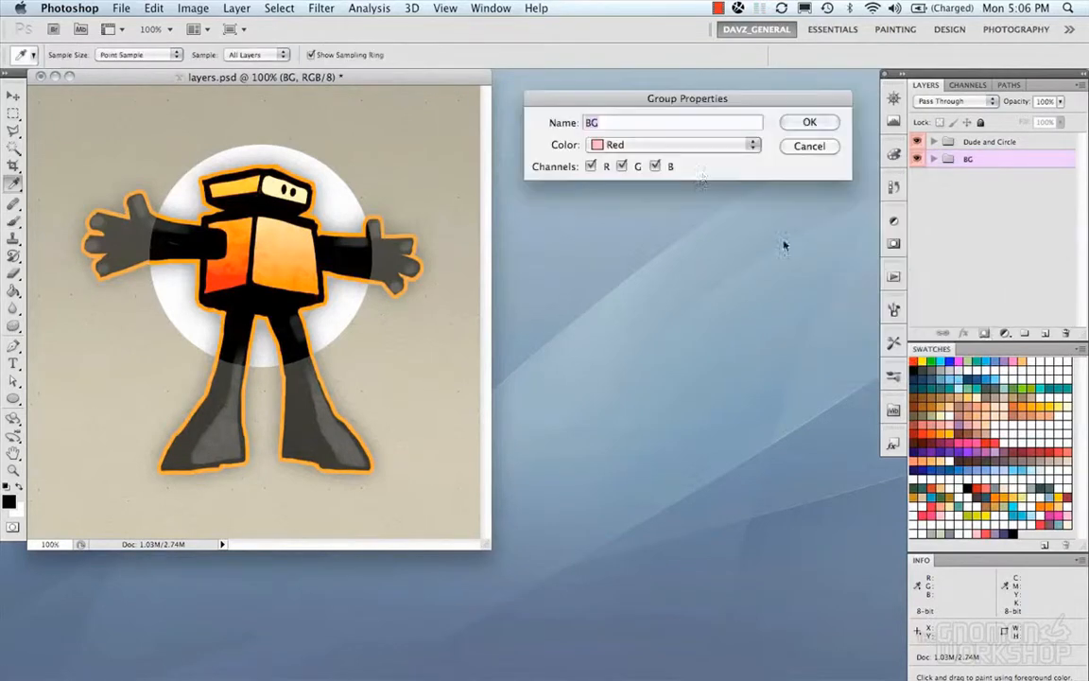
pyautogui.click(741, 149)
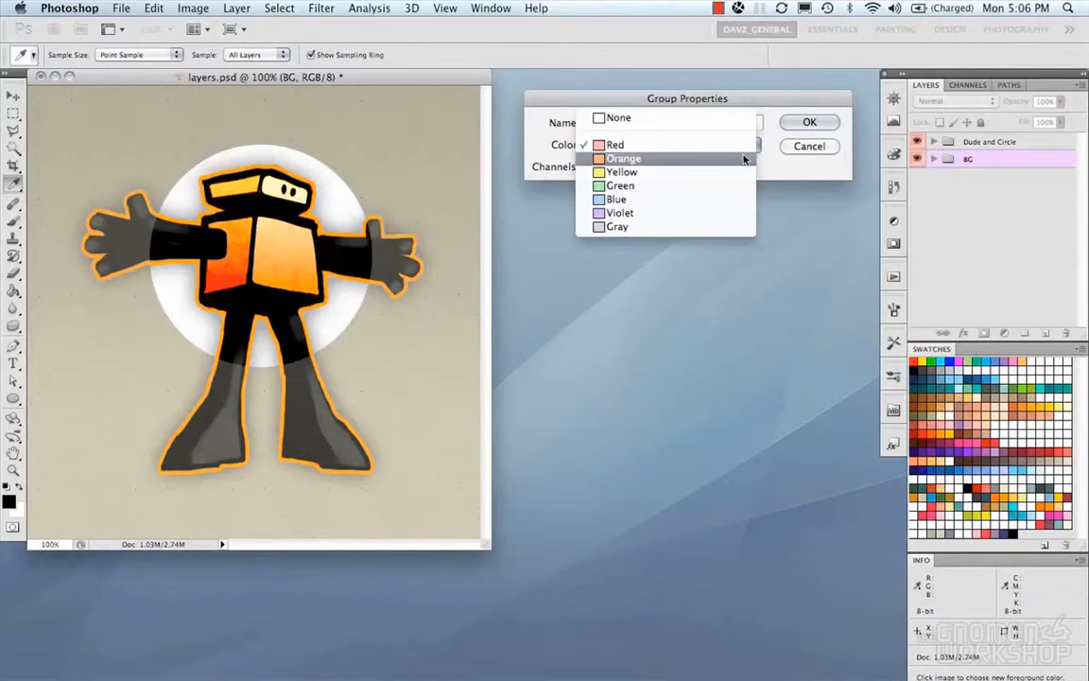
pyautogui.click(741, 186)
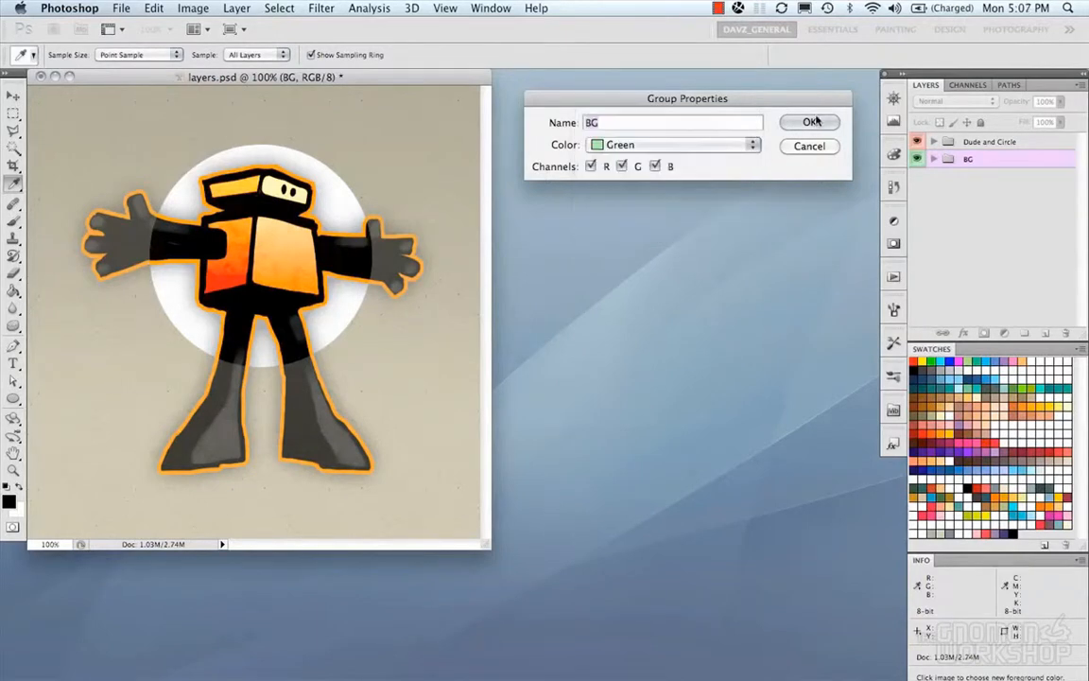
pyautogui.click(811, 122)
# Toggle the visibility of the Dude and Circle group and the BG group to compare the artwork
pyautogui.click(919, 142)
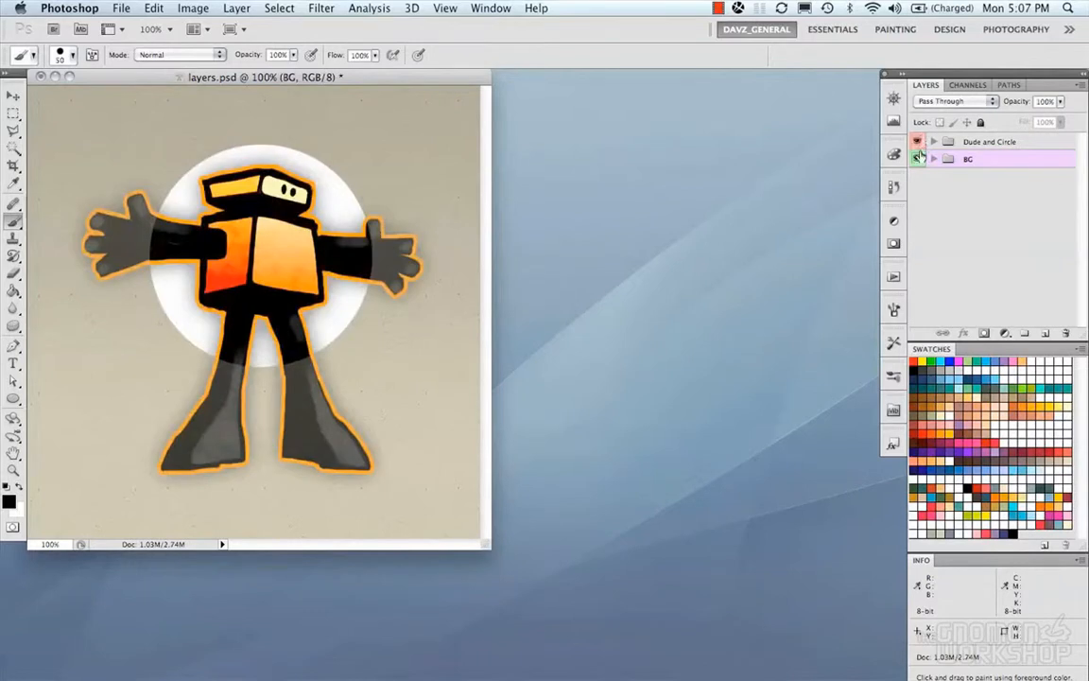
pyautogui.click(918, 159)
pyautogui.click(918, 159)
# Try the Color Burn blend mode on the Dude and Circle group and undo it
pyautogui.click(945, 142)
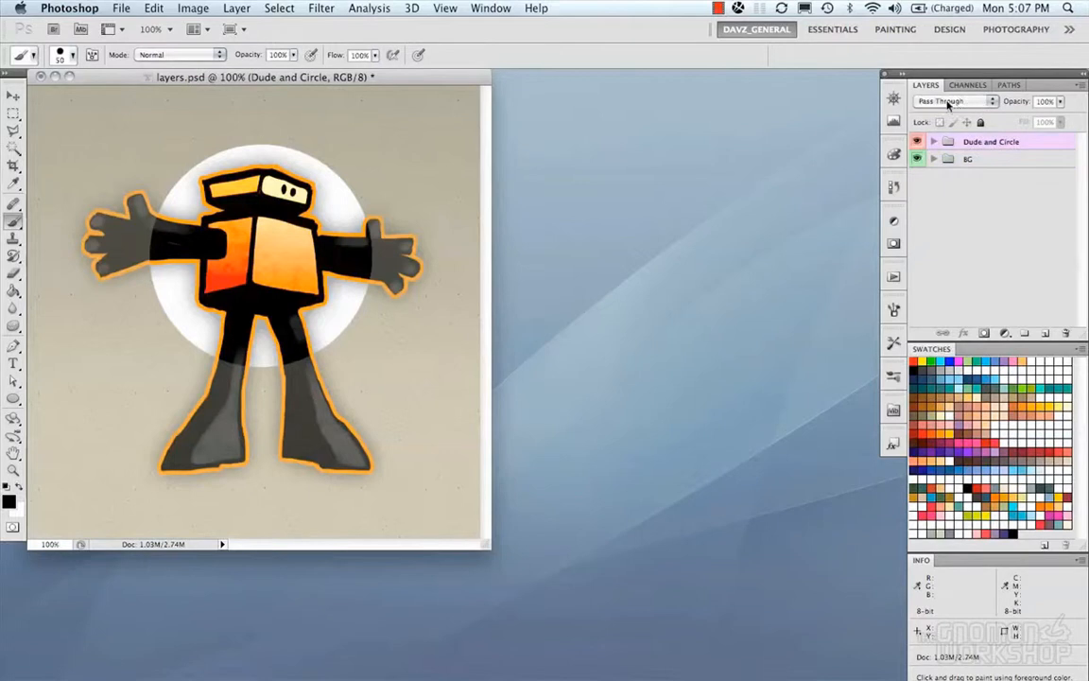
pyautogui.click(981, 102)
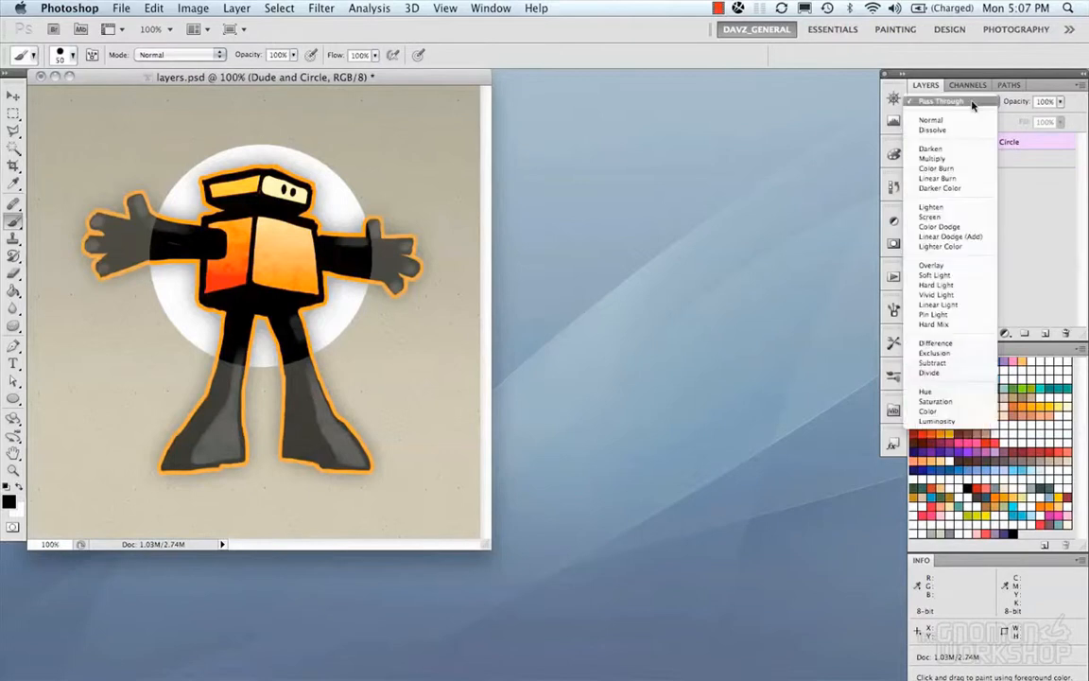
pyautogui.click(953, 169)
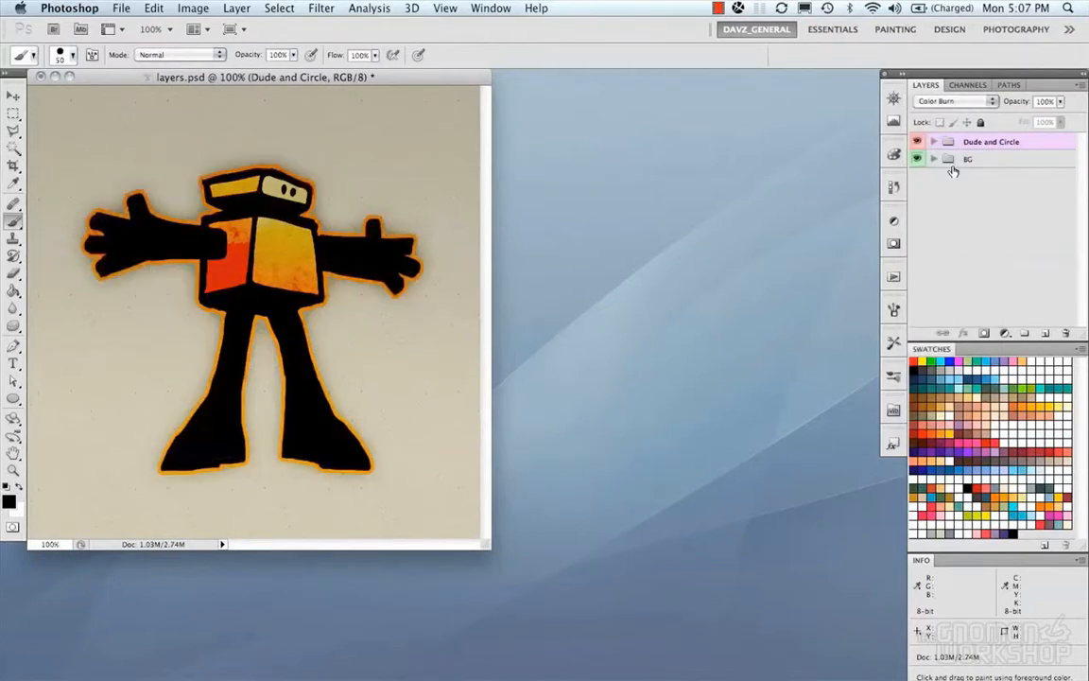
pyautogui.press('super+z')
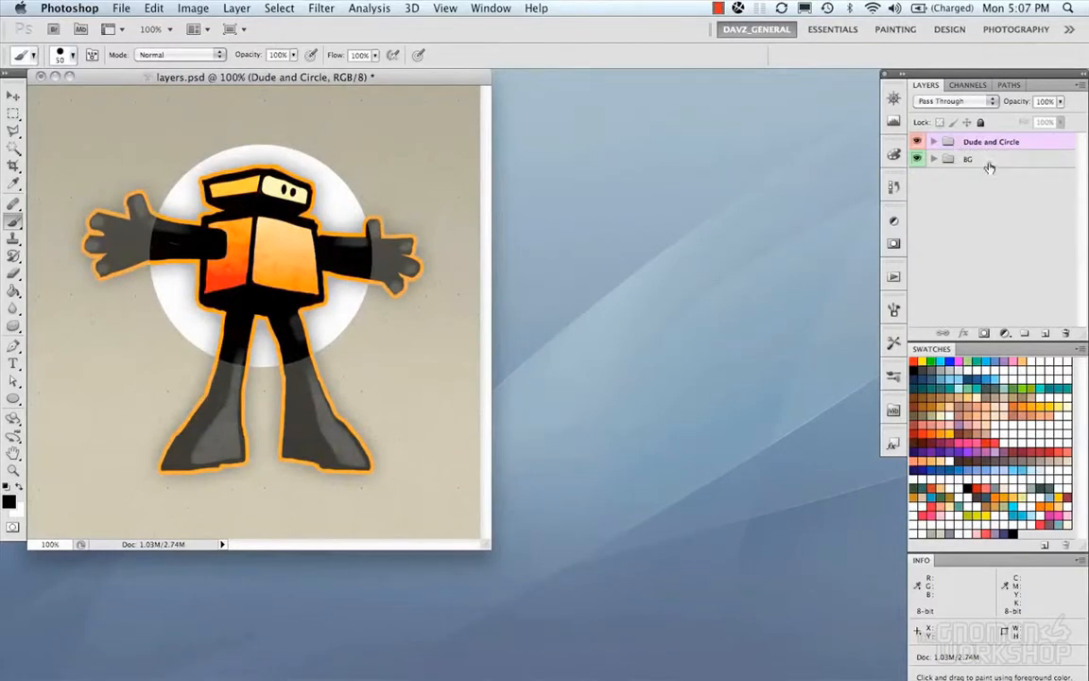
# Nest the Dude and Circle and BG groups in a new parent group named Main
pyautogui.keyDown('shift'); pyautogui.click(988, 162); pyautogui.keyUp('shift')
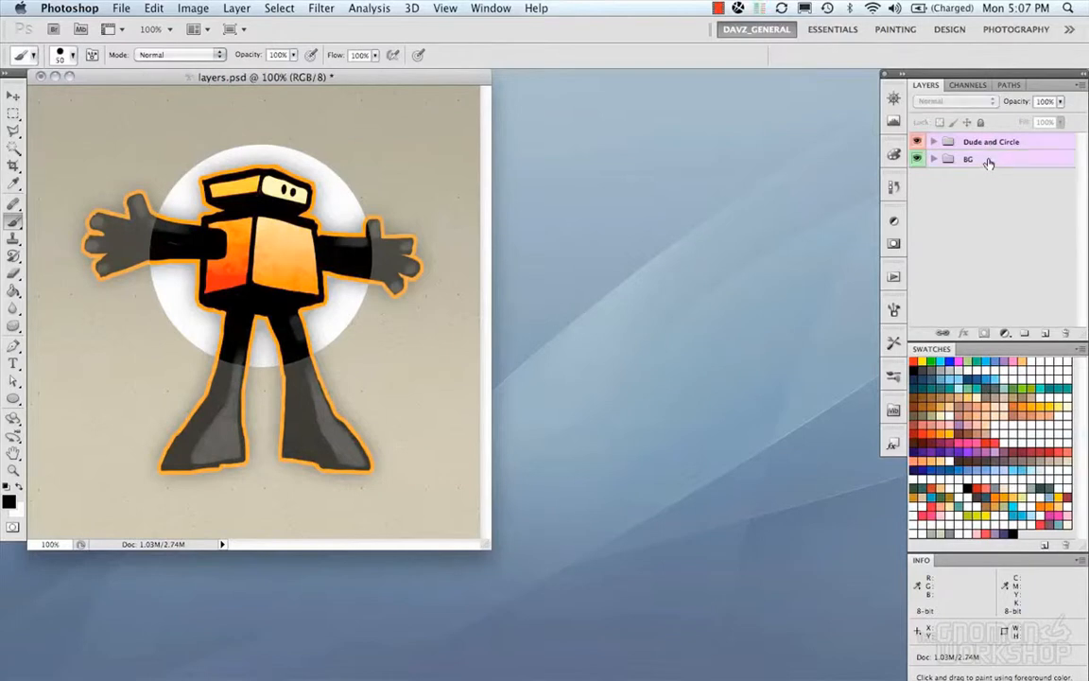
pyautogui.press('super+g')
pyautogui.click(933, 140)
pyautogui.doubleClick(979, 142)
pyautogui.write('Main')
pyautogui.press('Return')
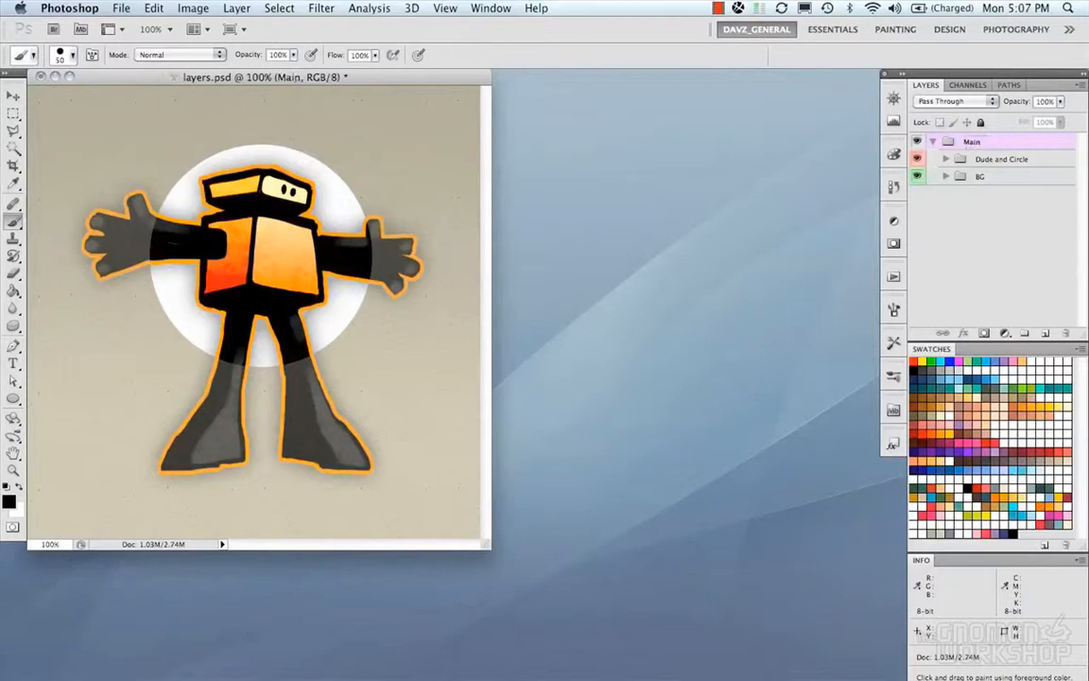
# Collapse and expand the Main group, and toggle the visibility of the Dude and Circle group inside it
pyautogui.click(933, 141)
pyautogui.click(933, 142)
pyautogui.click(1006, 161)
pyautogui.click(917, 159)
pyautogui.click(917, 159)
pyautogui.click(933, 141)
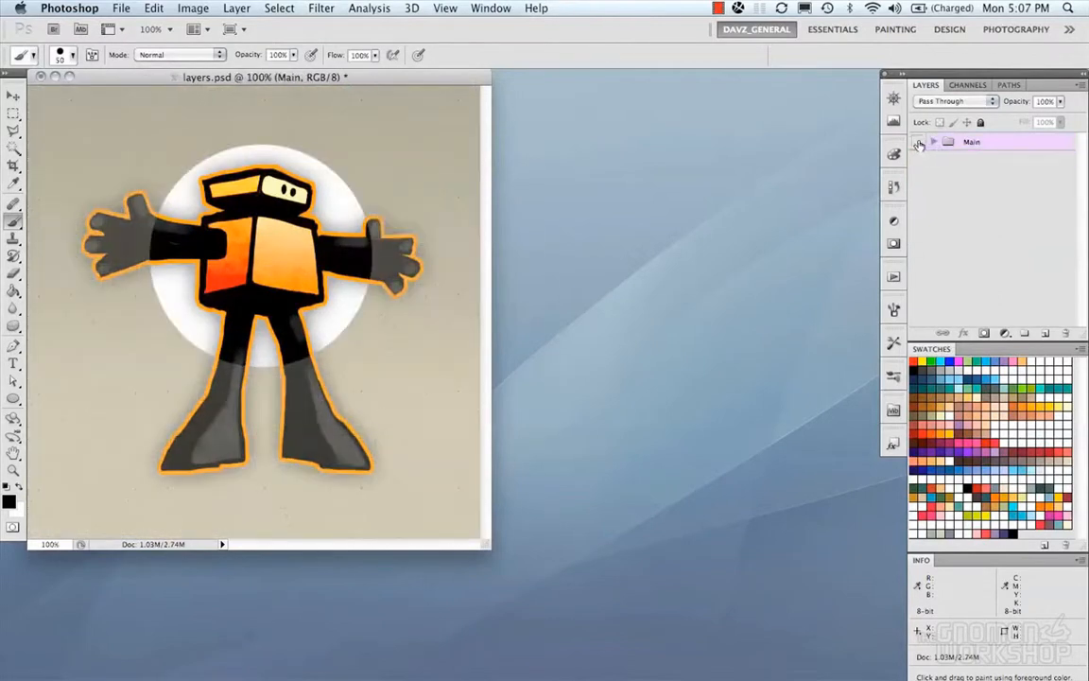
# Try moving the whole Dude and Circle group across the canvas, and undo the move
pyautogui.click(933, 142)
pyautogui.click(993, 158)
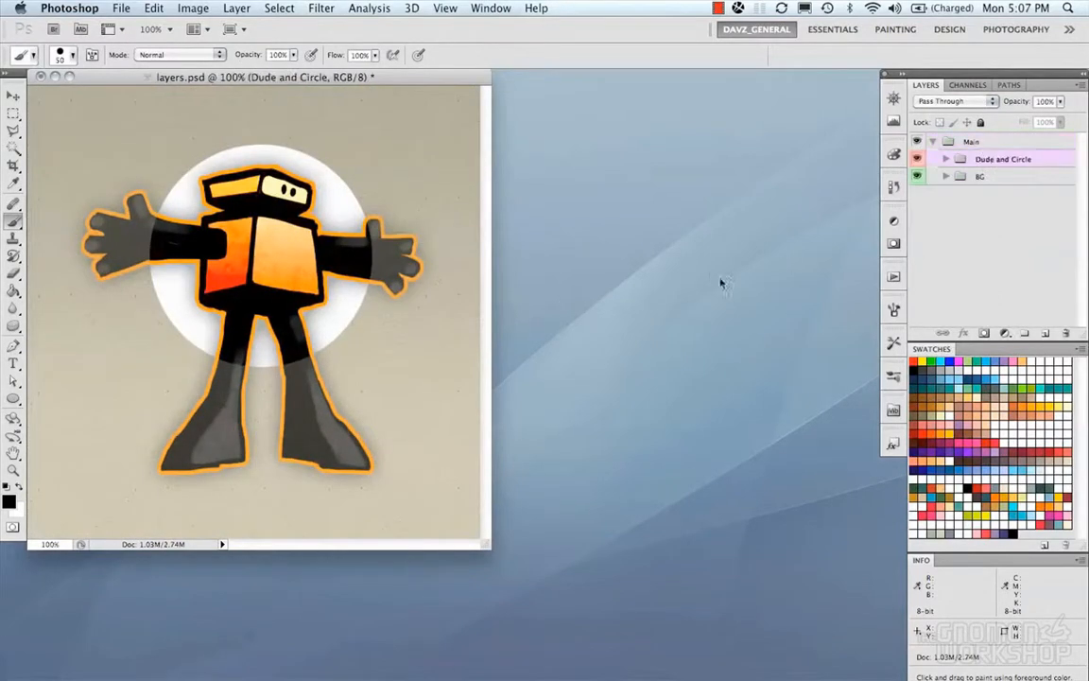
pyautogui.moveTo(311, 255); pyautogui.dragTo(228, 253)
pyautogui.press('super+z')
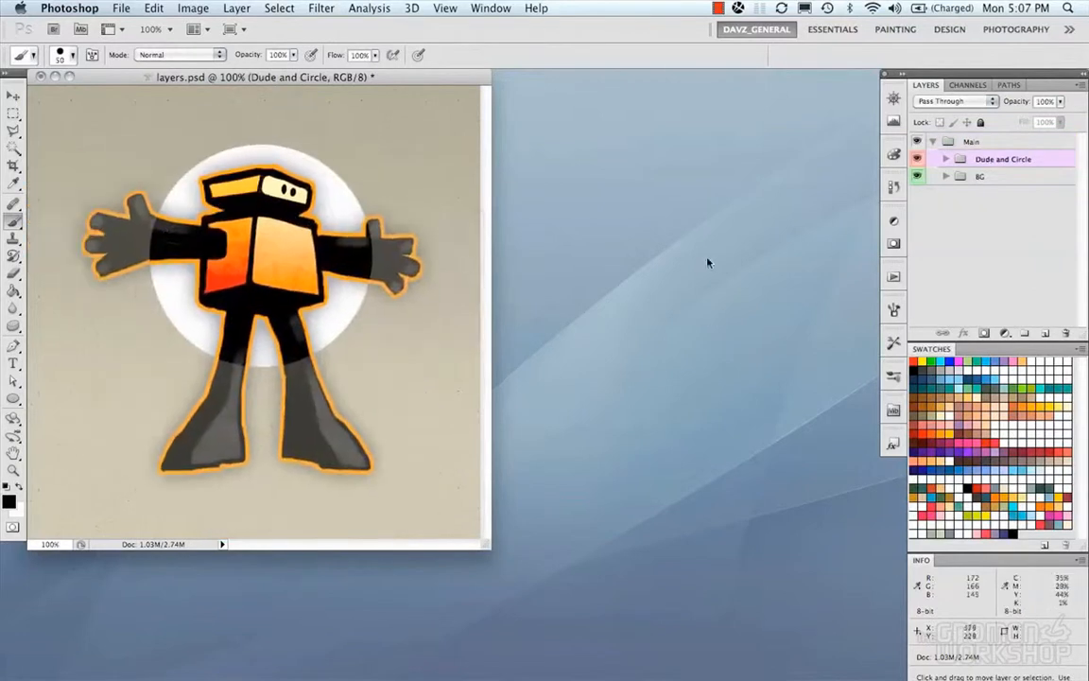
# Select the BG group and try moving it across the canvas
pyautogui.click(984, 194)
pyautogui.doubleClick(983, 178)
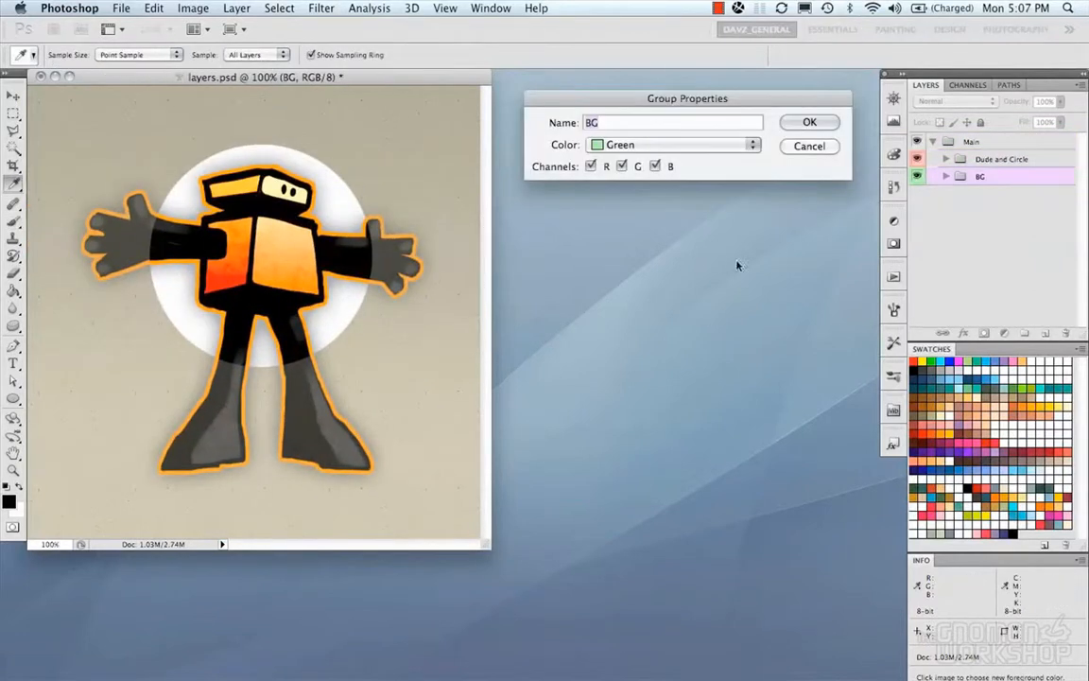
pyautogui.click(787, 149)
pyautogui.press('b')
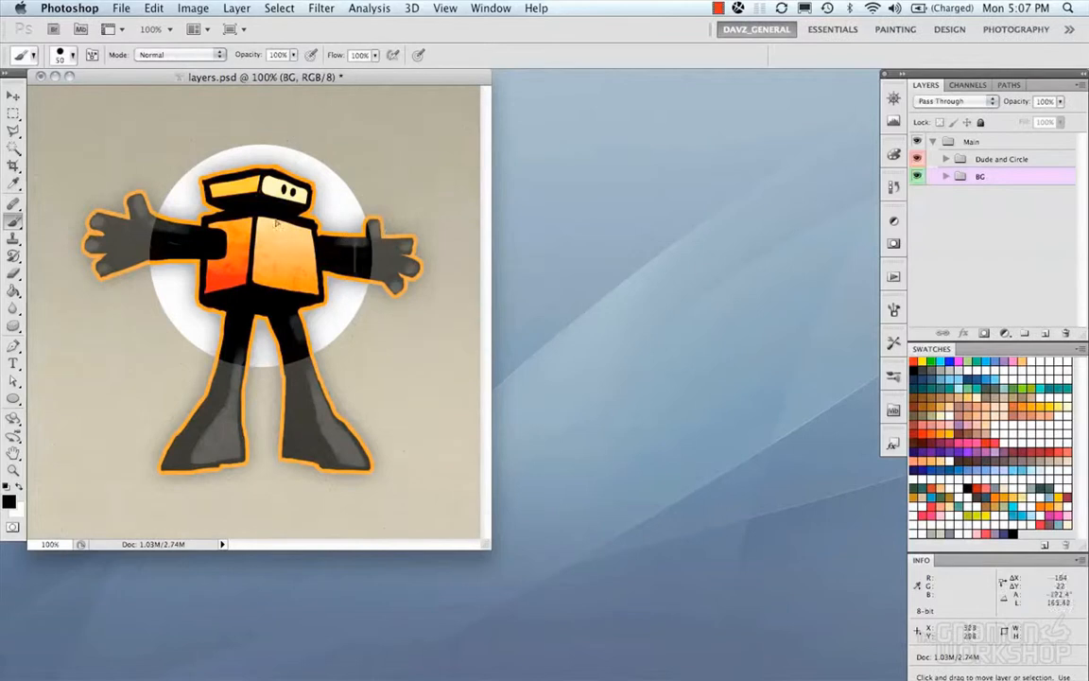
# Try moving the whole collapsed Main group across the canvas, and undo the move
pyautogui.click(996, 142)
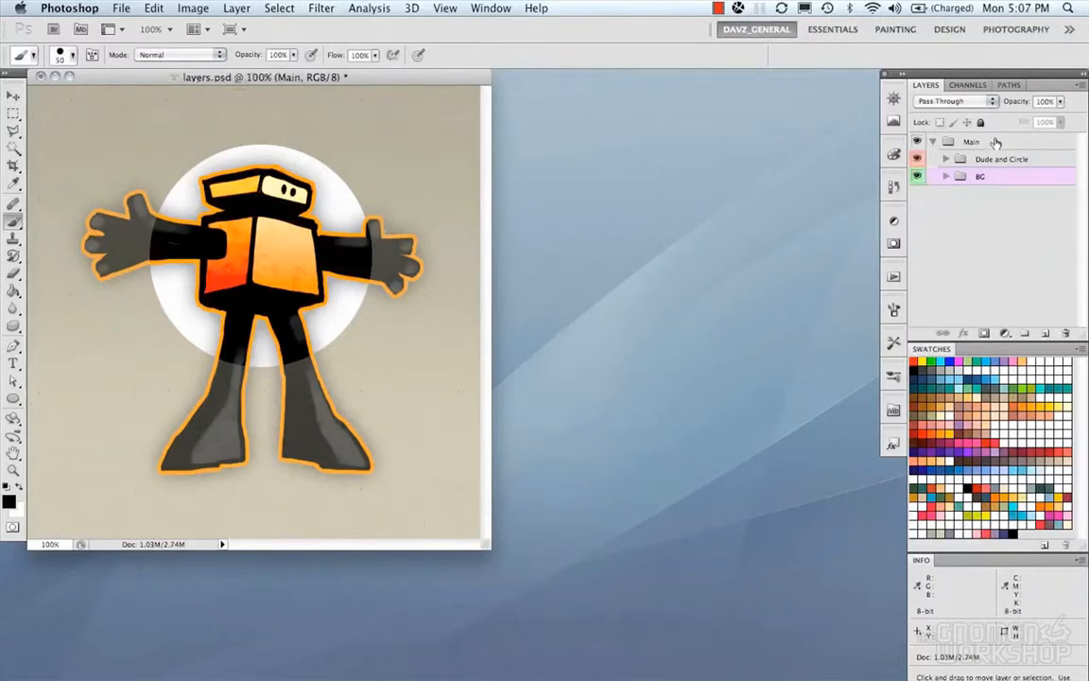
pyautogui.click(933, 141)
pyautogui.moveTo(343, 386); pyautogui.dragTo(396, 294)
pyautogui.press('super+z')
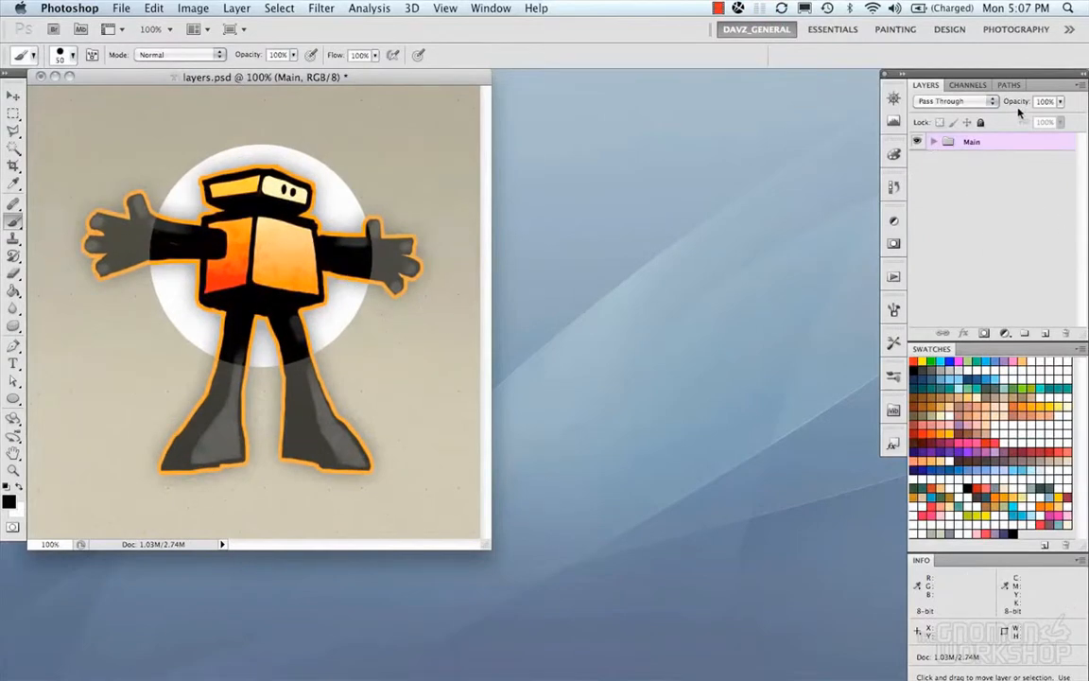
# Expand the nested groups and compare the layer commands available for the Main group, the DUDE layer and the Dude and Circle group
pyautogui.click(934, 142)
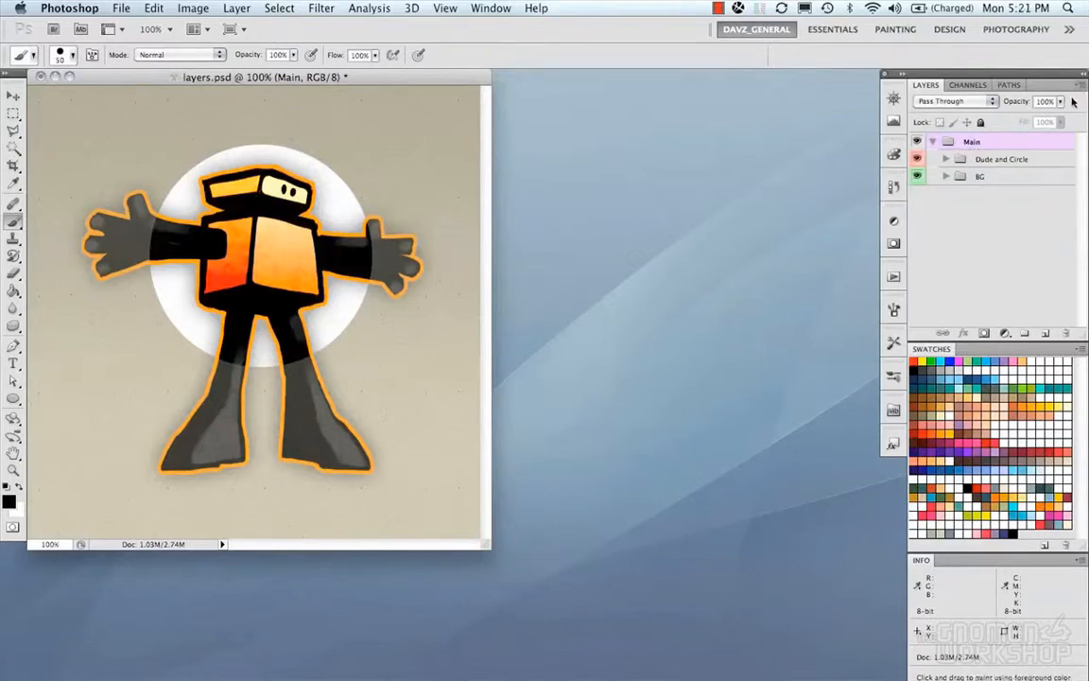
pyautogui.click(1080, 87)
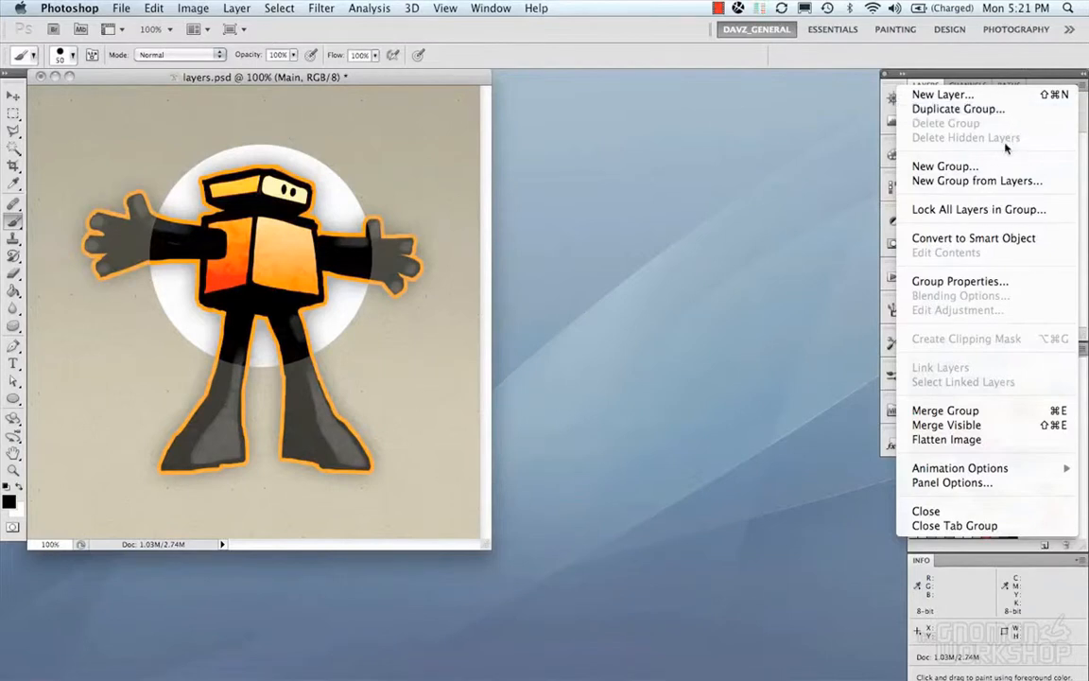
pyautogui.click(1035, 75)
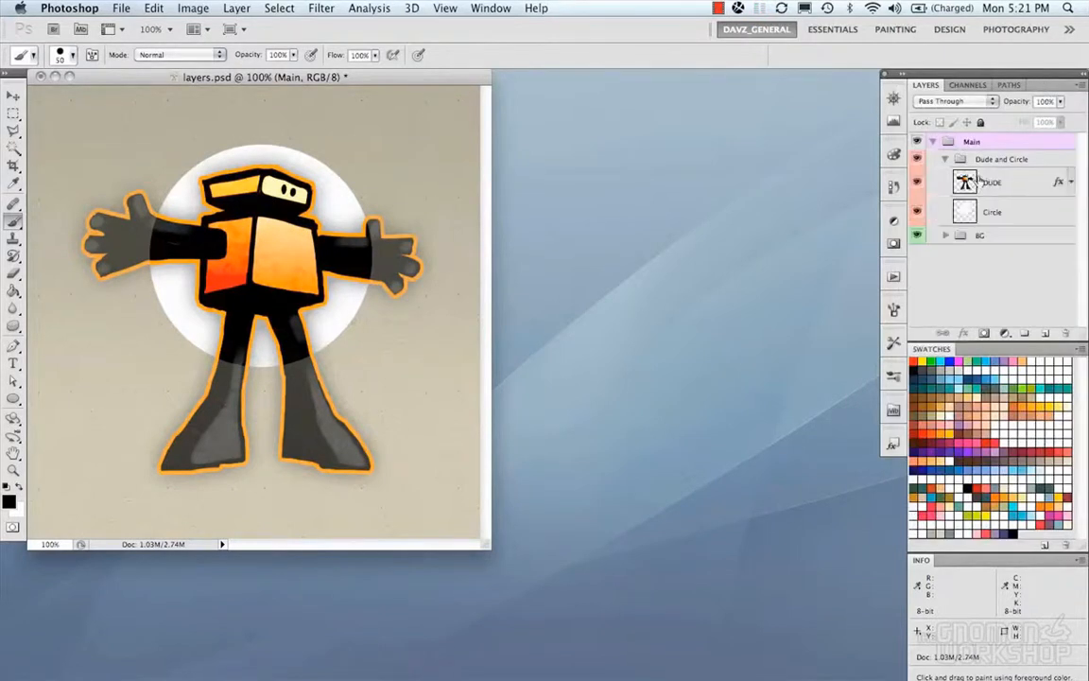
pyautogui.click(978, 182)
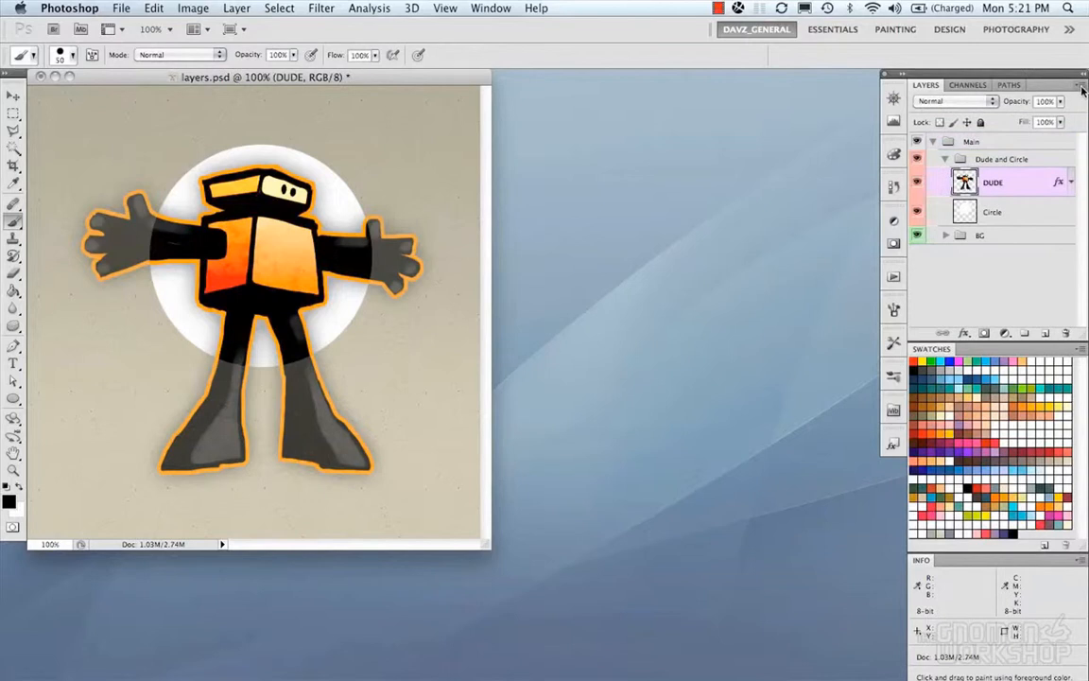
pyautogui.click(1081, 86)
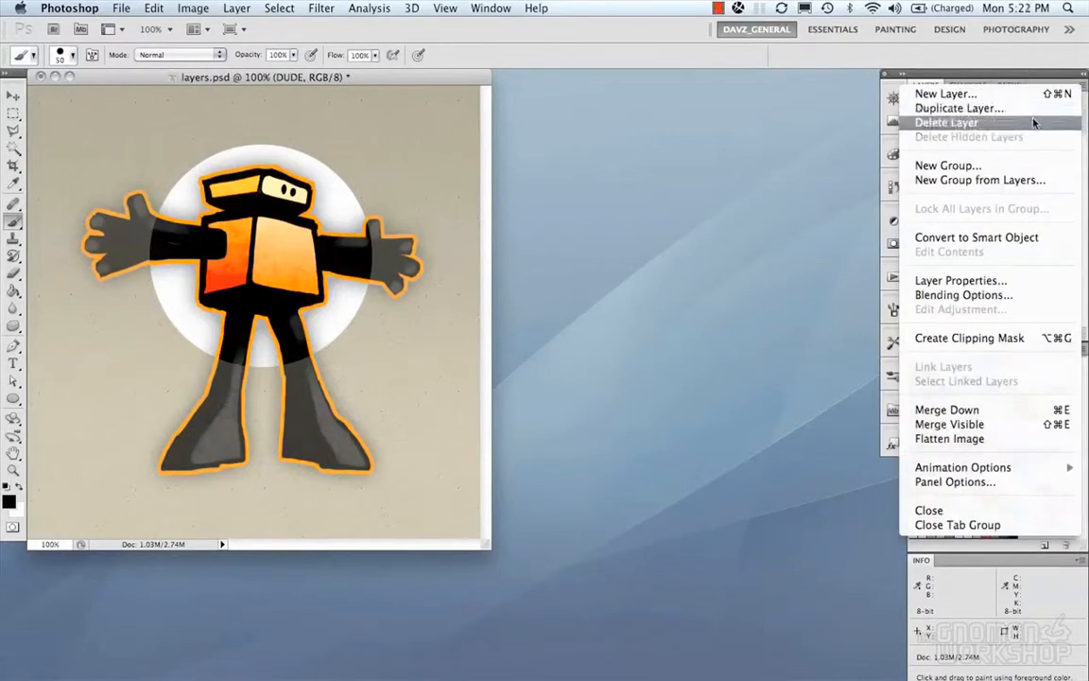
pyautogui.click(1041, 80)
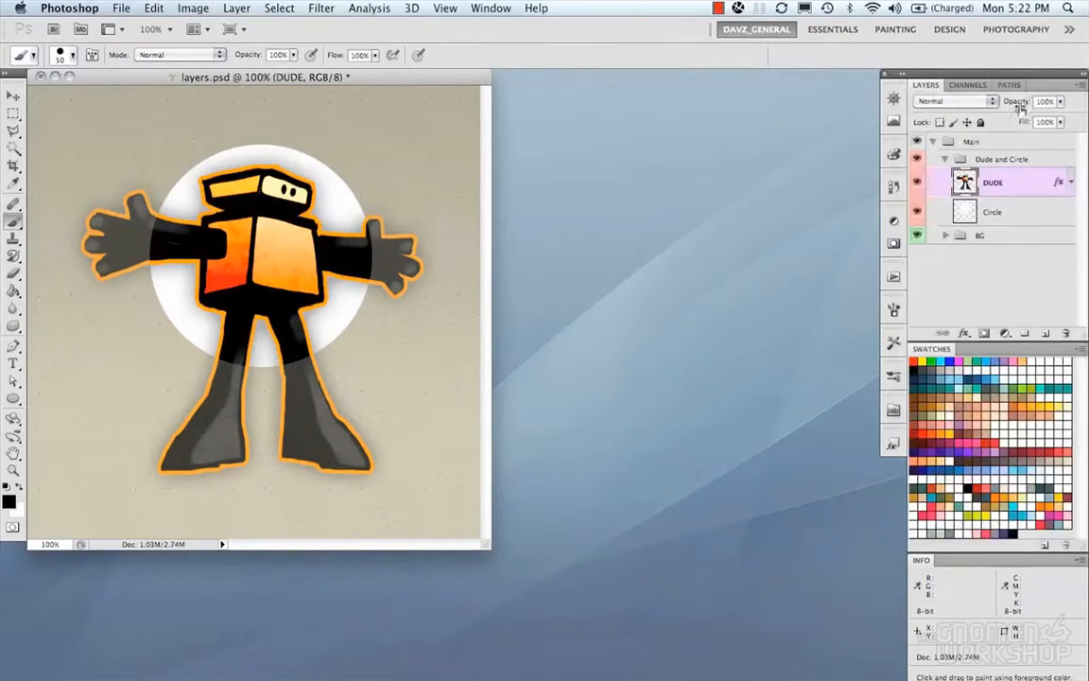
pyautogui.click(998, 159)
pyautogui.click(1080, 87)
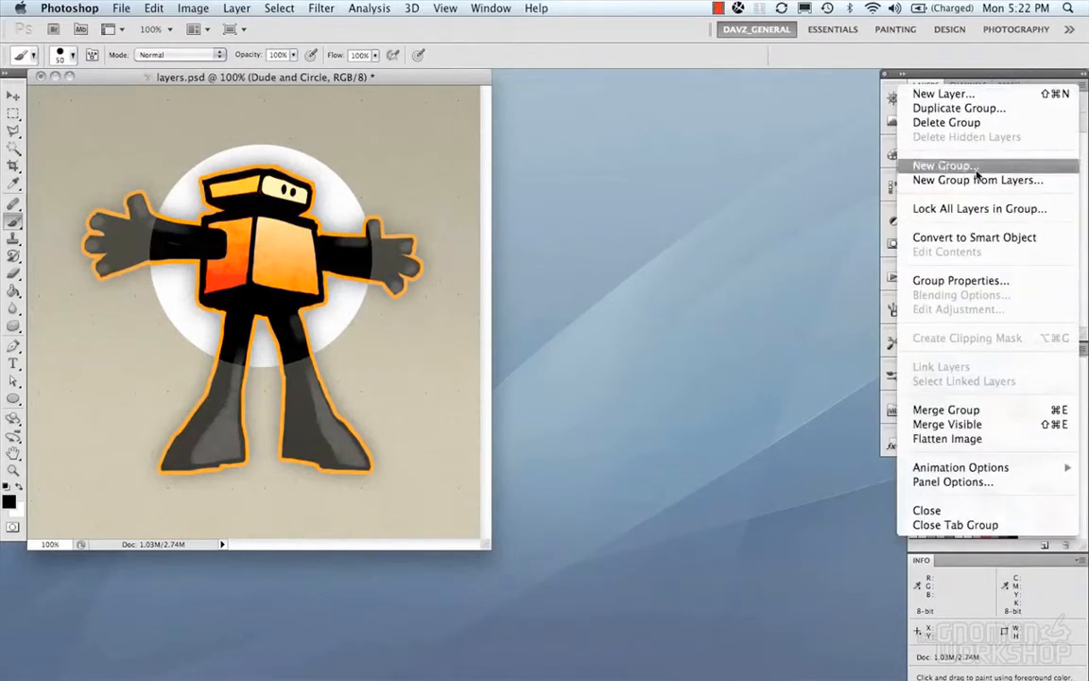
pyautogui.click(1012, 75)
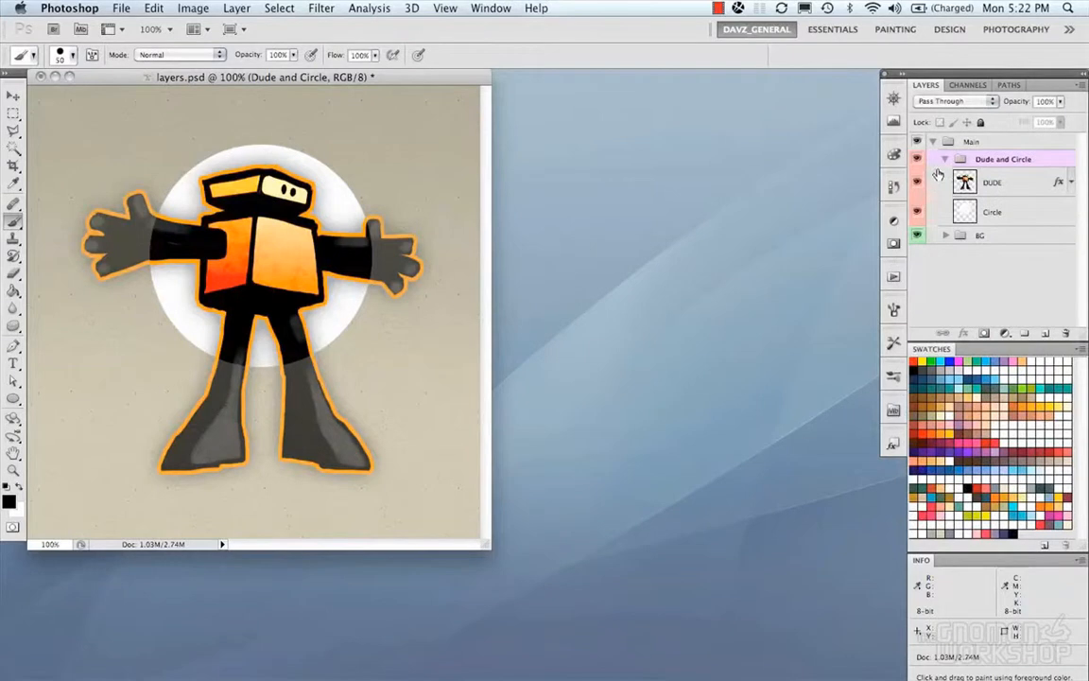
# Review the Lock All Layers in Group options for the Dude and Circle group, and close them without locking anything
pyautogui.click(1080, 84)
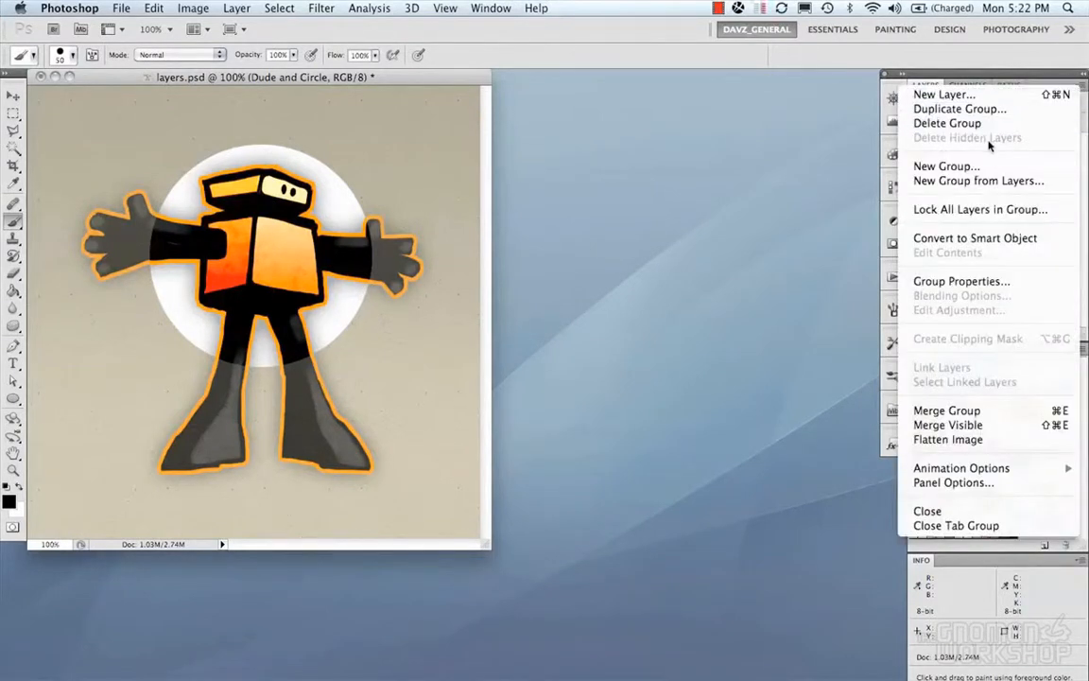
pyautogui.click(961, 210)
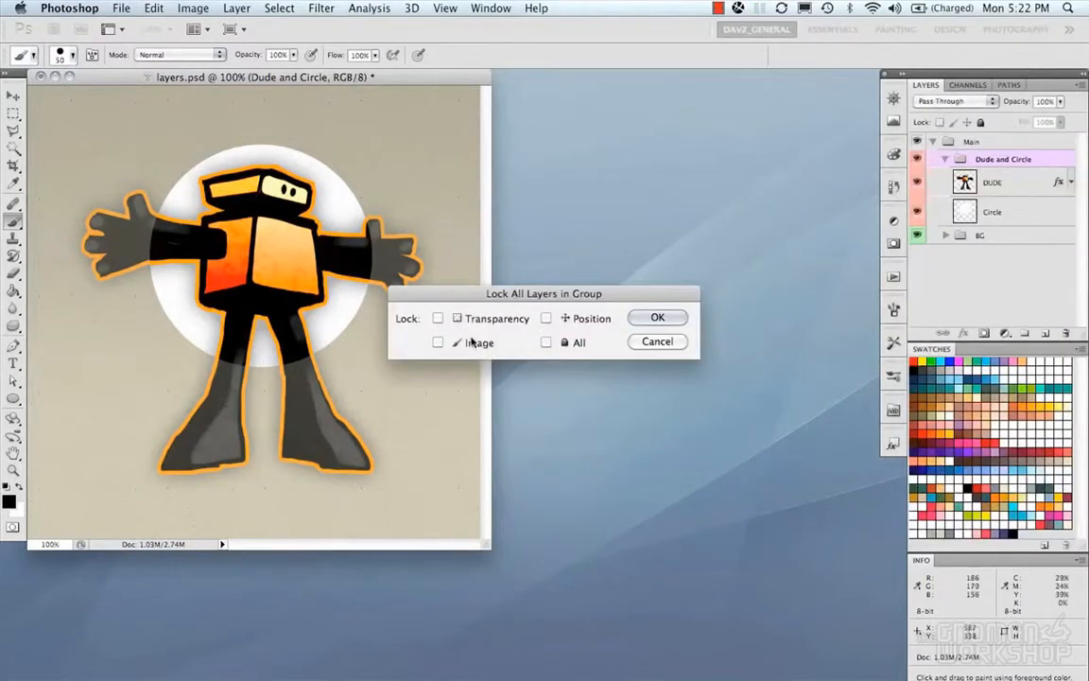
pyautogui.moveTo(531, 287); pyautogui.dragTo(674, 101)
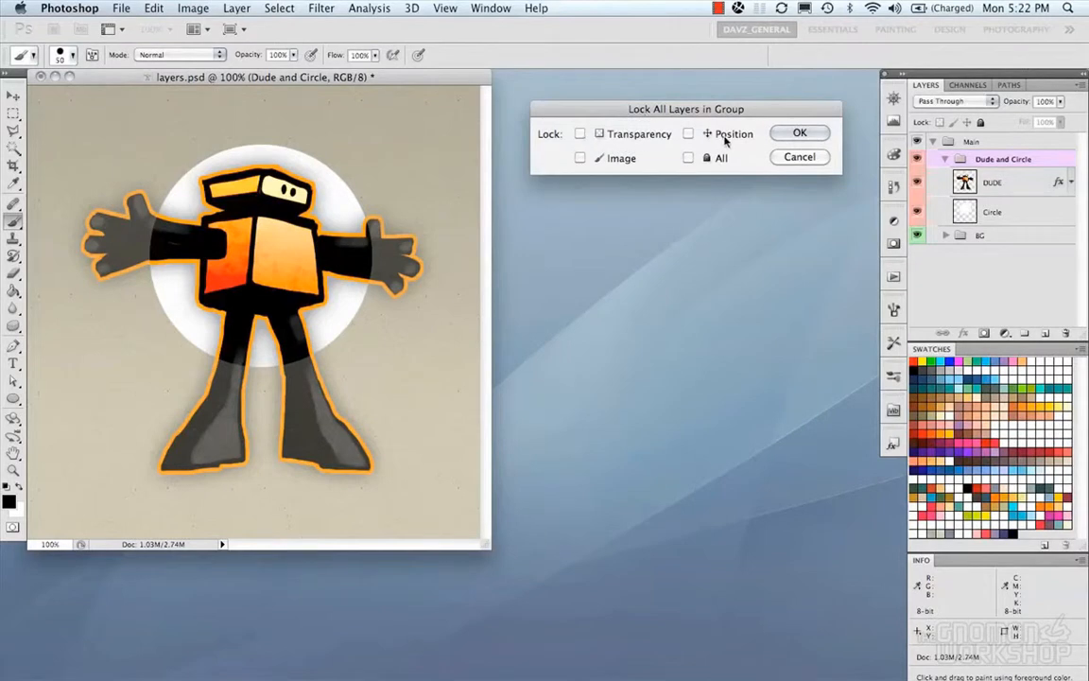
pyautogui.click(800, 157)
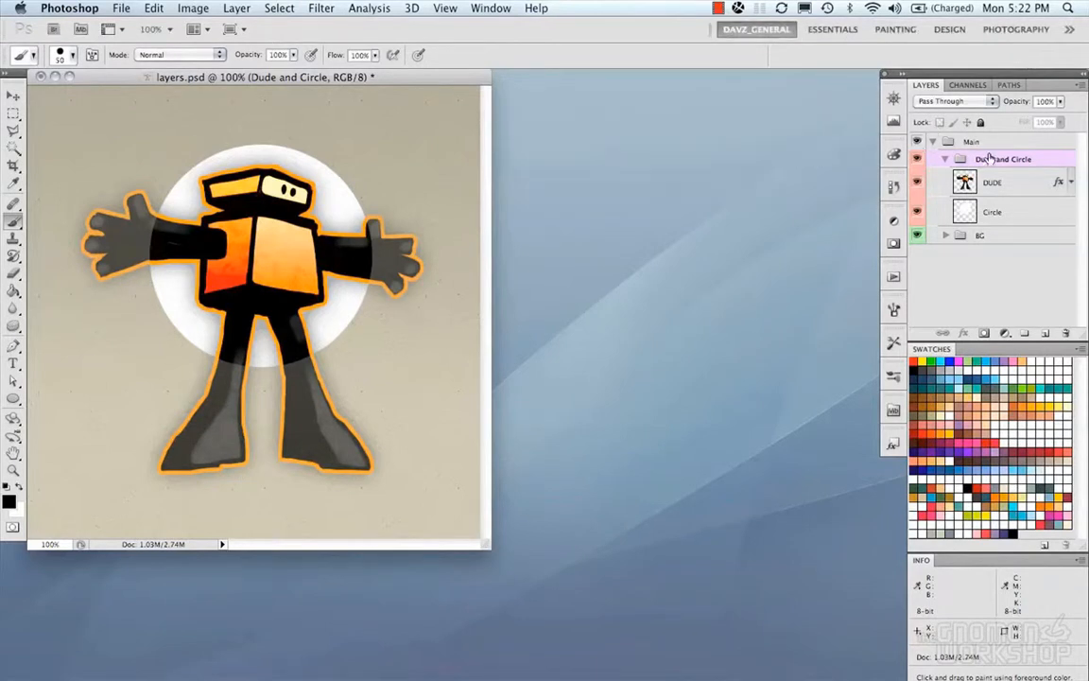
# Review the DUDE layer's Layer Properties and Blending Options without changing any setting
pyautogui.click(1079, 87)
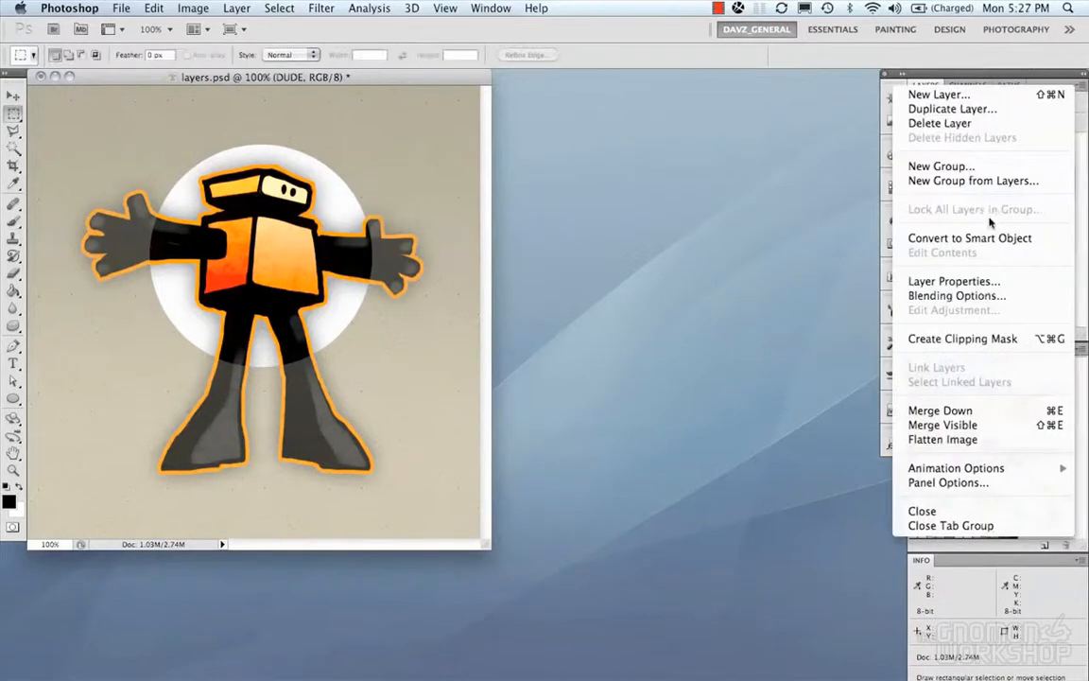
pyautogui.click(974, 282)
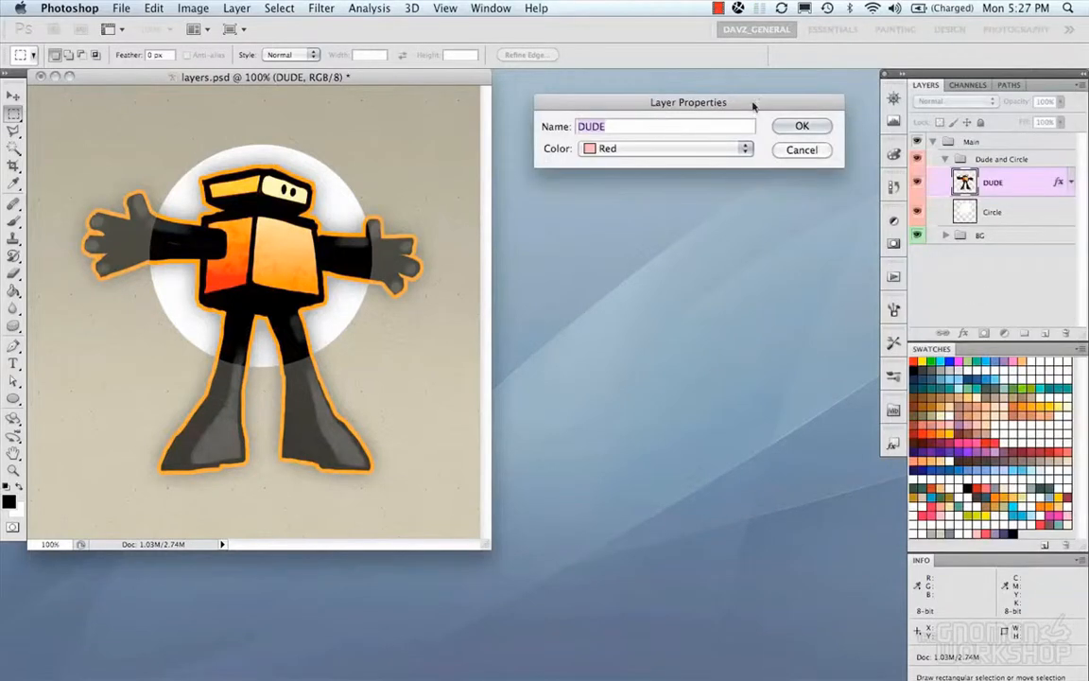
pyautogui.click(799, 127)
pyautogui.click(1080, 95)
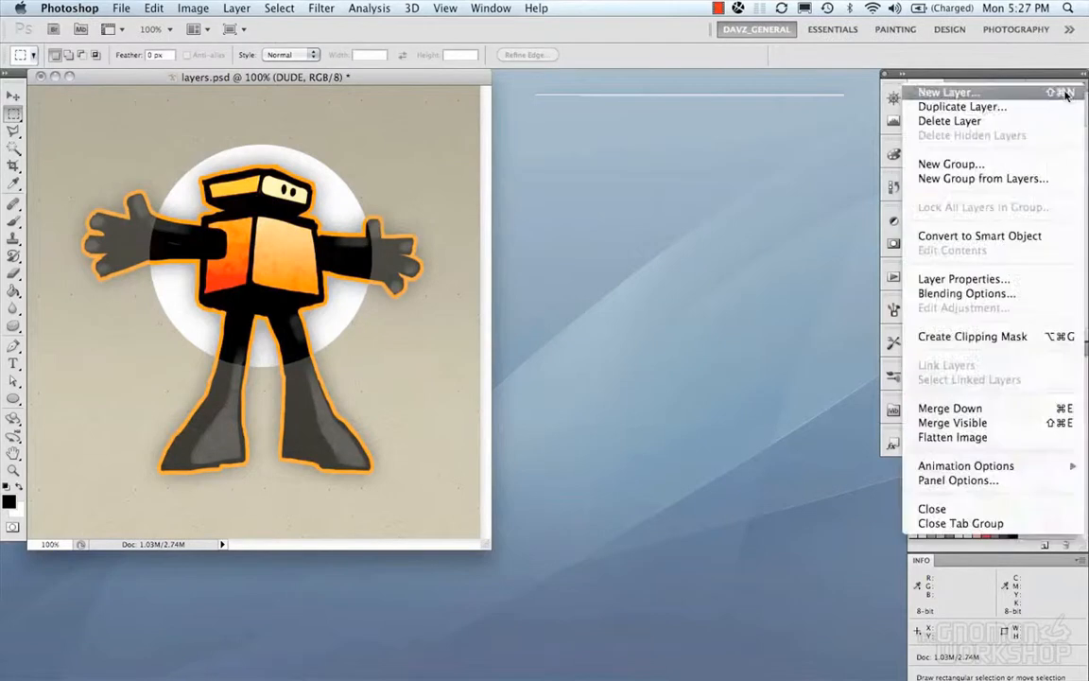
pyautogui.click(995, 295)
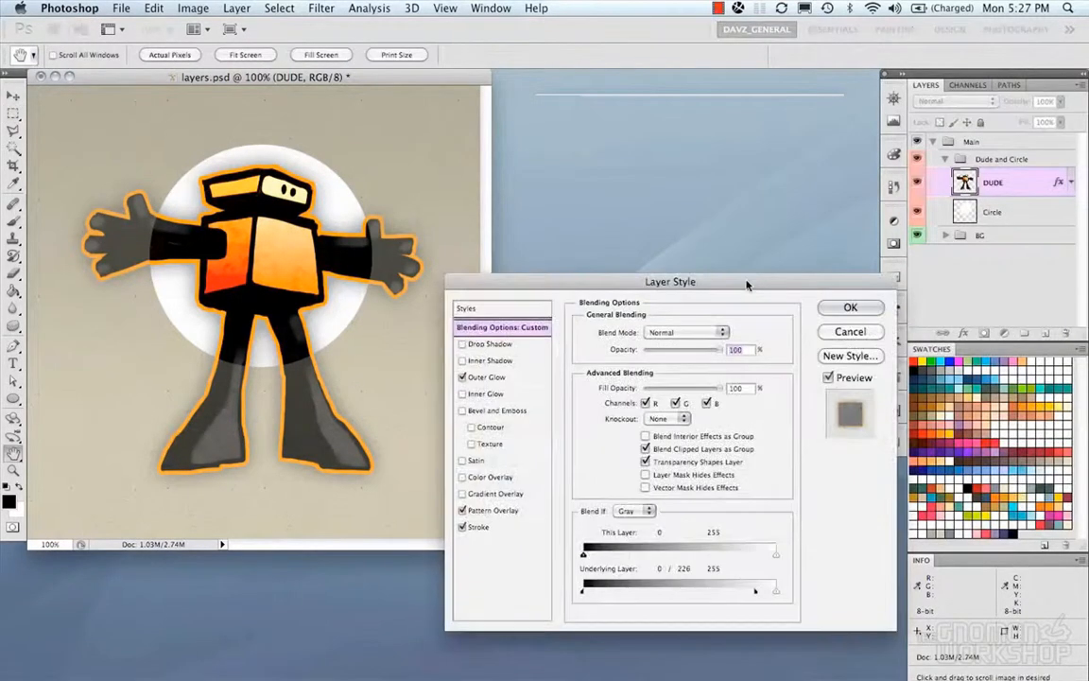
pyautogui.click(850, 308)
# Create a clipping mask that clips the DUDE layer to the Circle layer below it
pyautogui.click(1082, 89)
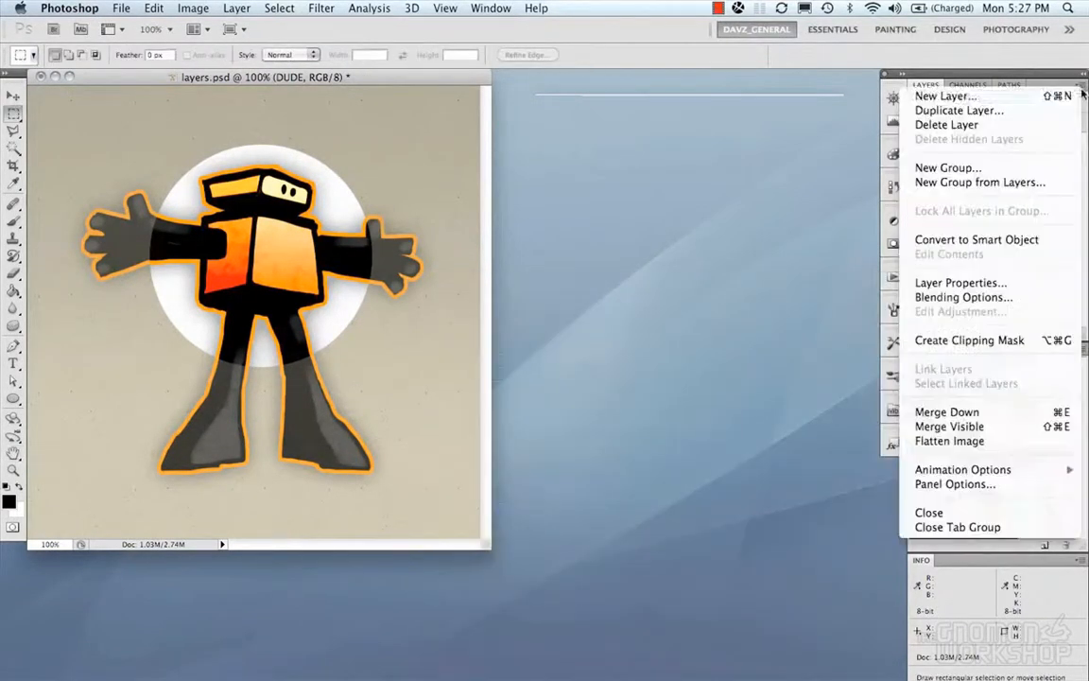
pyautogui.click(1018, 341)
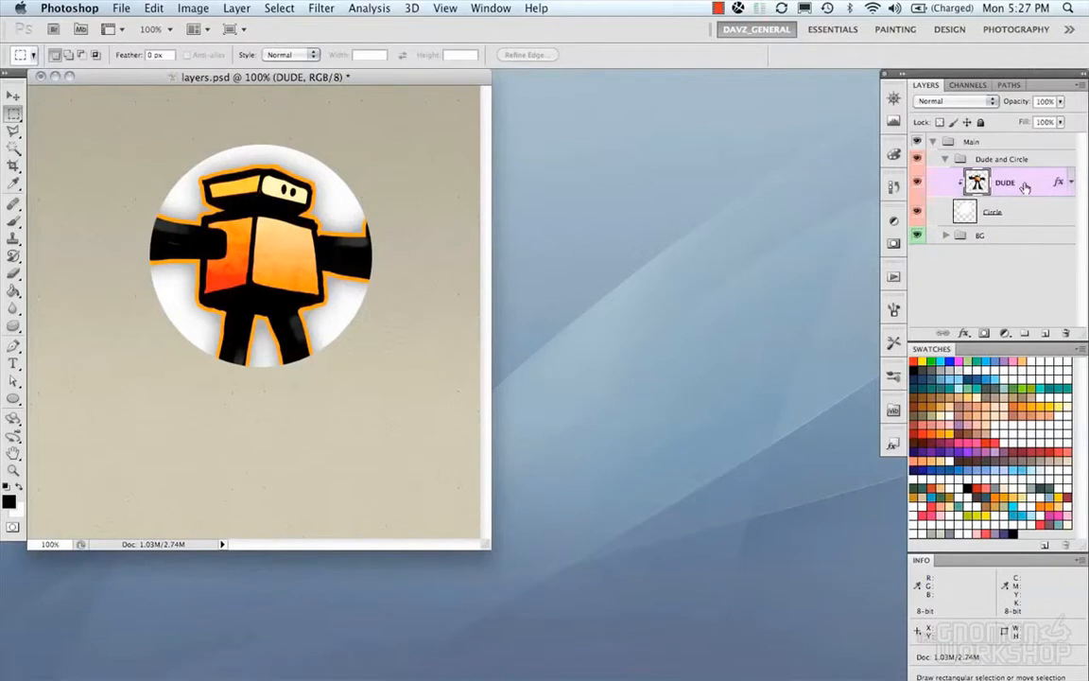
pyautogui.click(946, 212)
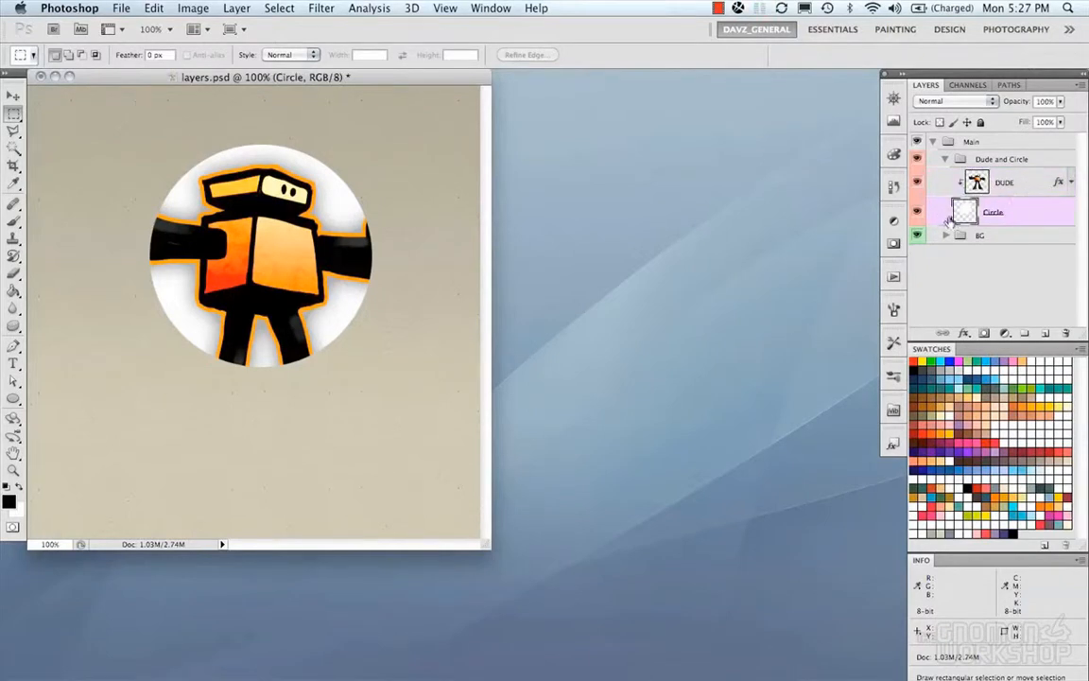
pyautogui.moveTo(267, 279); pyautogui.dragTo(248, 262)
# Release the DUDE layer's clipping mask
pyautogui.click(1008, 182)
pyautogui.rightClick(1014, 182)
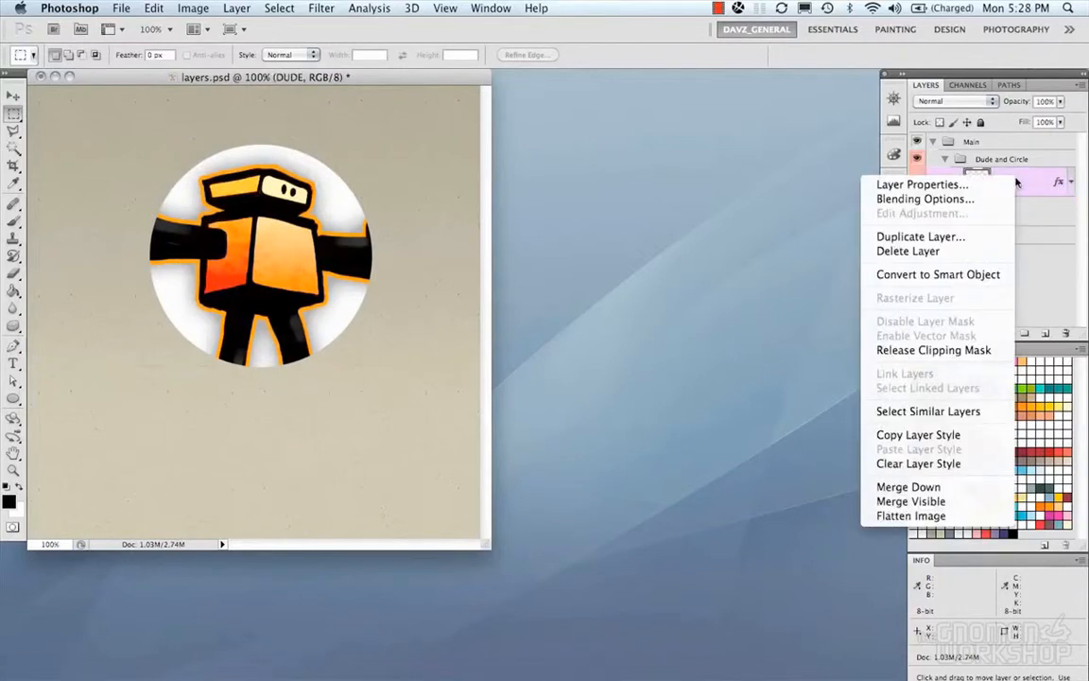
pyautogui.click(946, 352)
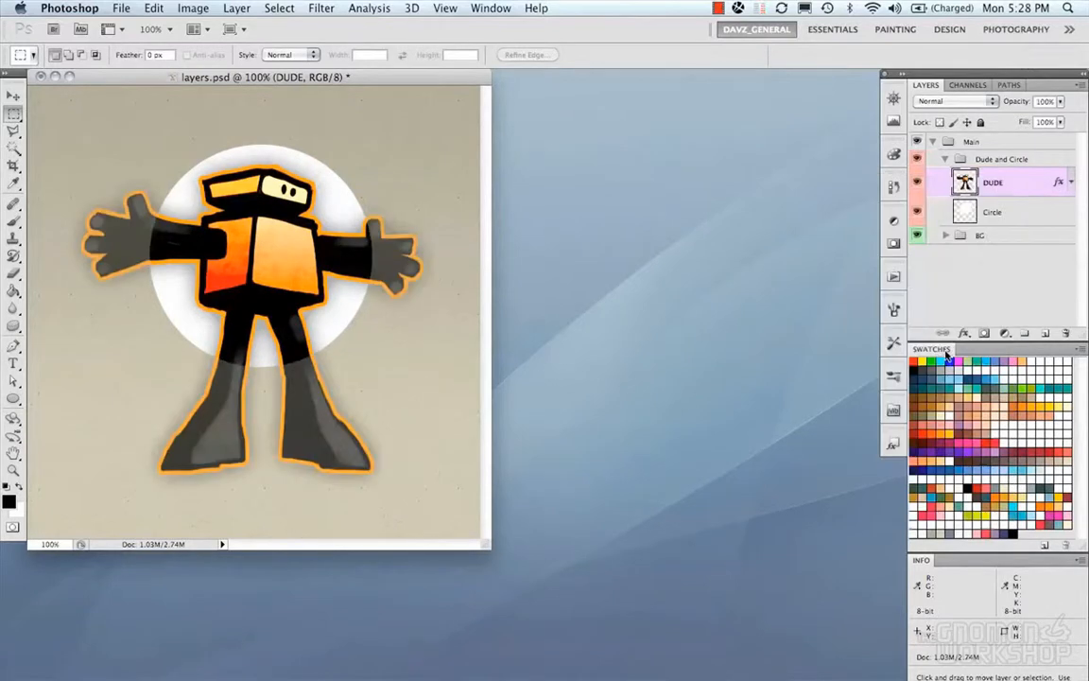
# Try merging the DUDE layer down into the Circle layer, and undo the merge
pyautogui.click(1082, 88)
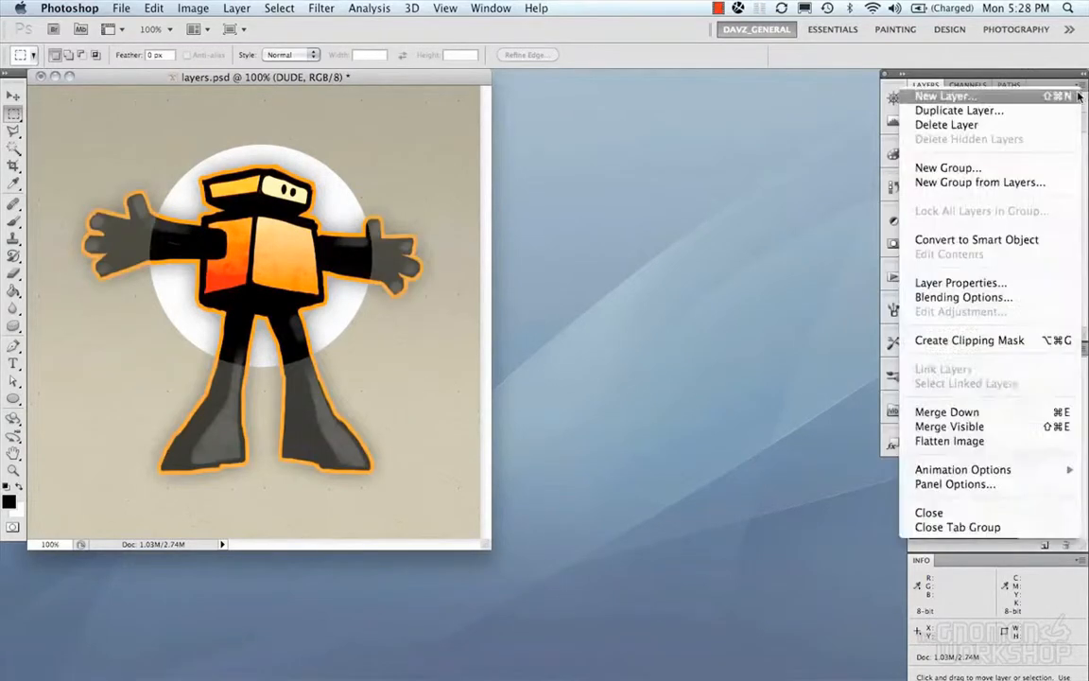
pyautogui.click(1001, 411)
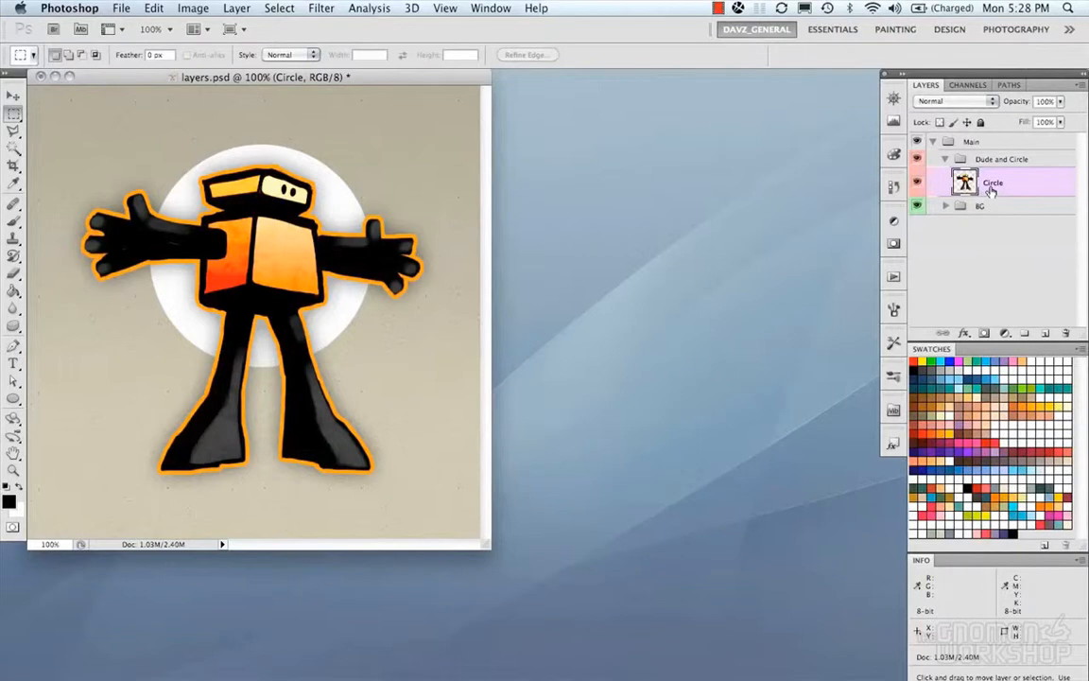
pyautogui.press('super+z')
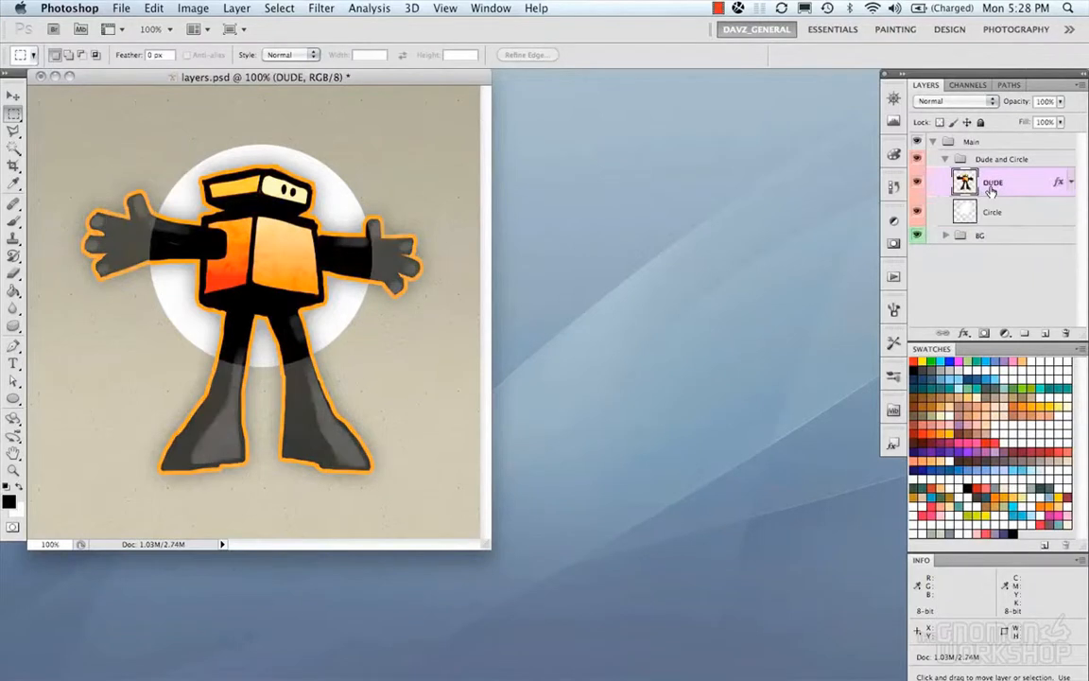
# Try merging all visible layers into one with Merge Visible, and undo the merge
pyautogui.click(1080, 88)
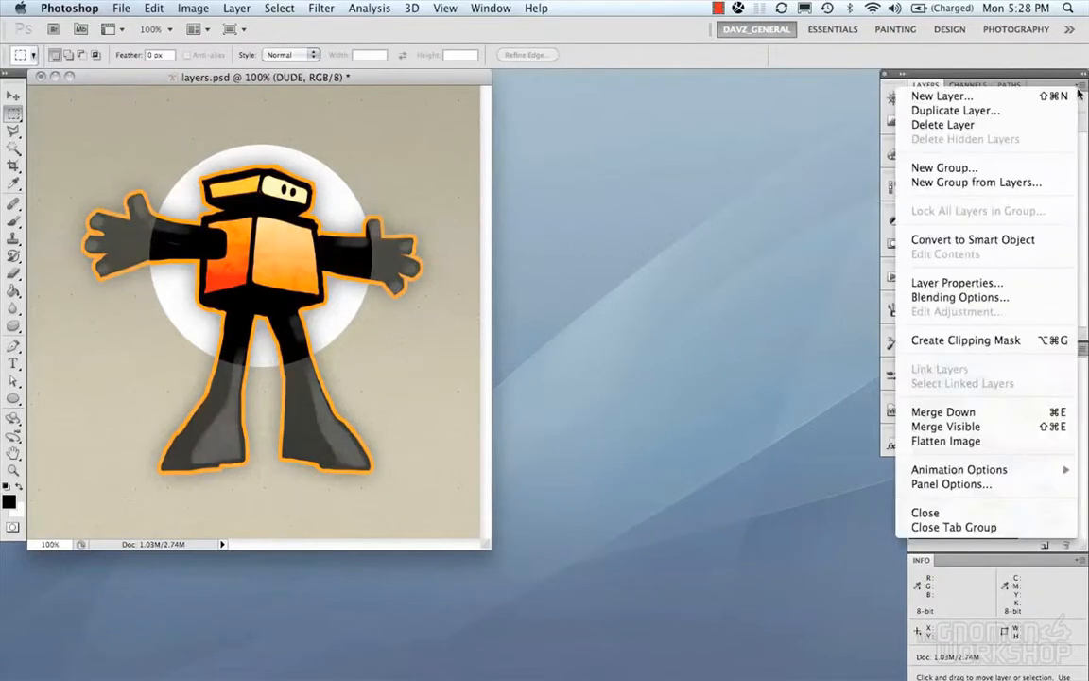
pyautogui.click(977, 427)
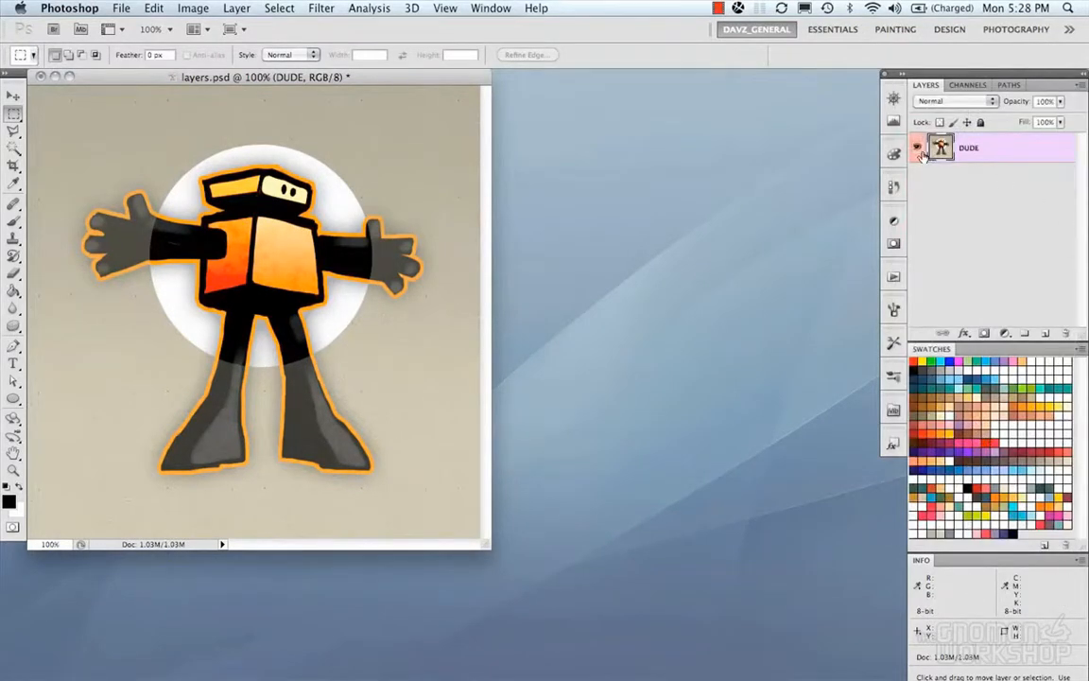
pyautogui.press('super+z')
# Try flattening the image into a single background layer, and undo the flattening
pyautogui.click(1079, 84)
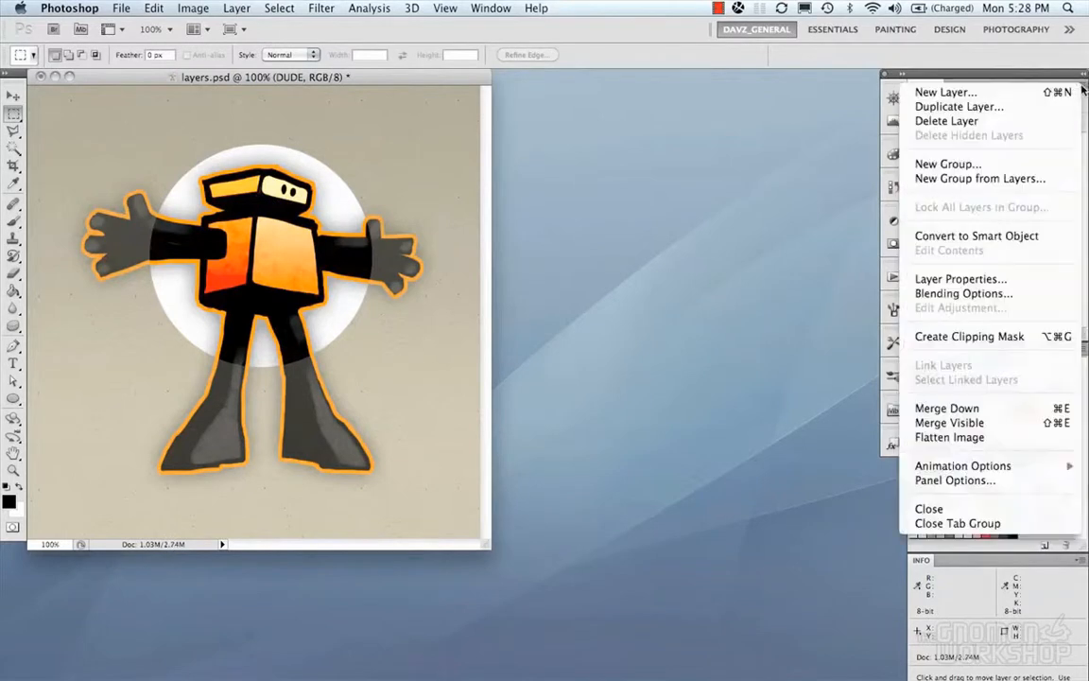
pyautogui.click(986, 441)
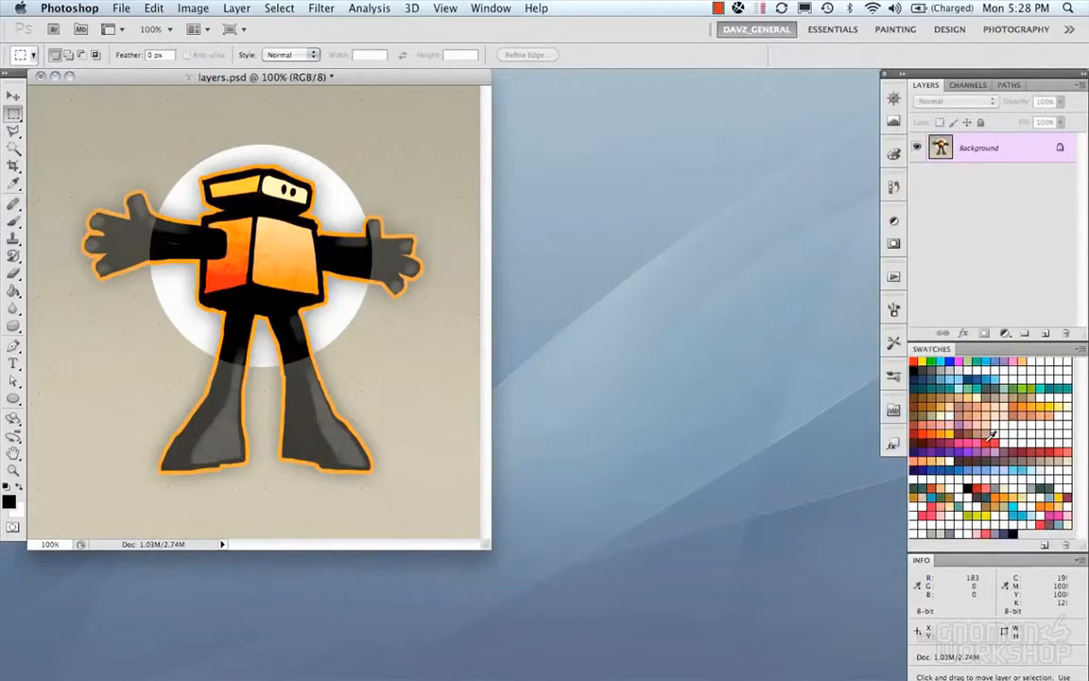
pyautogui.press('super+z')
# Set the layer thumbnail contents to Layer Bounds, and trace the dude's extents with a rectangular selection before deselecting it
pyautogui.click(1080, 85)
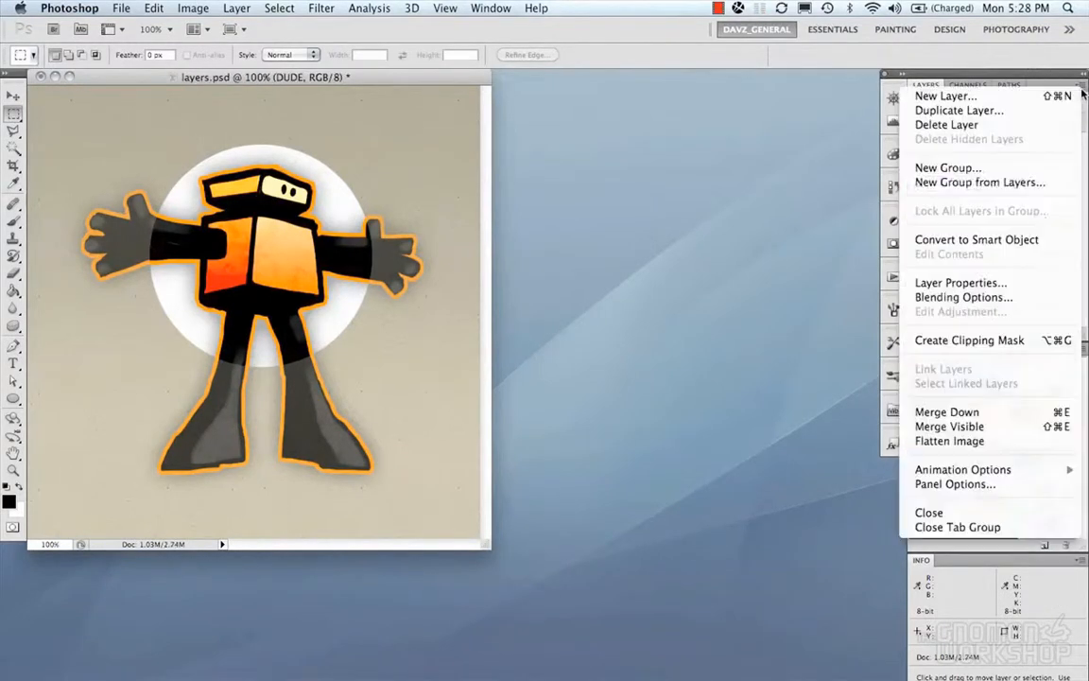
pyautogui.moveTo(1006, 469)
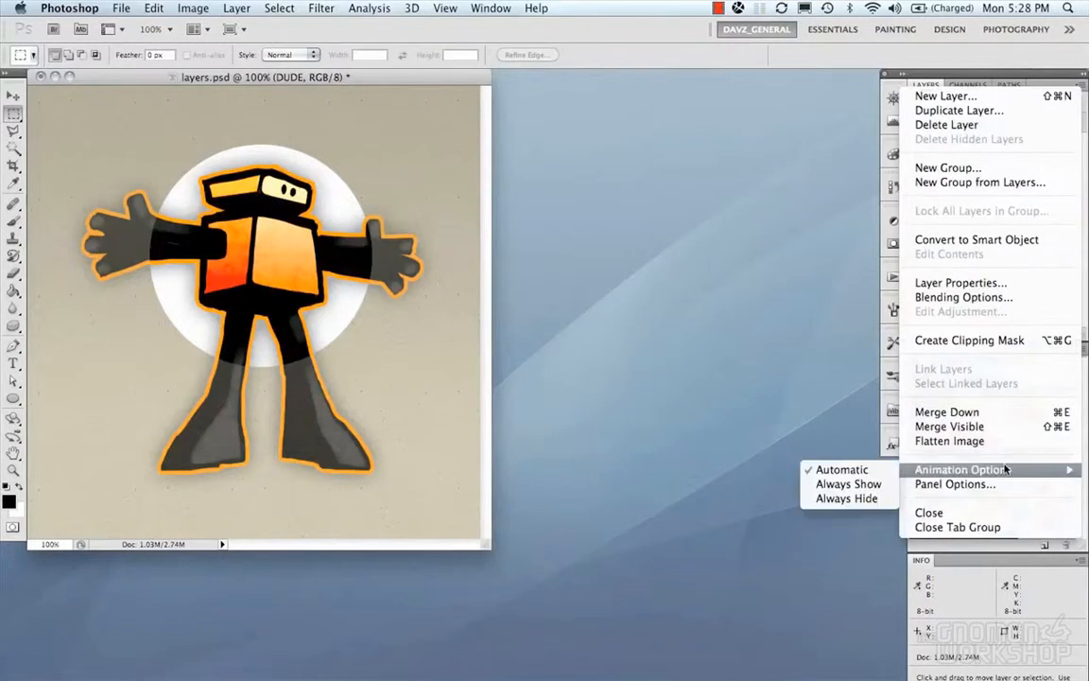
pyautogui.click(955, 485)
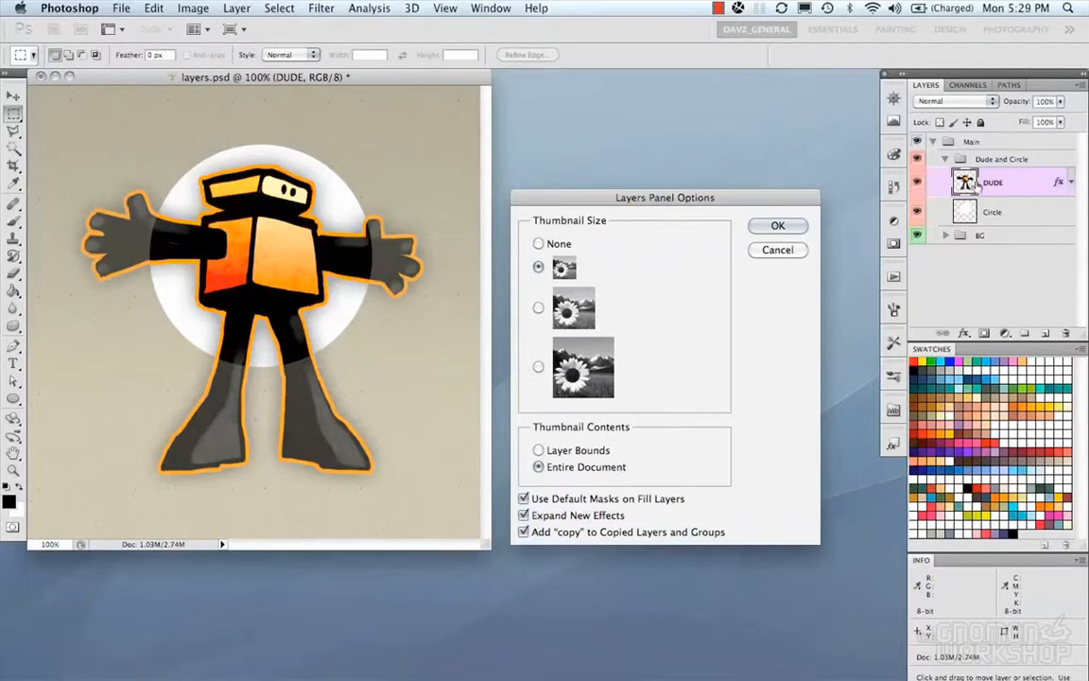
pyautogui.click(552, 456)
pyautogui.click(771, 227)
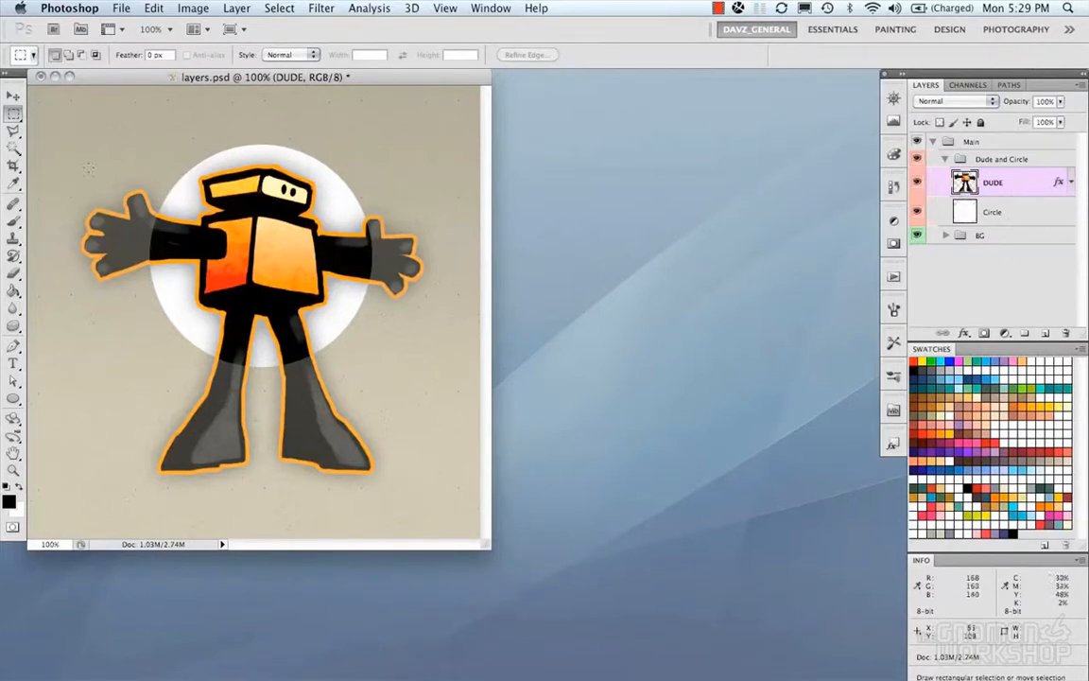
pyautogui.moveTo(76, 160); pyautogui.dragTo(425, 482)
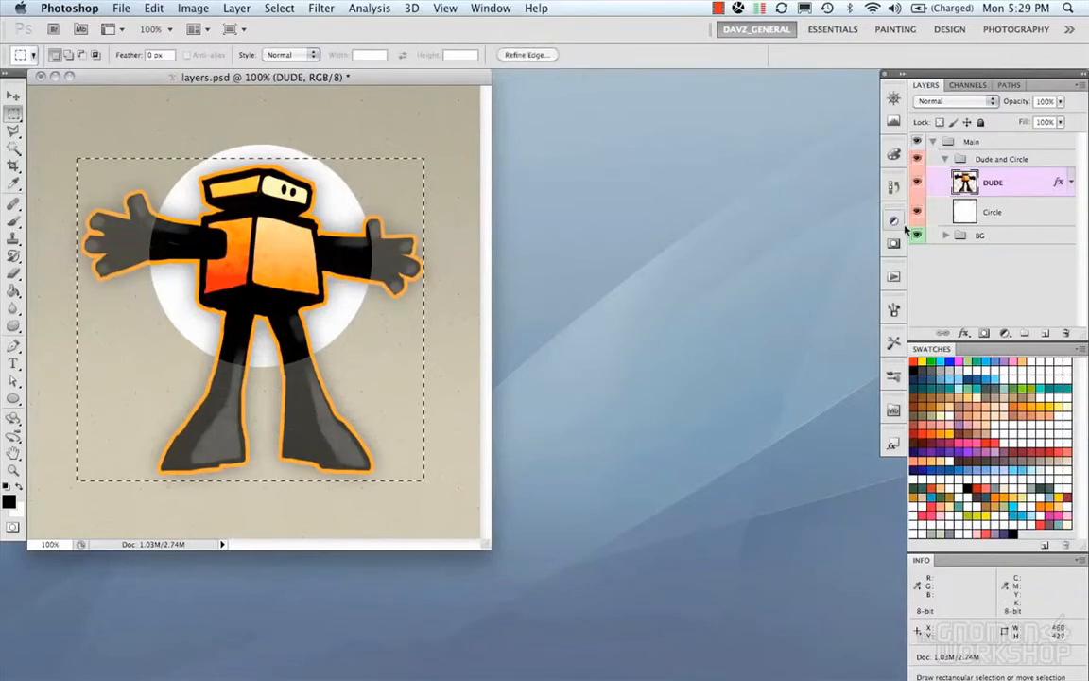
pyautogui.press('super+d')
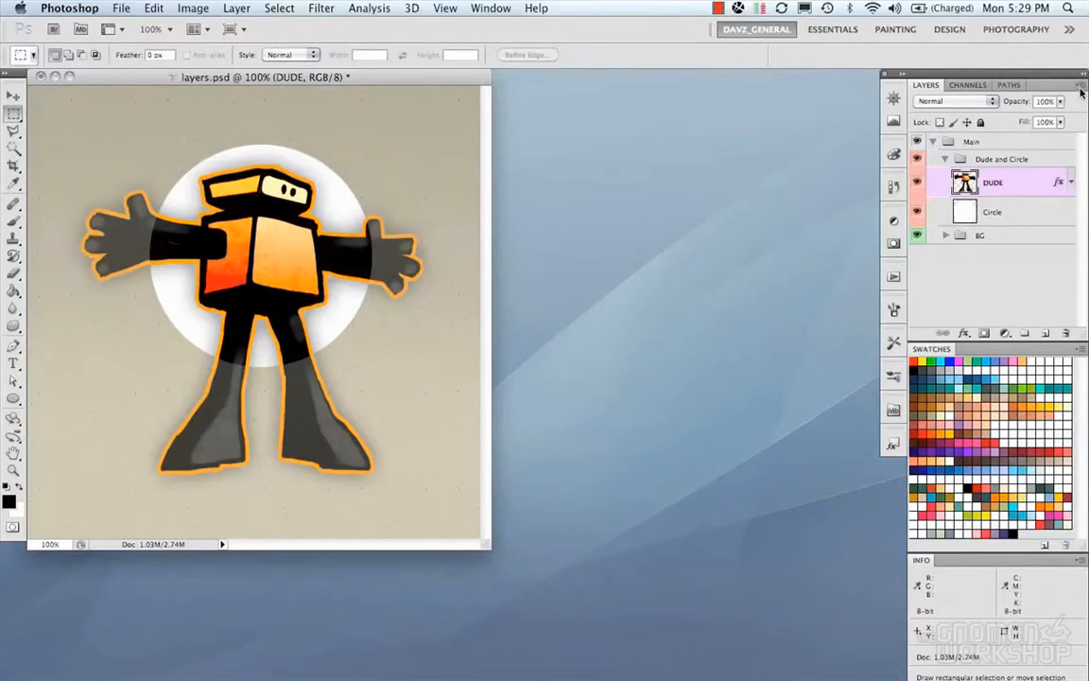
# Set the Layers panel's thumbnail contents back to Entire Document
pyautogui.click(1079, 84)
pyautogui.click(968, 484)
pyautogui.click(556, 466)
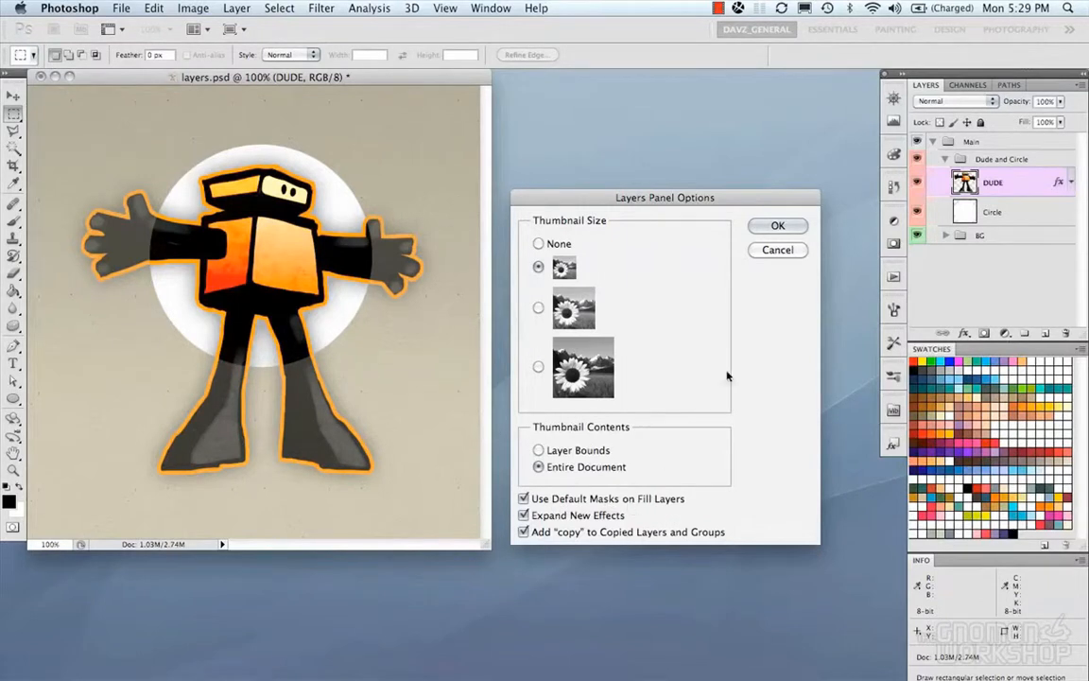
pyautogui.click(775, 226)
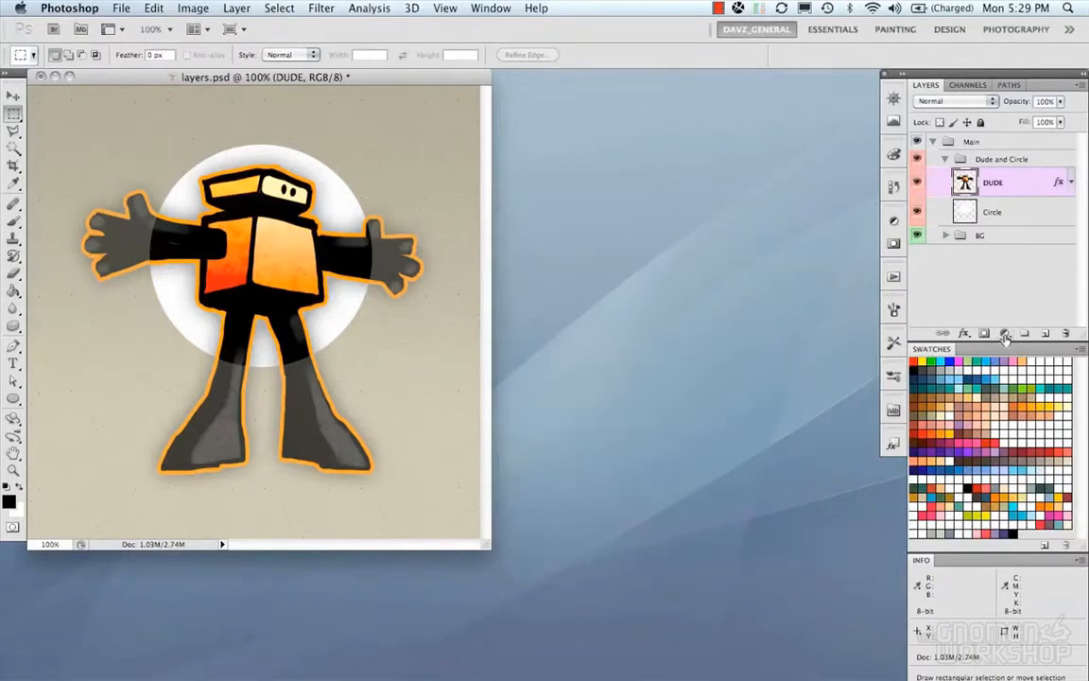
# Add a linear 90° gradient fill layer above the DUDE layer, and delete it
pyautogui.click(1005, 332)
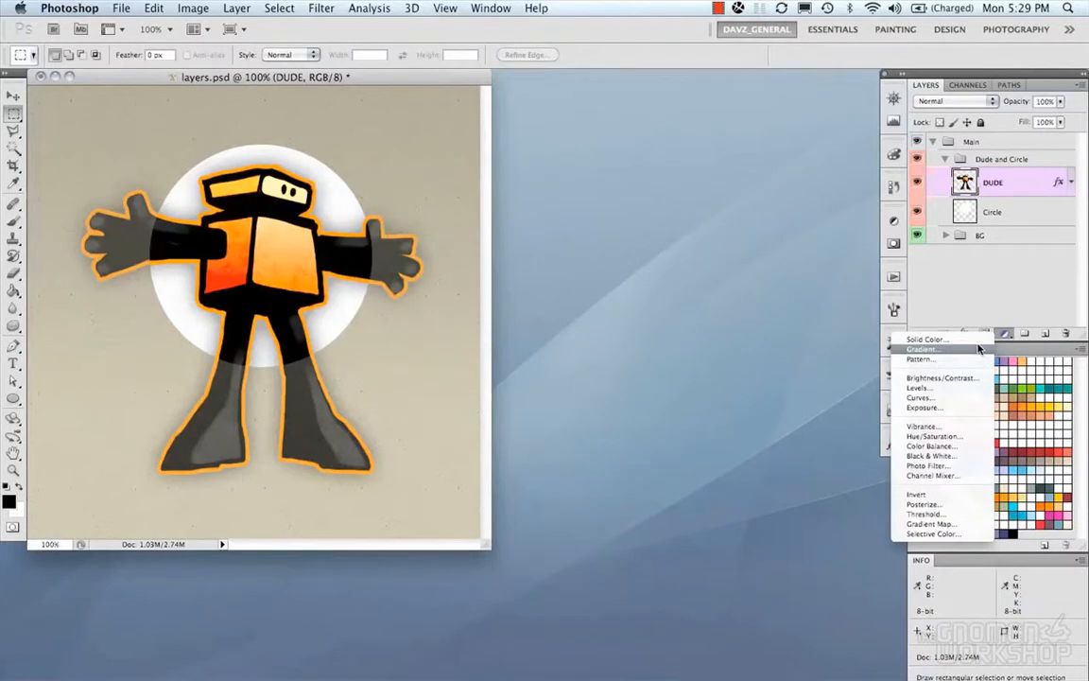
pyautogui.click(978, 349)
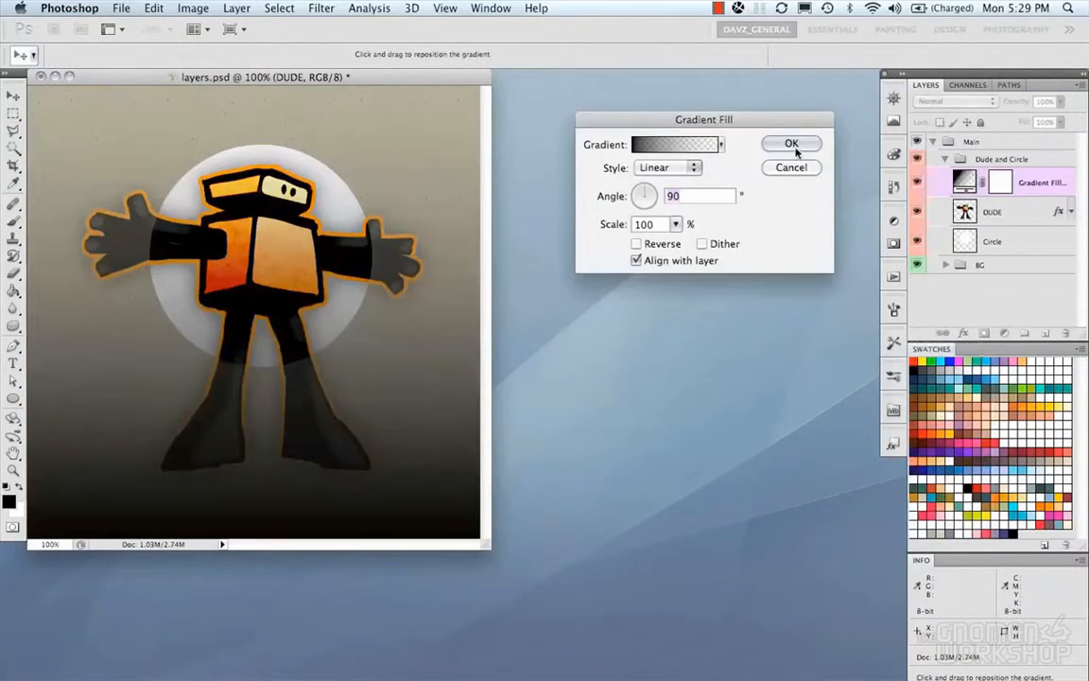
pyautogui.click(790, 141)
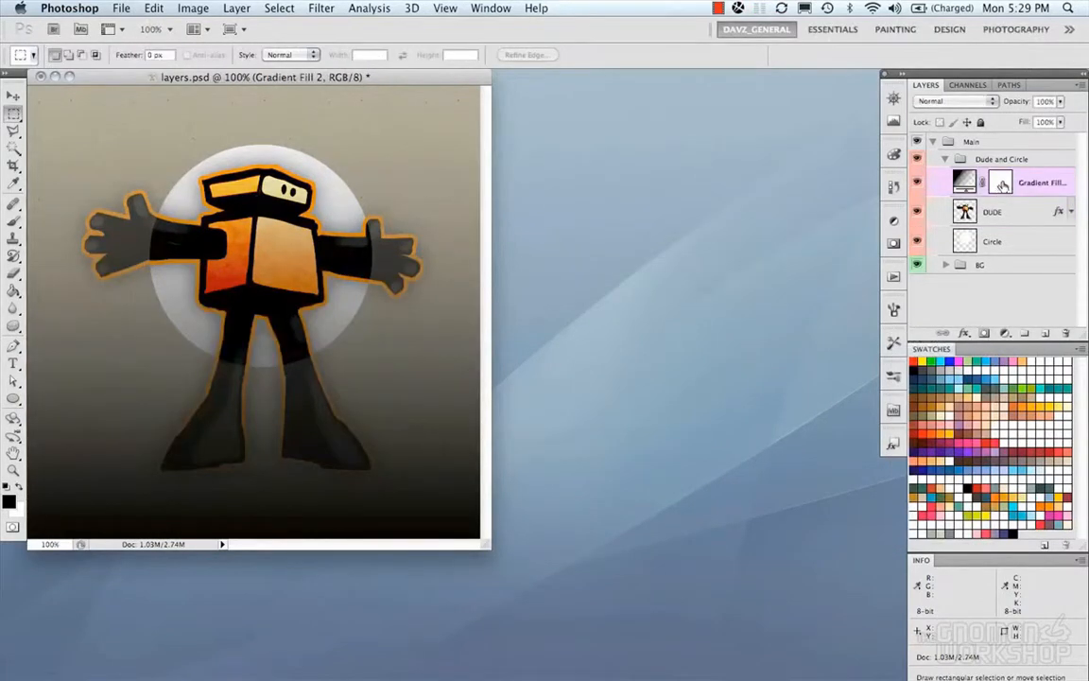
pyautogui.press('Delete')
# Turn off Use Default Masks on Fill Layers in the Layers panel options
pyautogui.click(1079, 84)
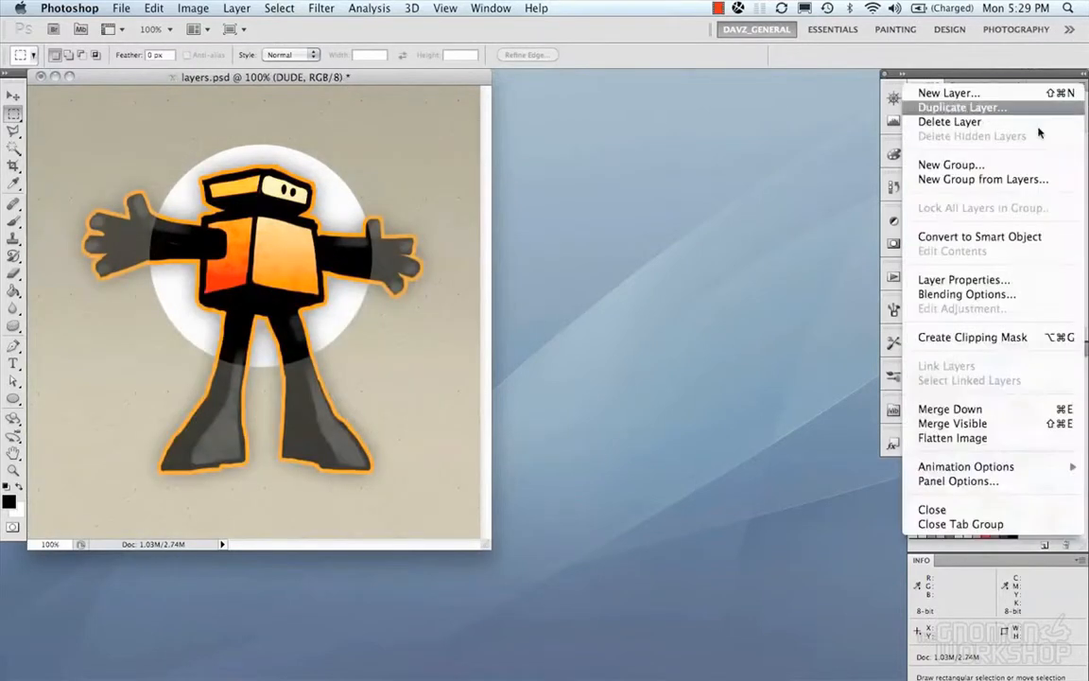
pyautogui.click(957, 482)
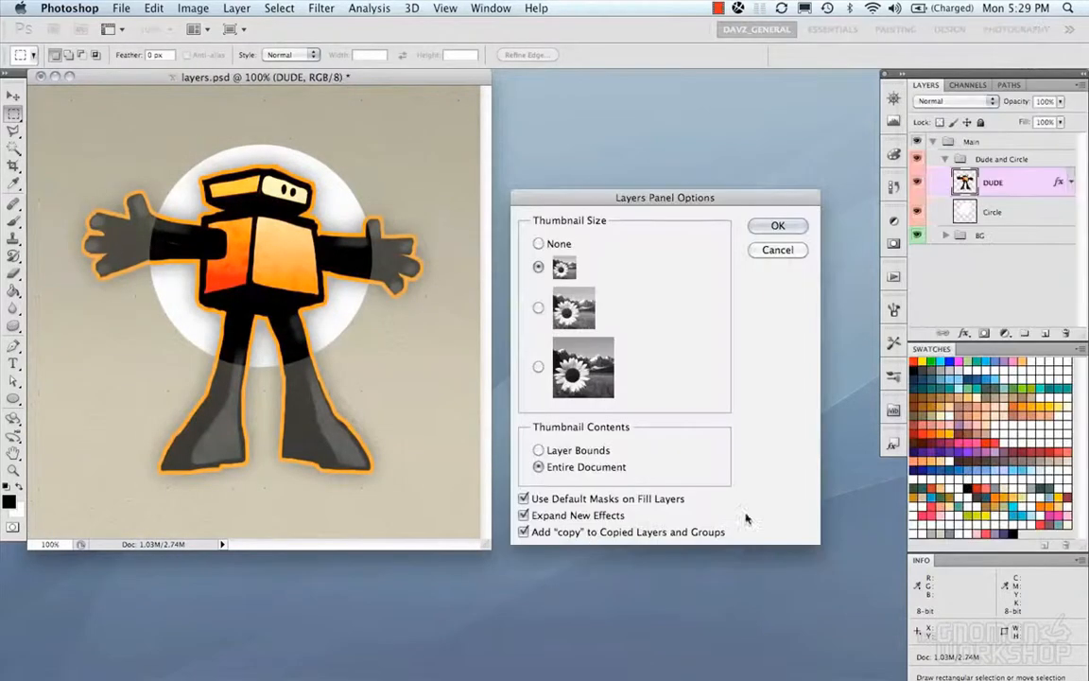
pyautogui.click(777, 226)
# Try adding a black solid color fill layer above the DUDE layer, and cancel it
pyautogui.click(1004, 333)
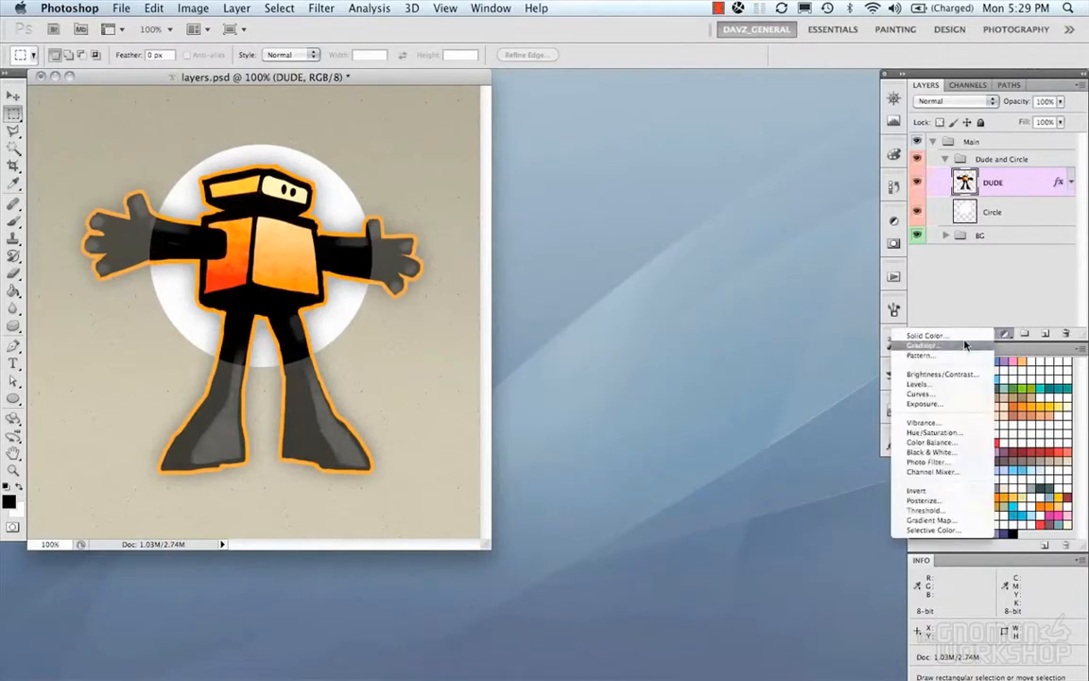
pyautogui.click(961, 337)
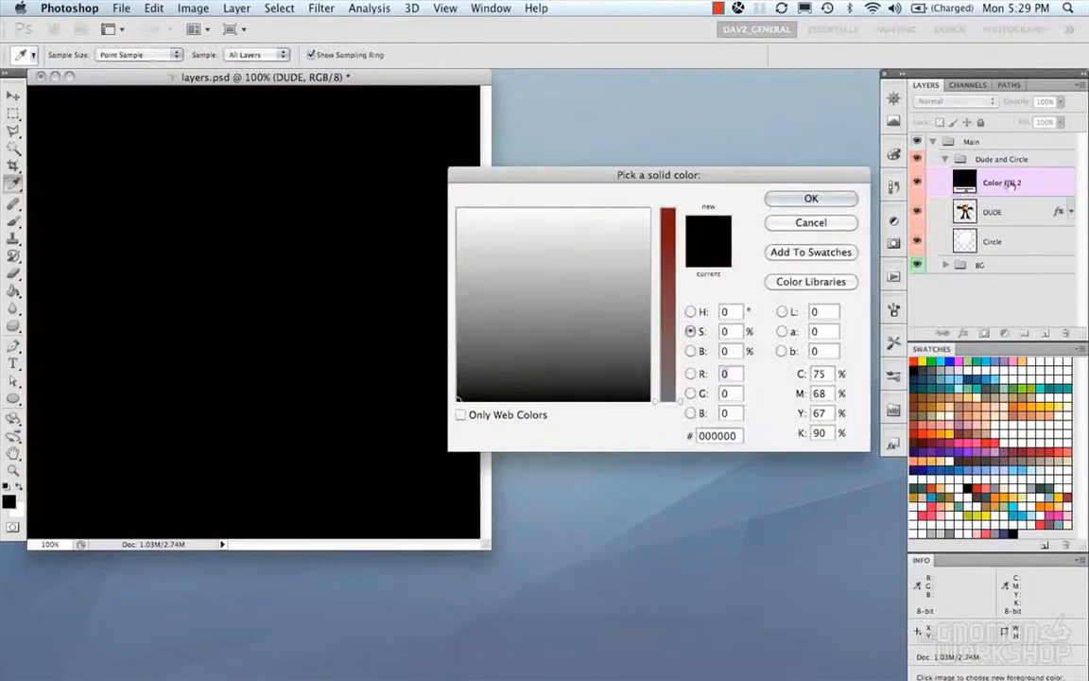
pyautogui.click(840, 222)
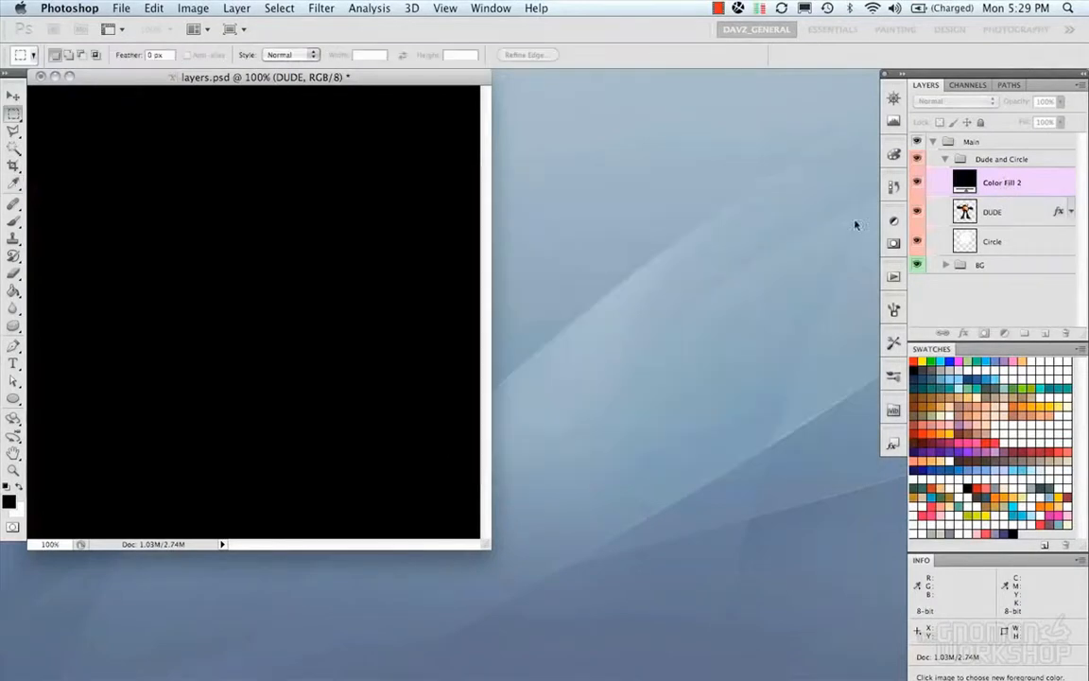
# Review the Expand New Effects option in the Layers panel options, and expand and collapse the DUDE layer's effects list
pyautogui.click(1082, 87)
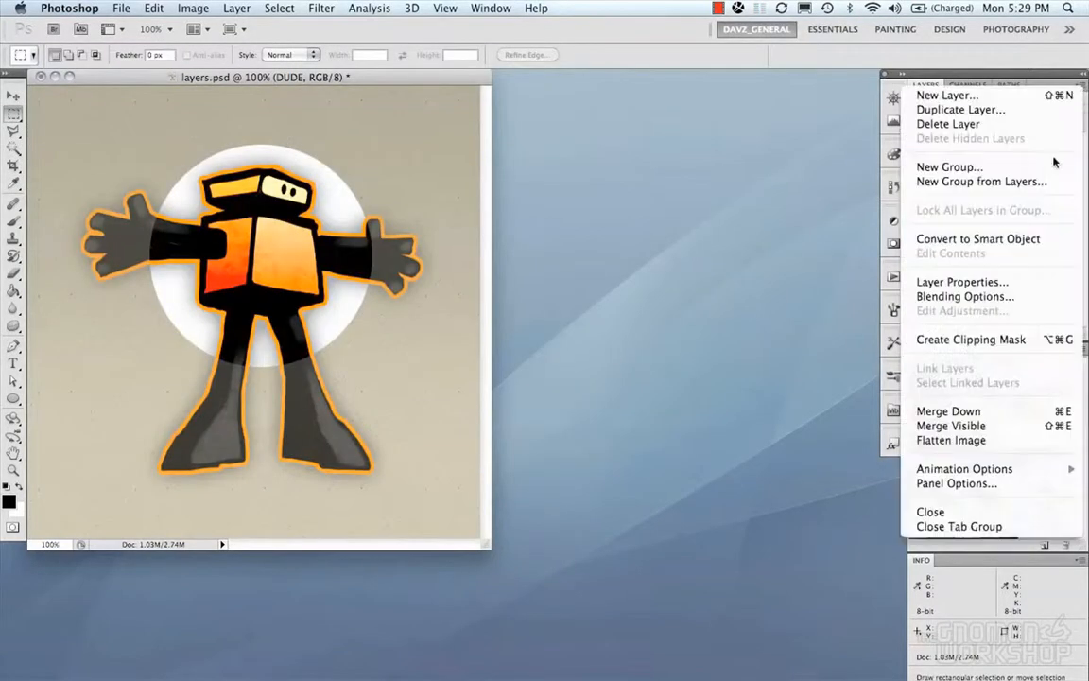
pyautogui.click(980, 483)
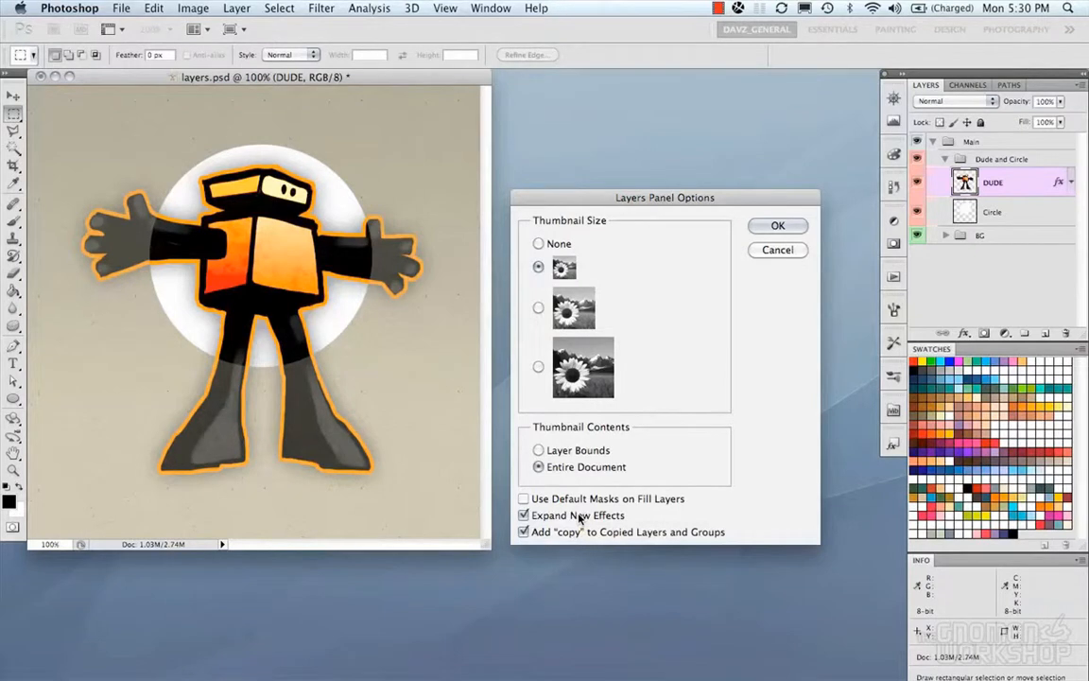
pyautogui.click(777, 225)
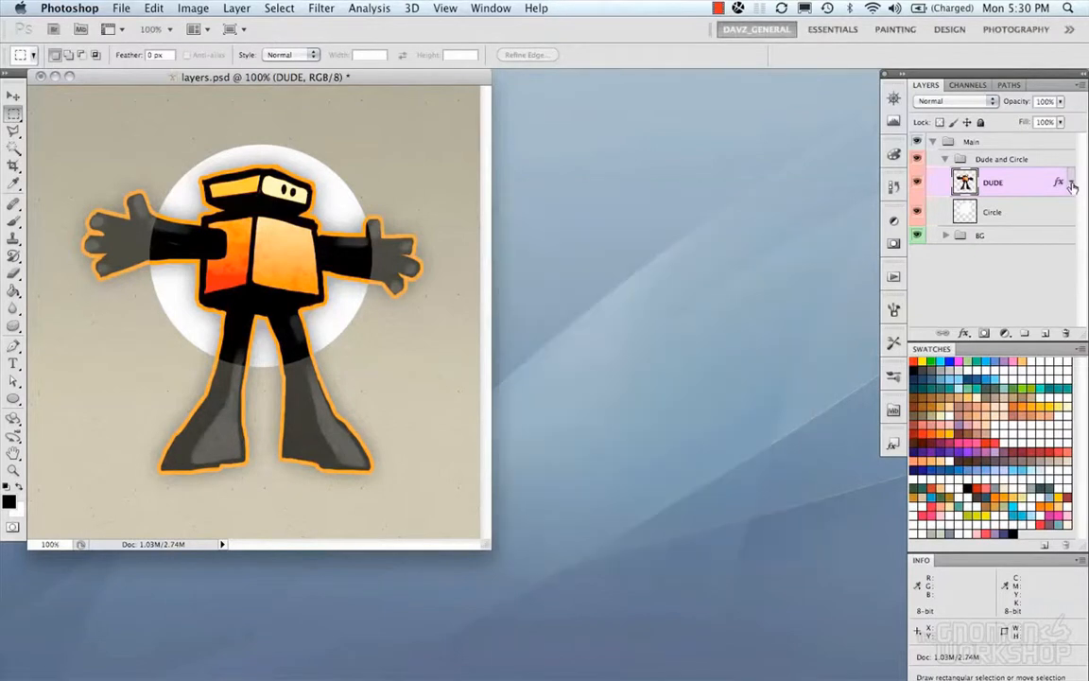
pyautogui.click(1072, 183)
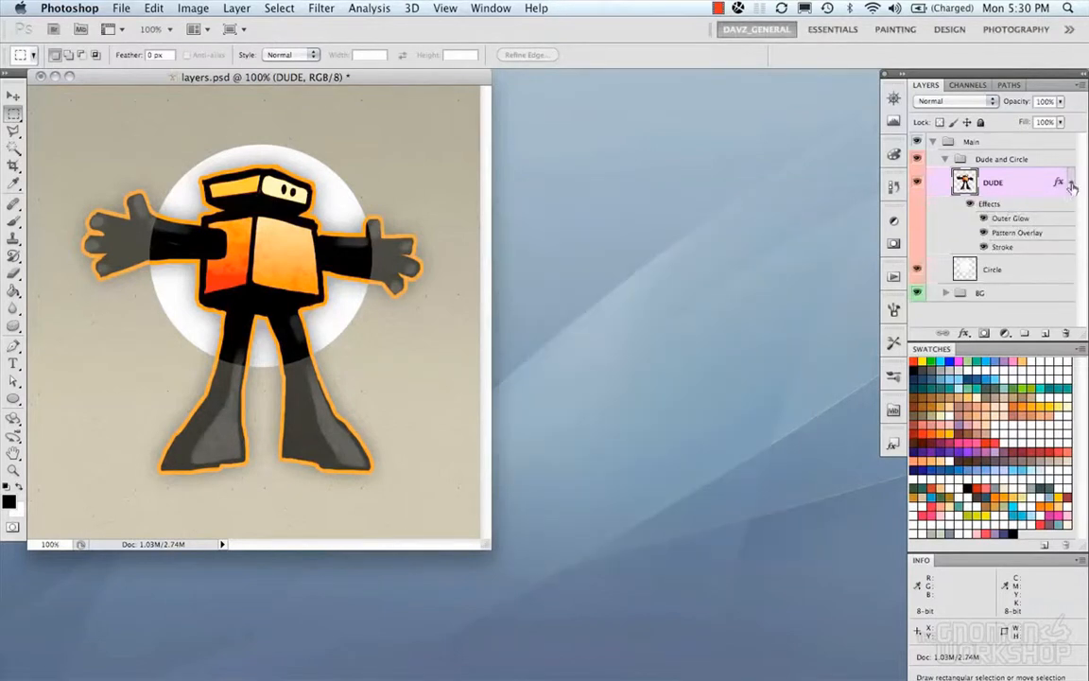
pyautogui.click(1072, 182)
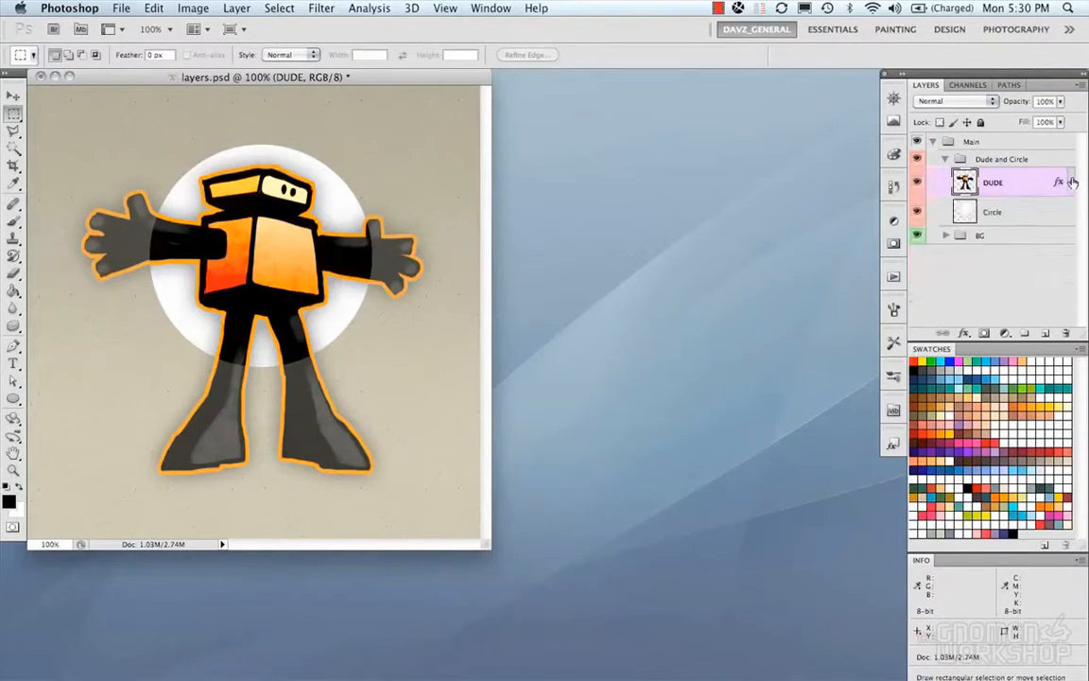
# Add a drop shadow, an inner shadow and an enlarged outer glow to the Circle layer, and collapse its effects list
pyautogui.click(1023, 212)
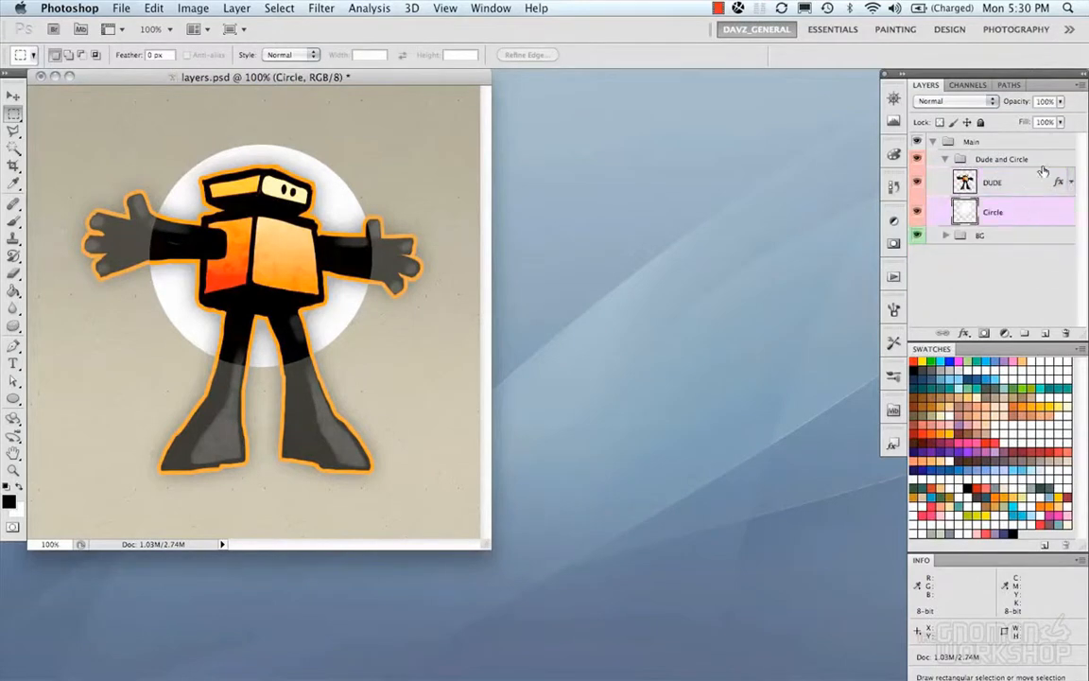
pyautogui.doubleClick(1061, 212)
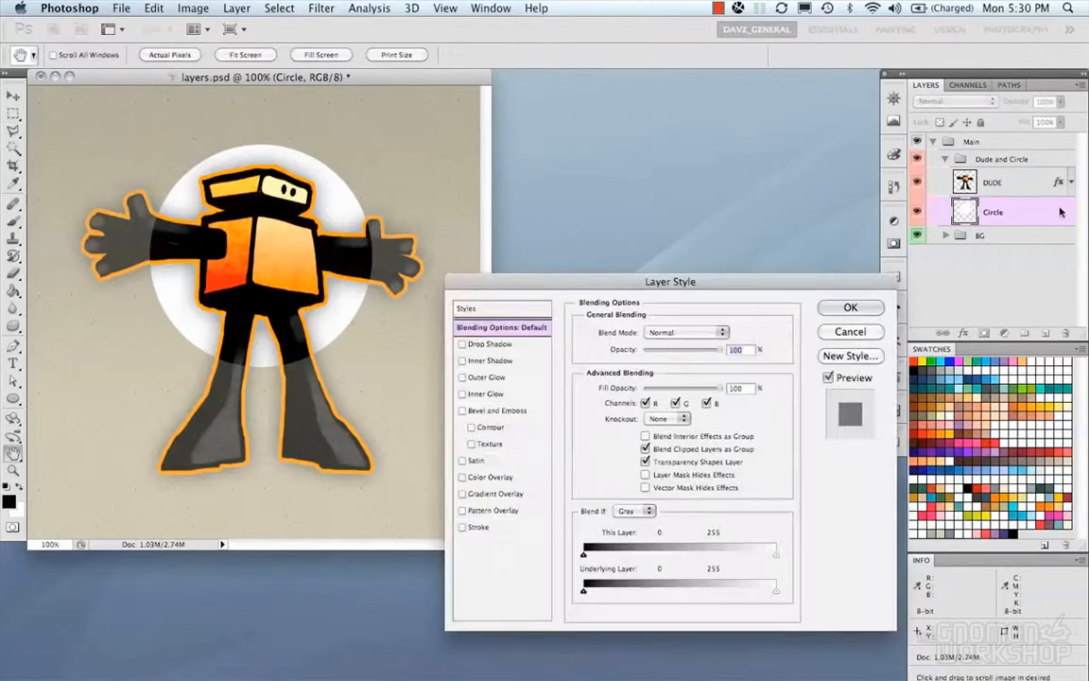
pyautogui.click(463, 344)
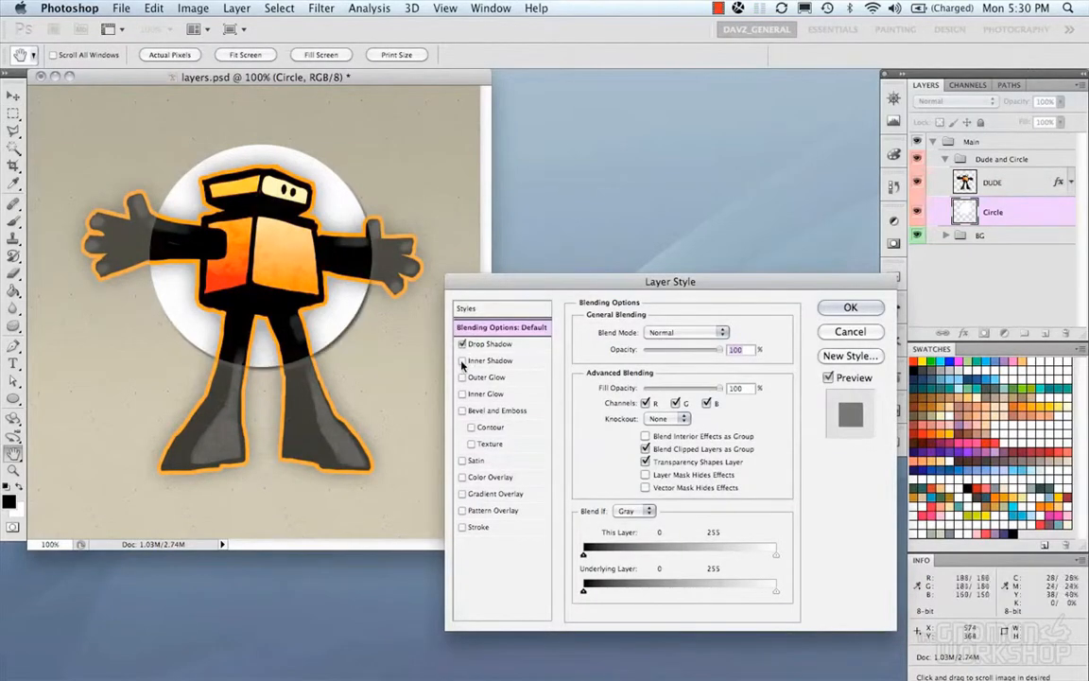
pyautogui.click(462, 360)
pyautogui.click(463, 377)
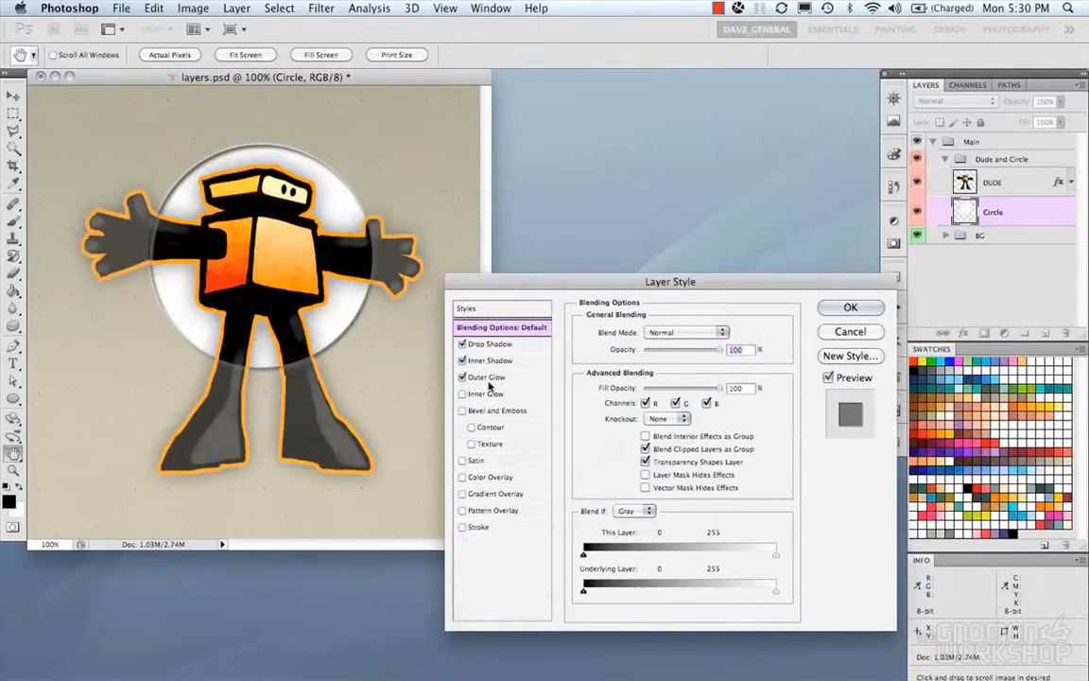
pyautogui.click(487, 377)
pyautogui.moveTo(627, 460); pyautogui.dragTo(659, 461)
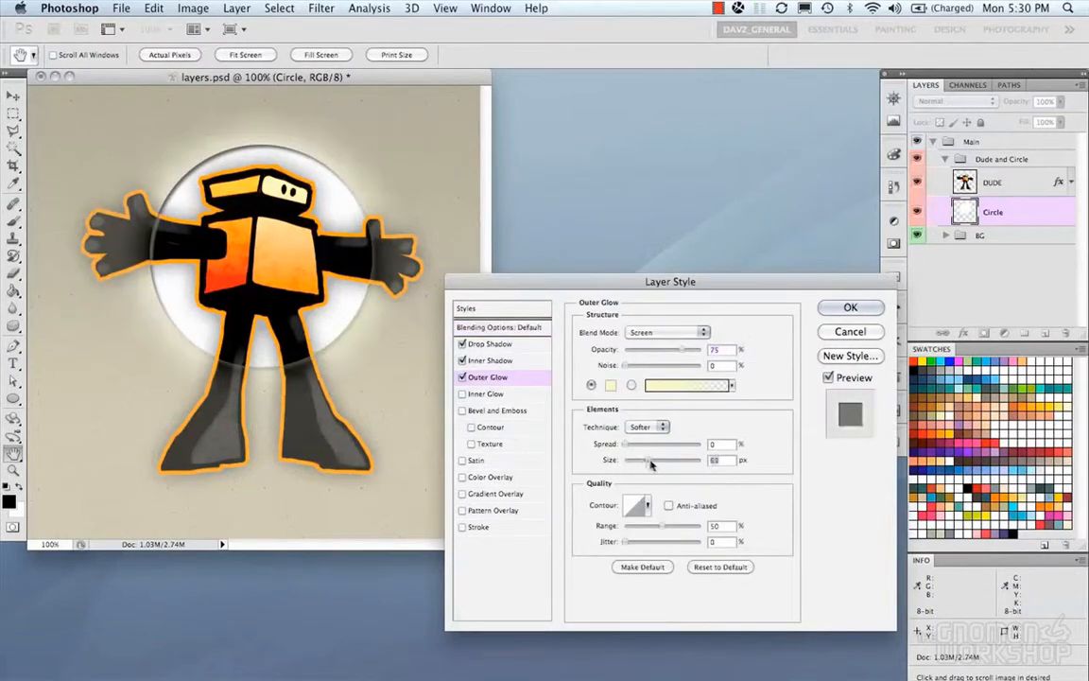
pyautogui.press('Return')
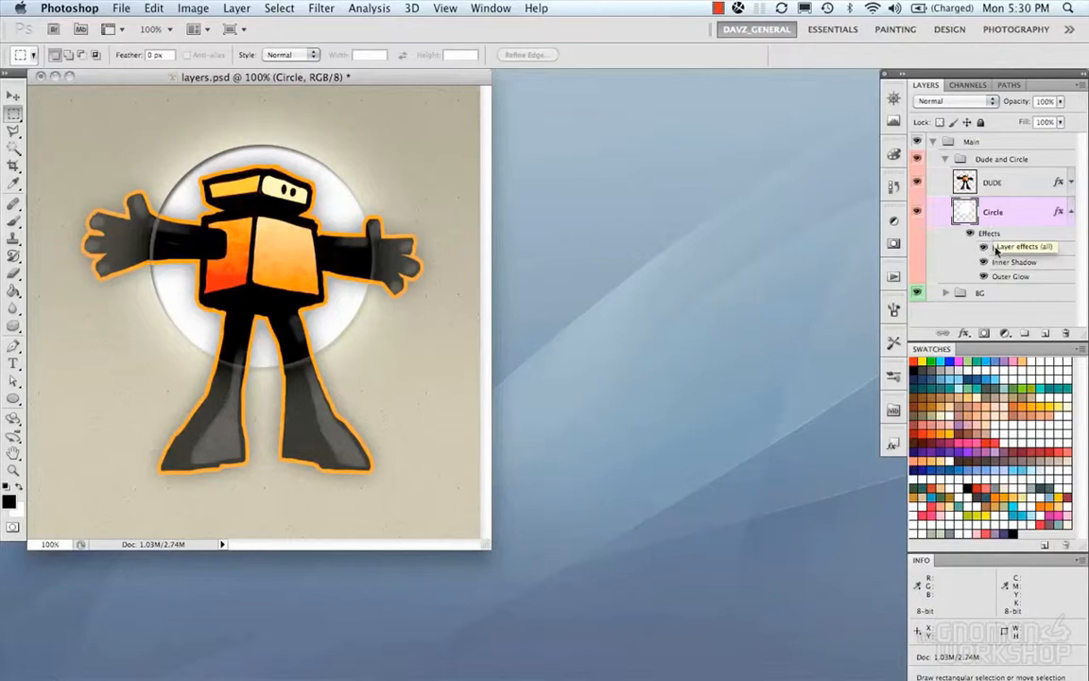
pyautogui.click(1071, 211)
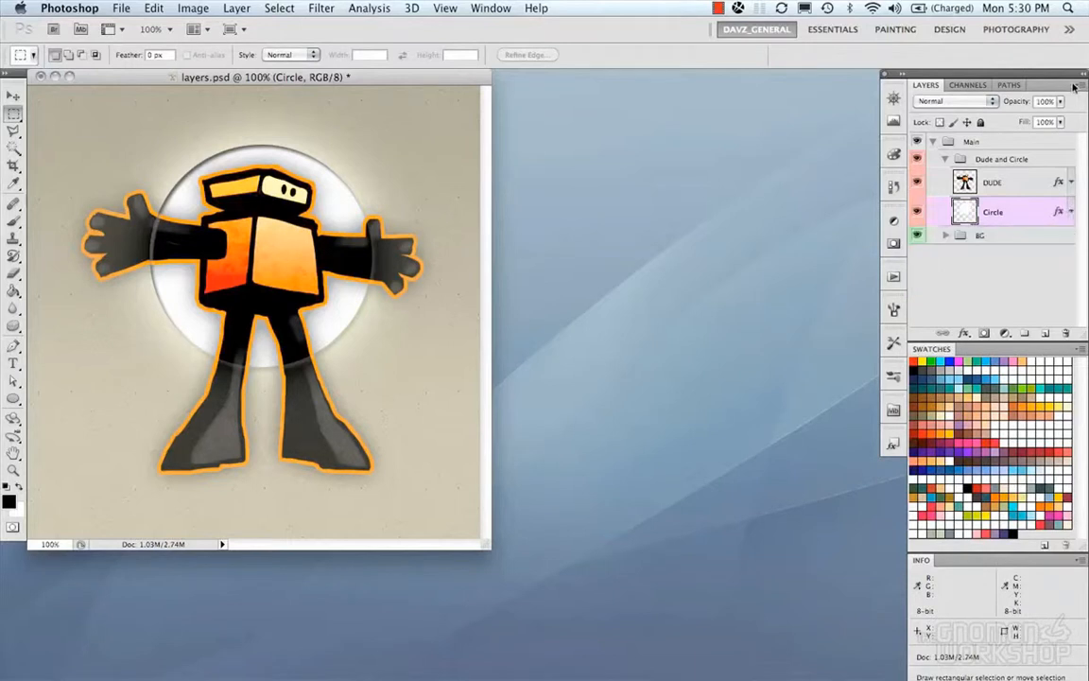
# Turn off Expand New Effects in the Layers panel options
pyautogui.click(1080, 86)
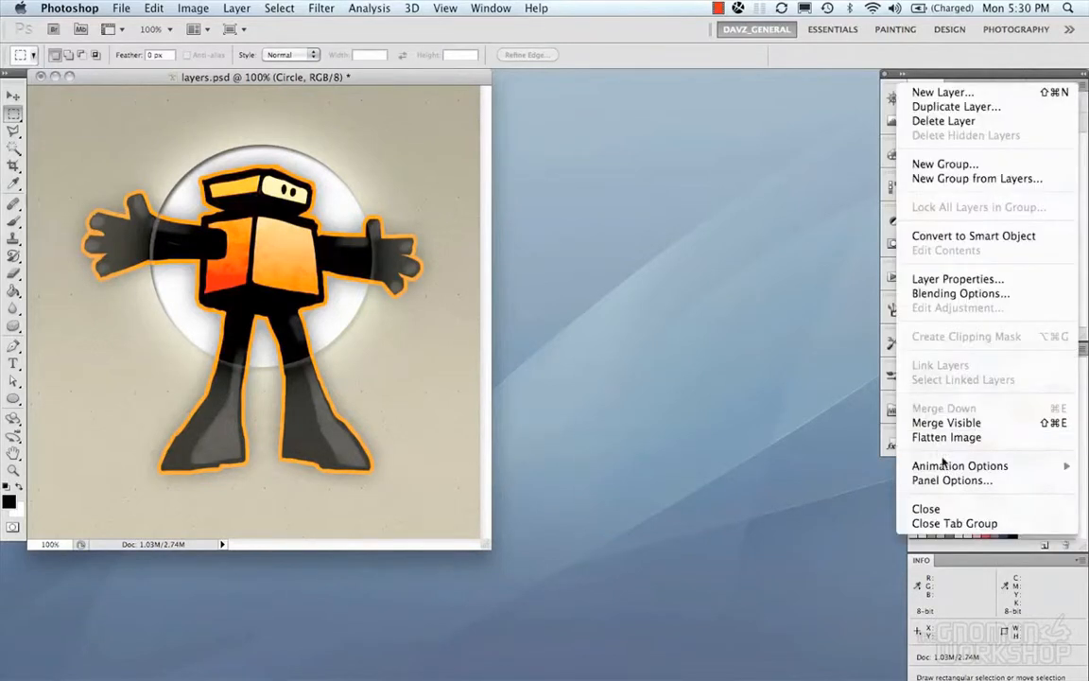
pyautogui.click(938, 480)
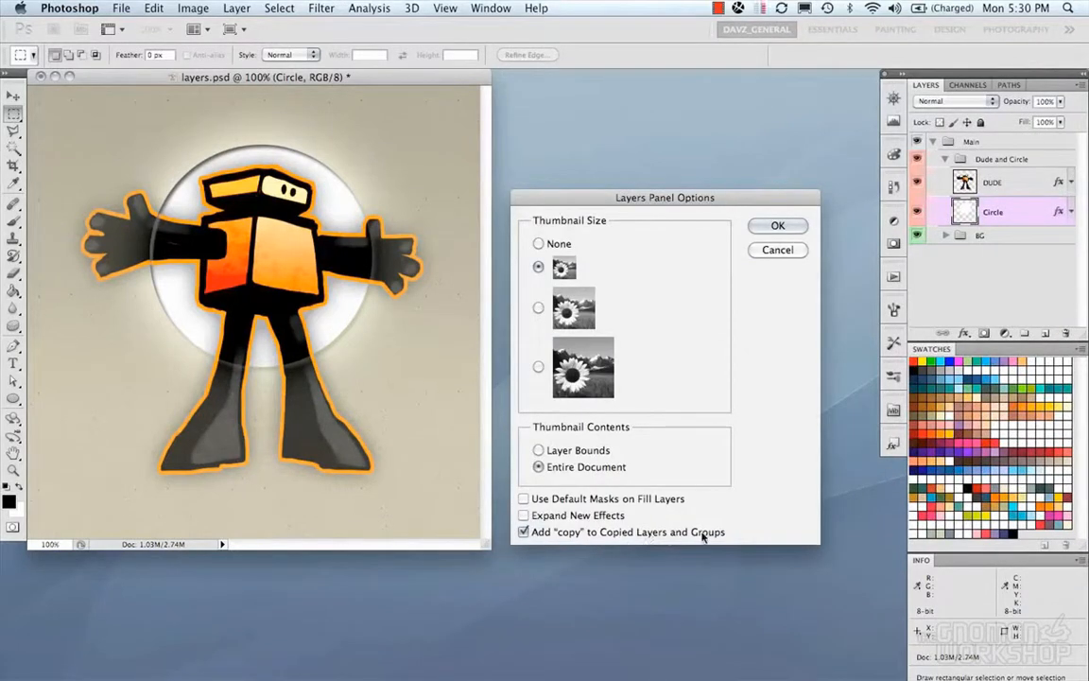
pyautogui.click(778, 227)
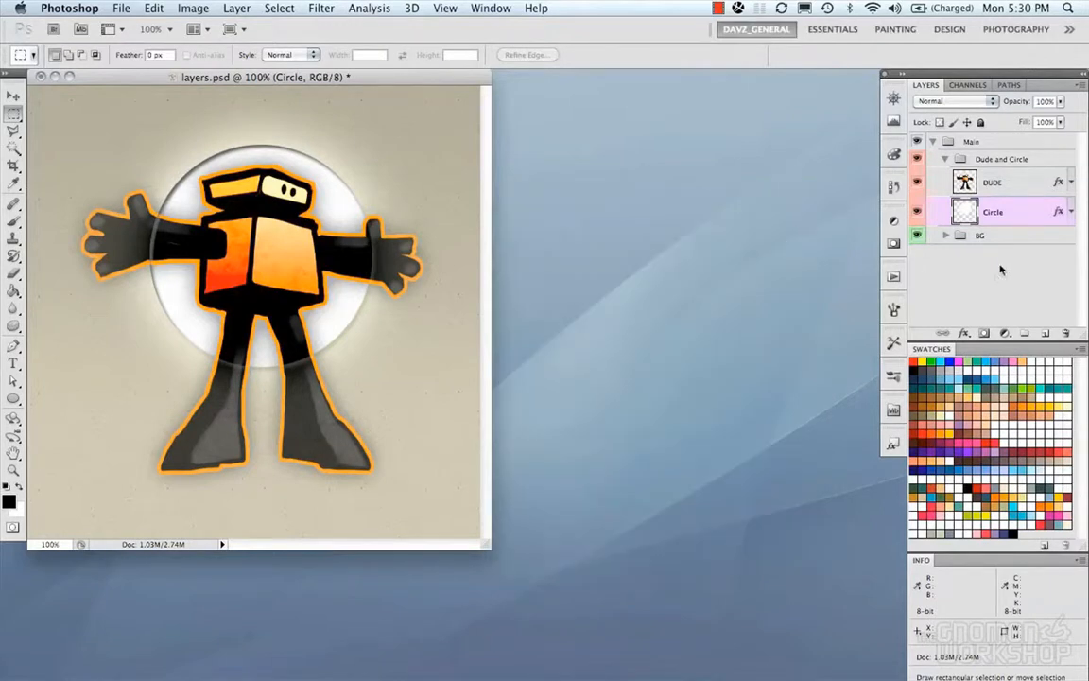
# Try duplicating the DUDE layer, and undo the duplication
pyautogui.click(1006, 189)
pyautogui.moveTo(1009, 189); pyautogui.dragTo(1045, 332)
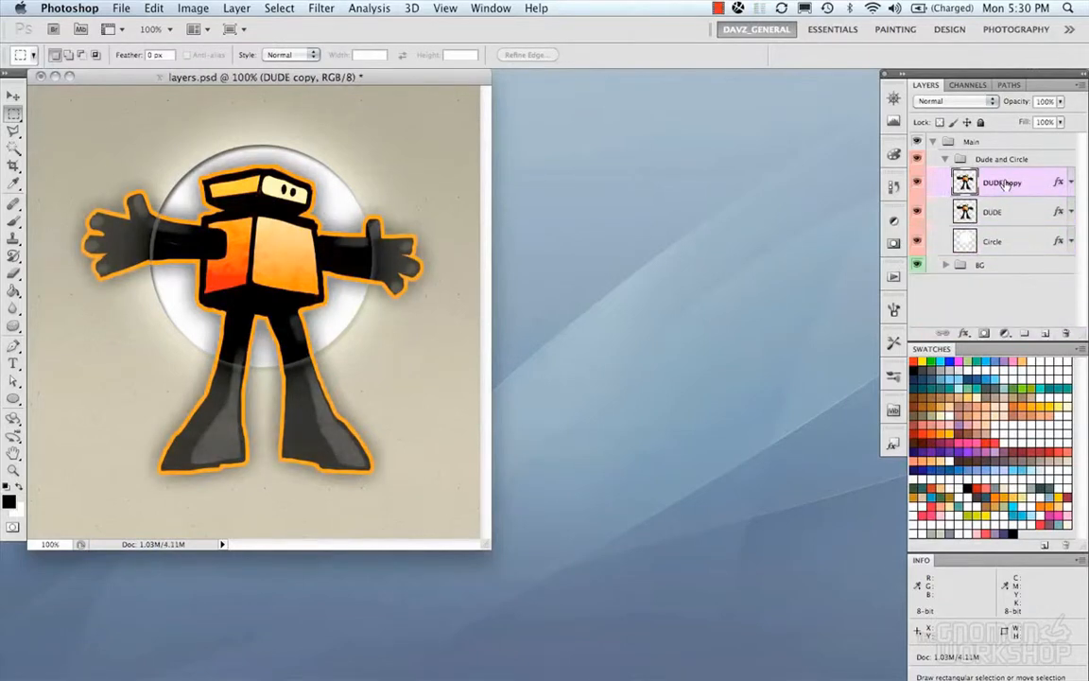
pyautogui.press('super+z')
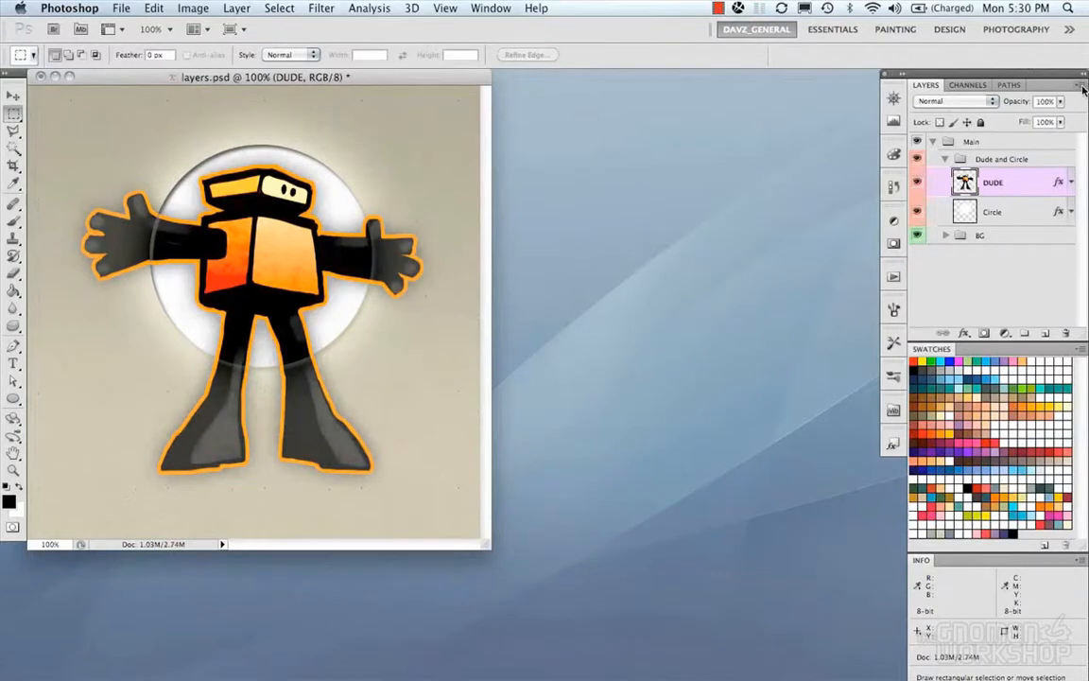
# Turn off Add "copy" to Copied Layers and Groups in the Layers panel options
pyautogui.click(1083, 87)
pyautogui.click(986, 483)
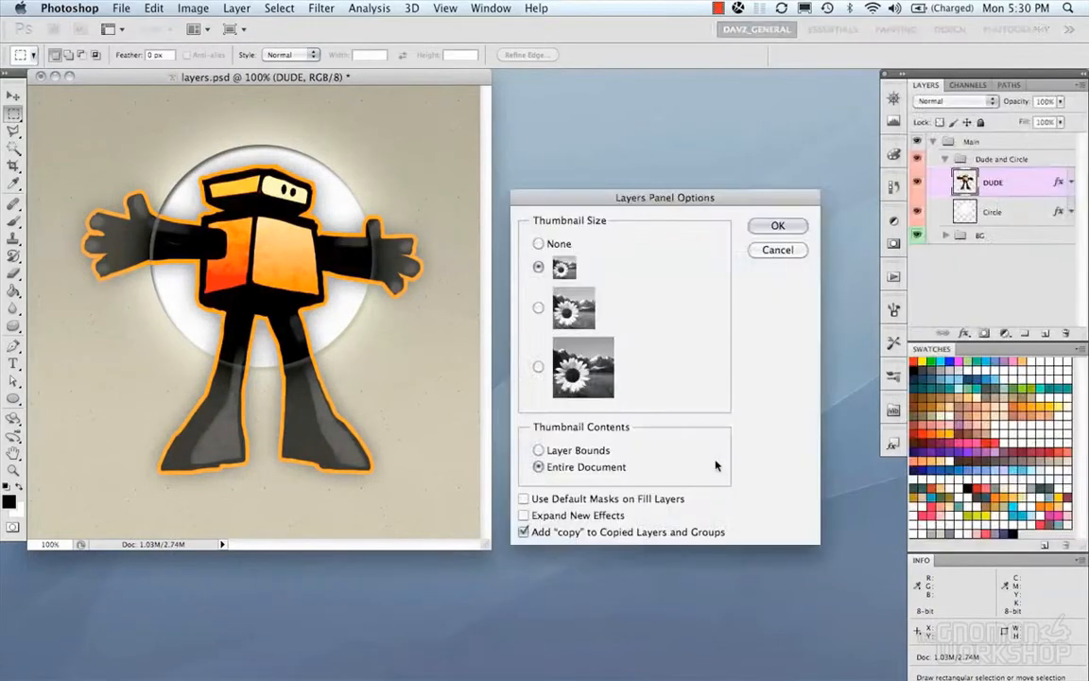
pyautogui.click(525, 532)
pyautogui.click(778, 229)
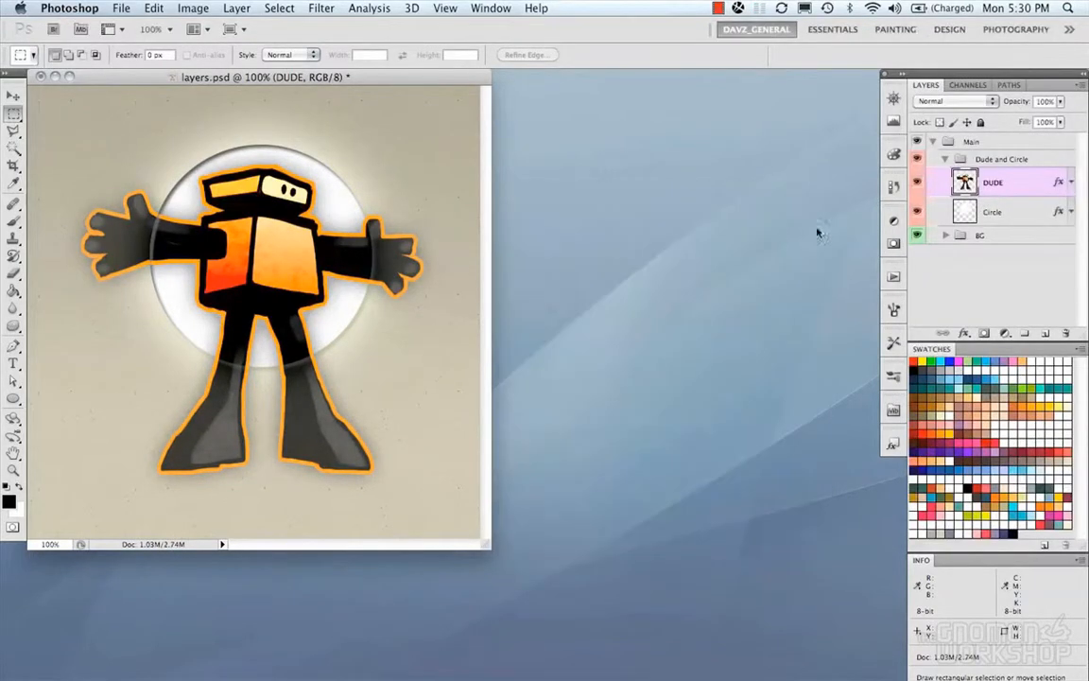
# Duplicate the DUDE layer with automatic copy naming turned off, and undo the duplication
pyautogui.moveTo(936, 182); pyautogui.dragTo(1045, 332)
pyautogui.press('super+z')
# Collapse the Layers, Swatches and Info panels to icons, and expand them again
pyautogui.click(1074, 95)
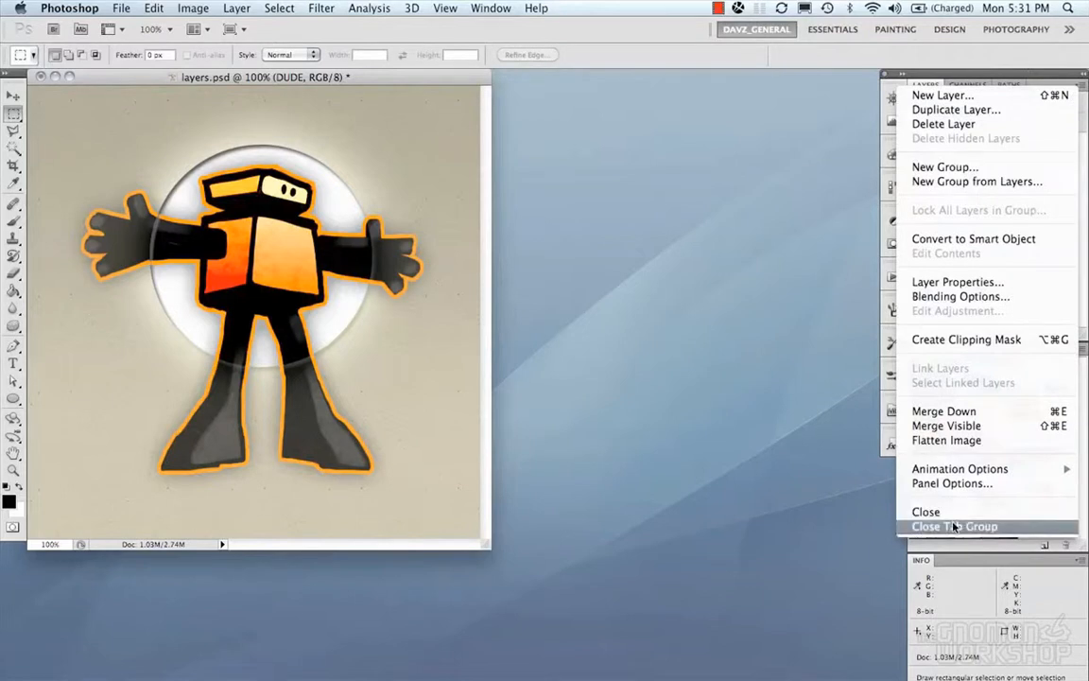
pyautogui.click(1048, 76)
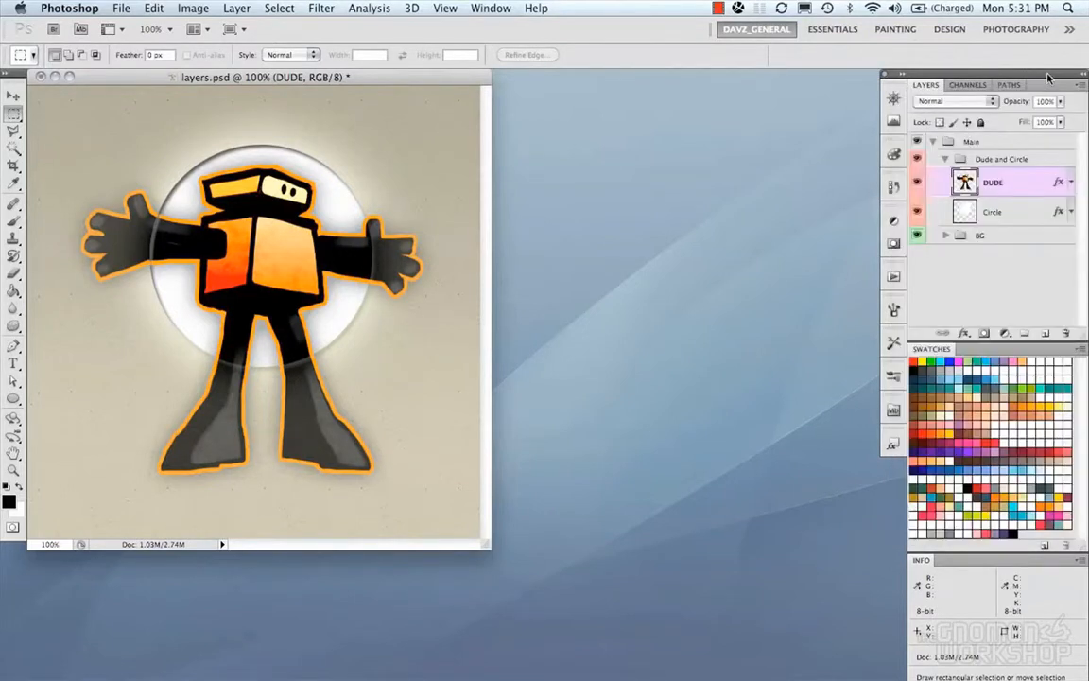
pyautogui.click(1083, 76)
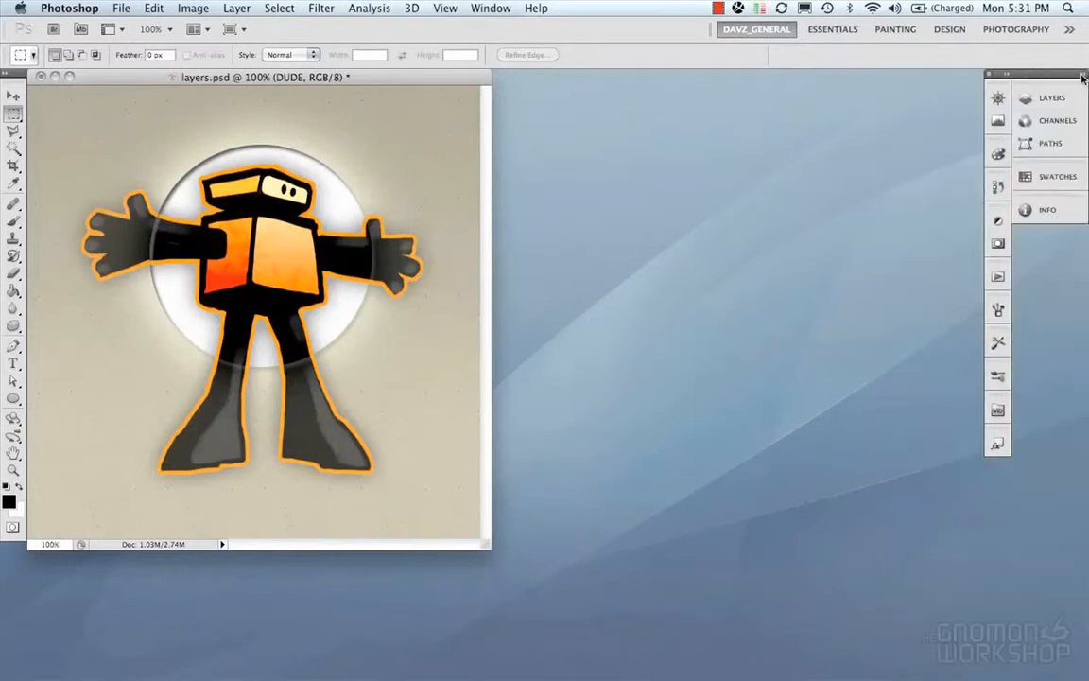
pyautogui.click(1083, 76)
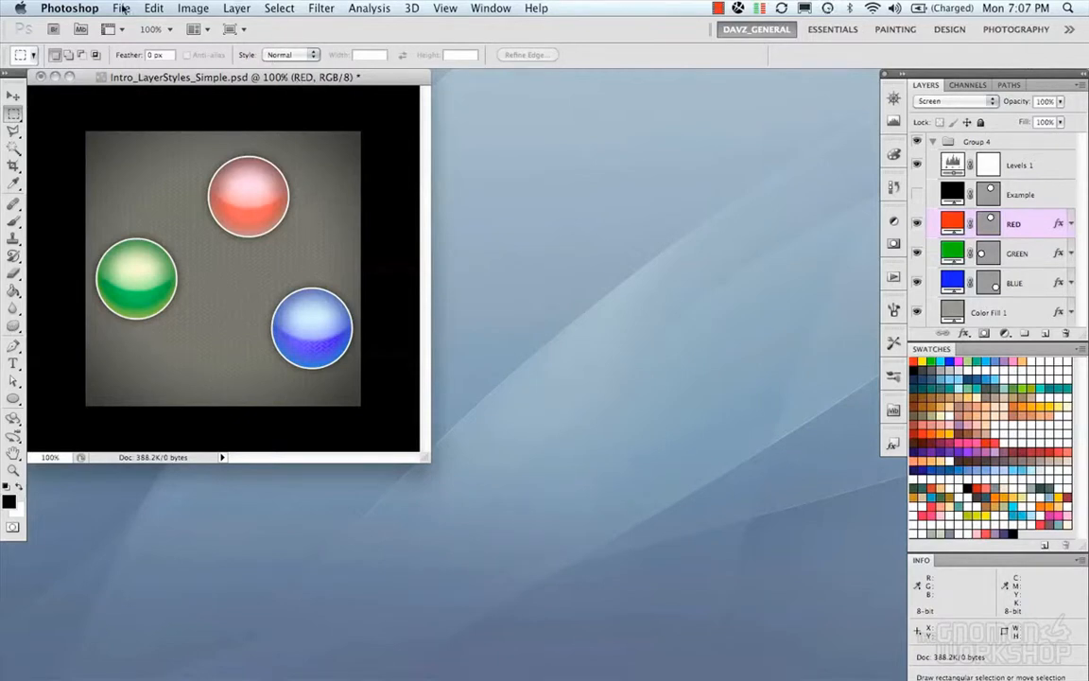
# Examine the commands for creating layers and adjustment layers, and the Rasterize options for the RED shape layer
pyautogui.click(234, 8)
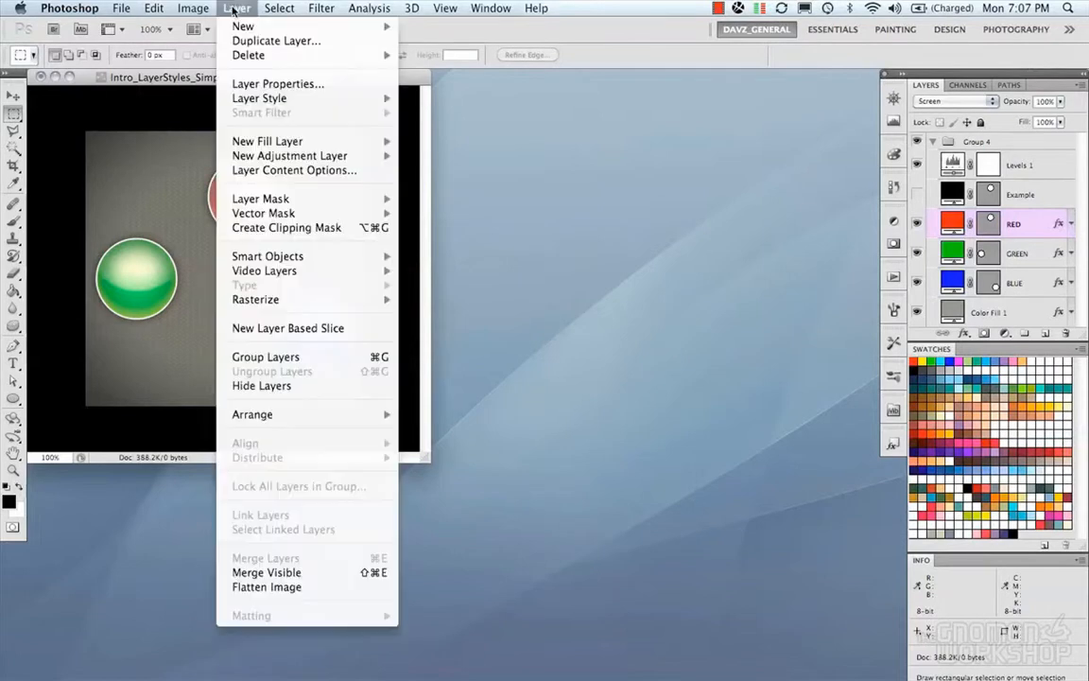
pyautogui.moveTo(243, 26)
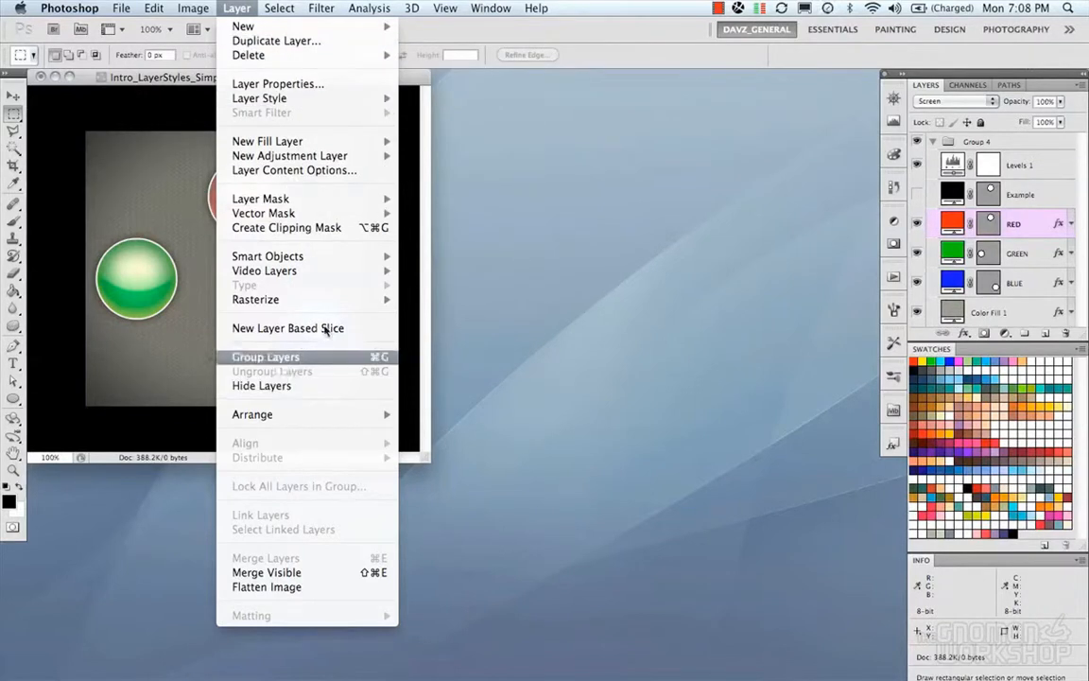
pyautogui.click(233, 7)
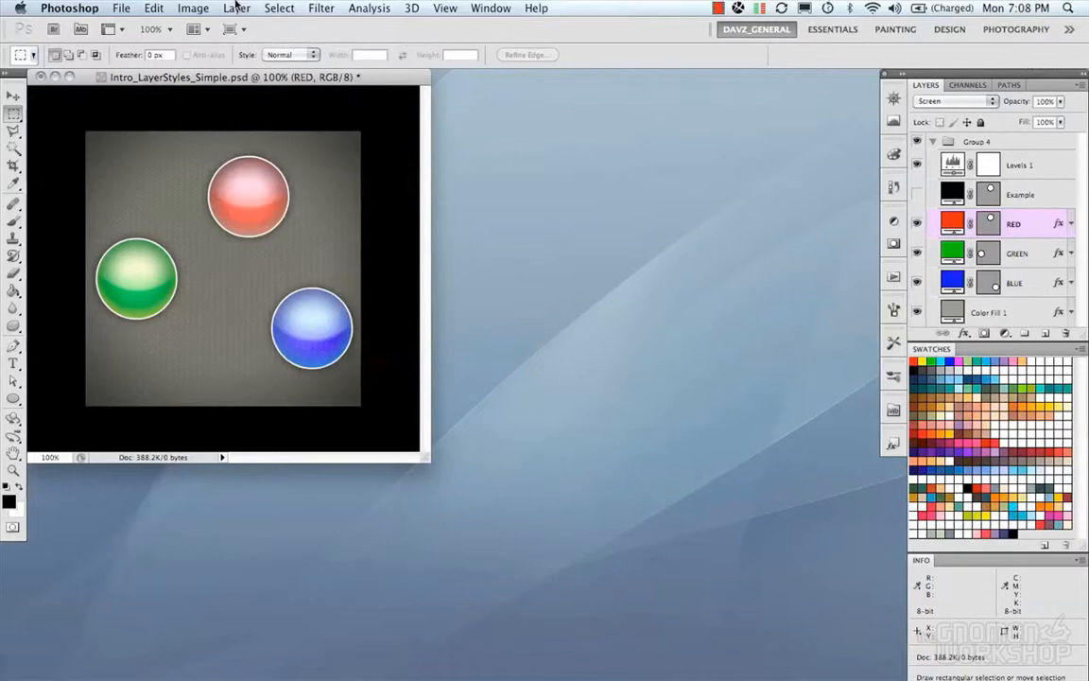
pyautogui.click(1005, 333)
pyautogui.click(1005, 335)
pyautogui.click(237, 8)
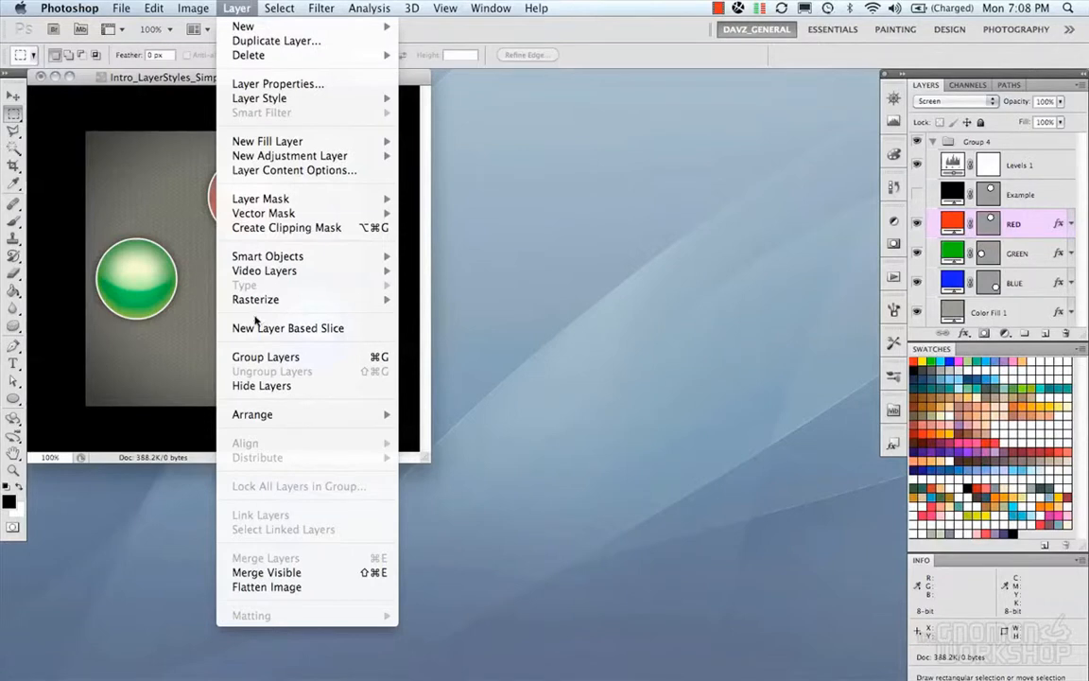
pyautogui.moveTo(259, 302)
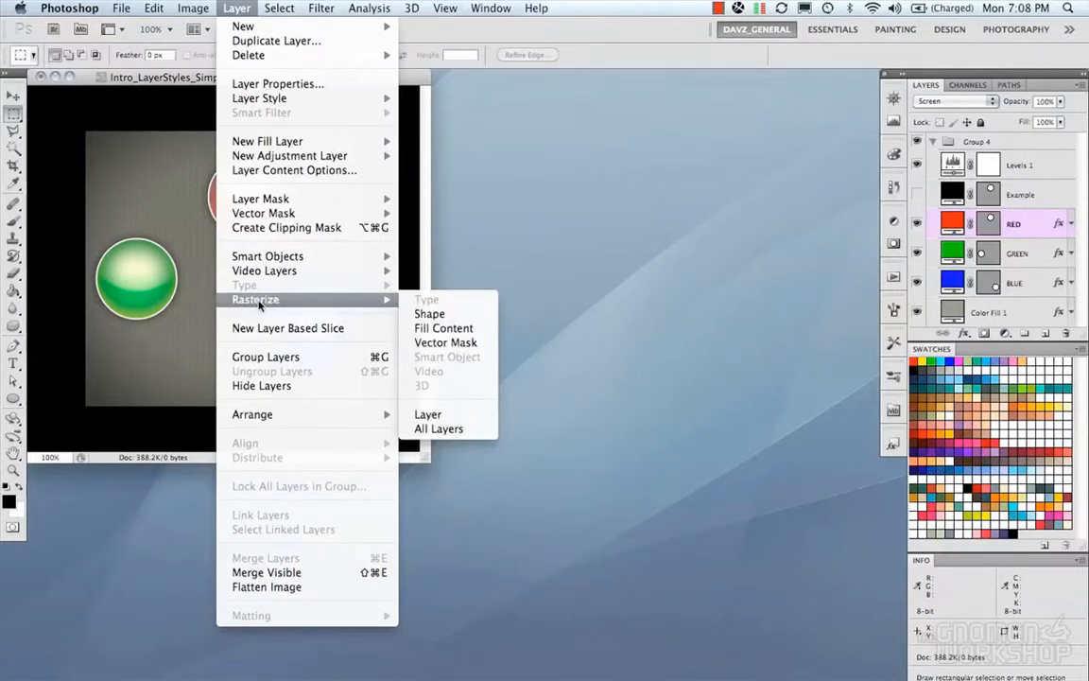
pyautogui.click(248, 7)
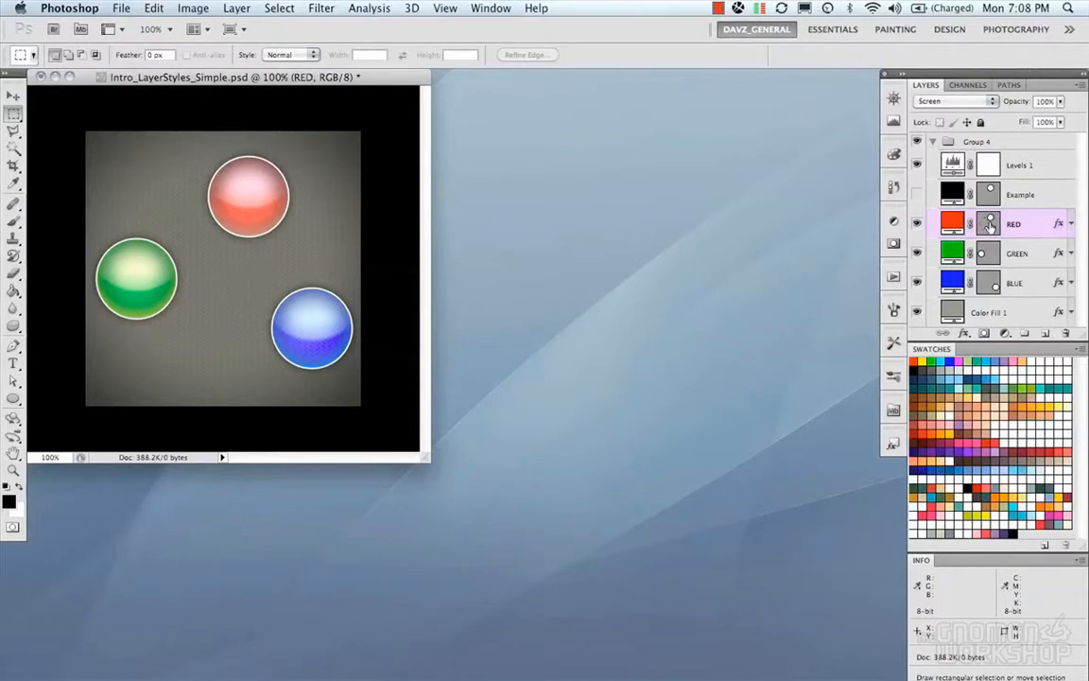
# Inspect the RED shape layer's effects list and its solid fill color without changing them
pyautogui.click(1070, 224)
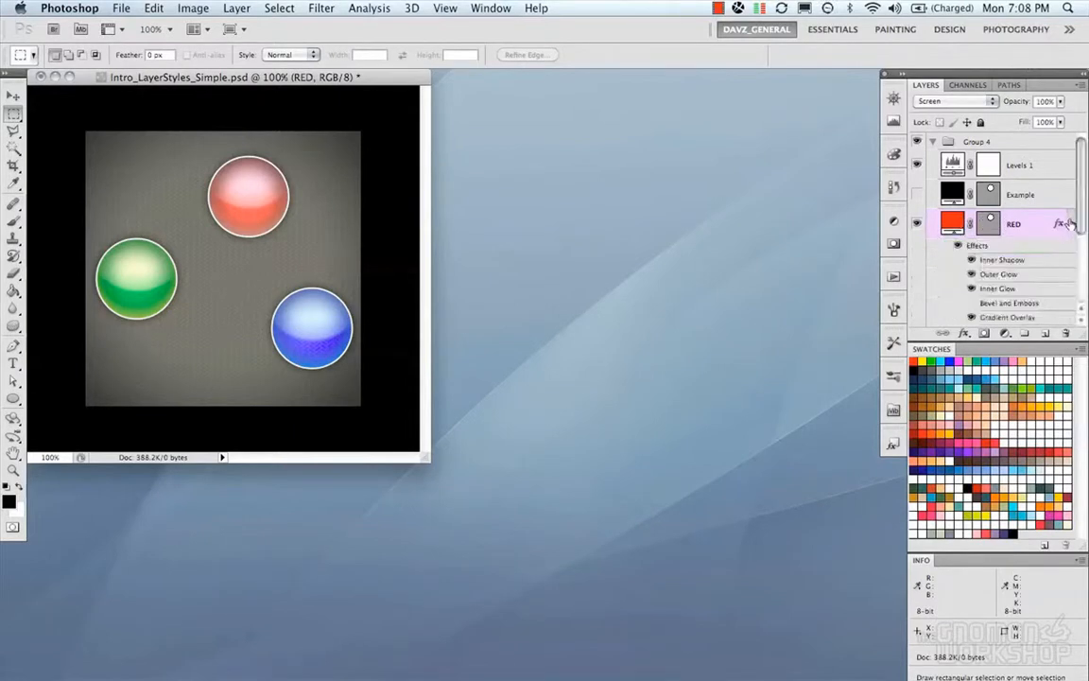
pyautogui.click(1070, 225)
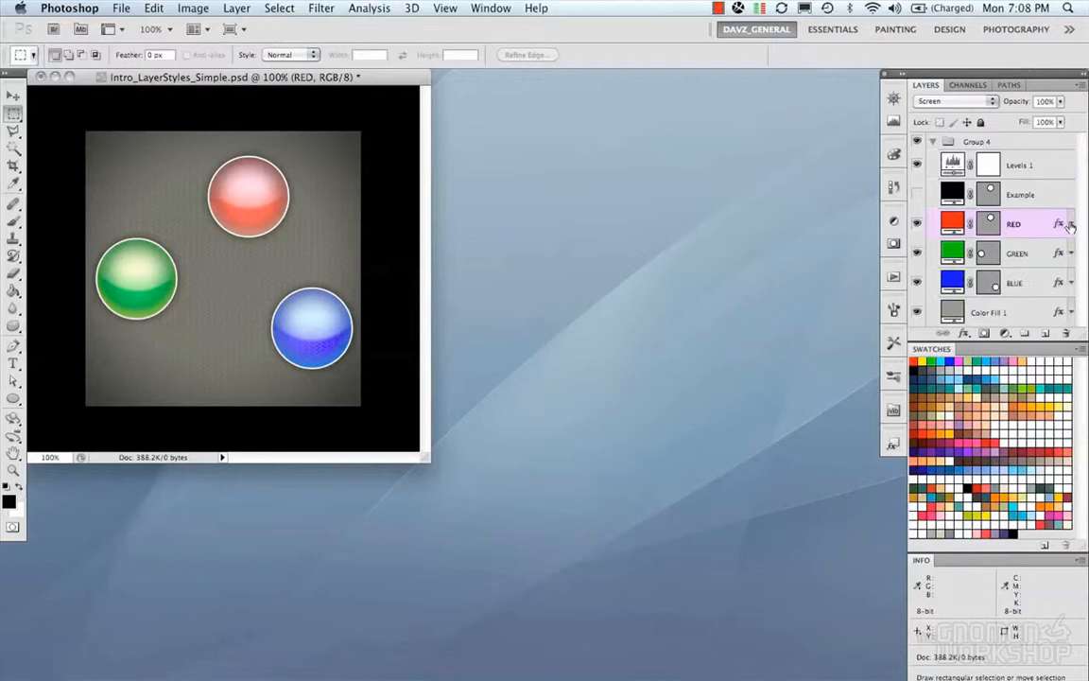
pyautogui.doubleClick(956, 223)
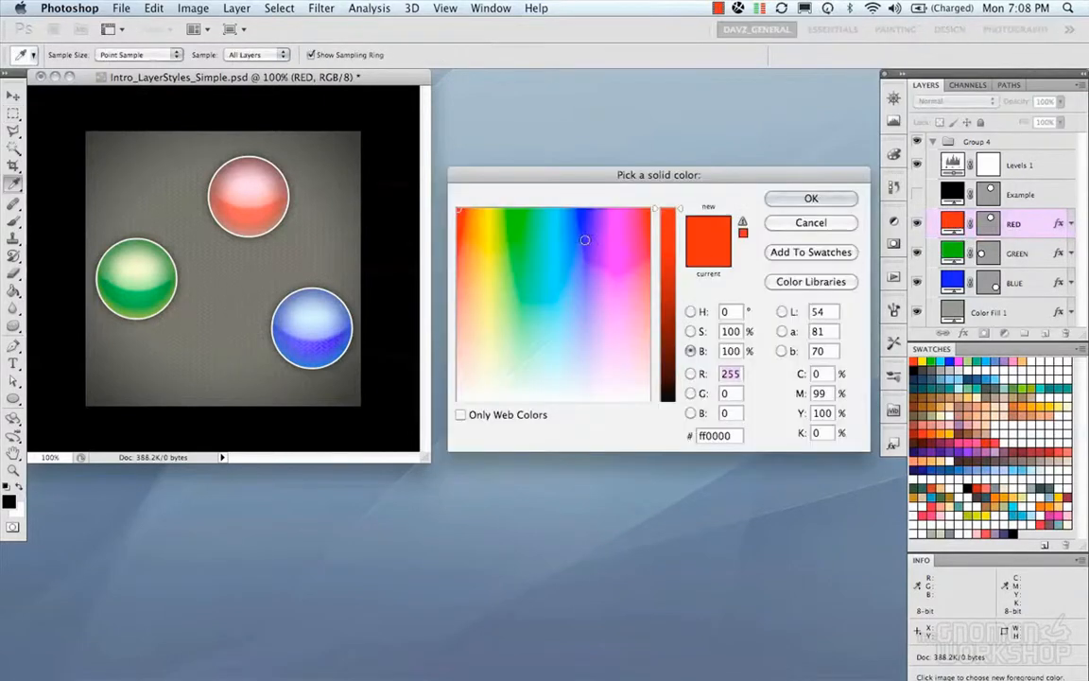
pyautogui.click(799, 223)
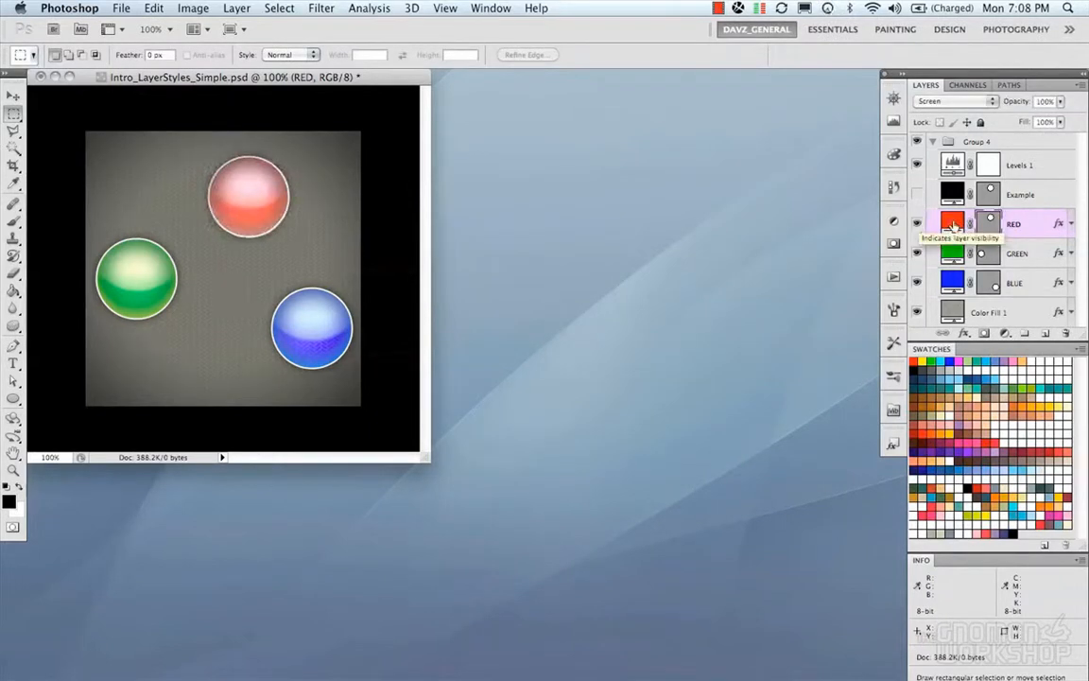
# Try to paint on the RED shape layer with the Brush tool
pyautogui.press('b')
pyautogui.click(238, 281)
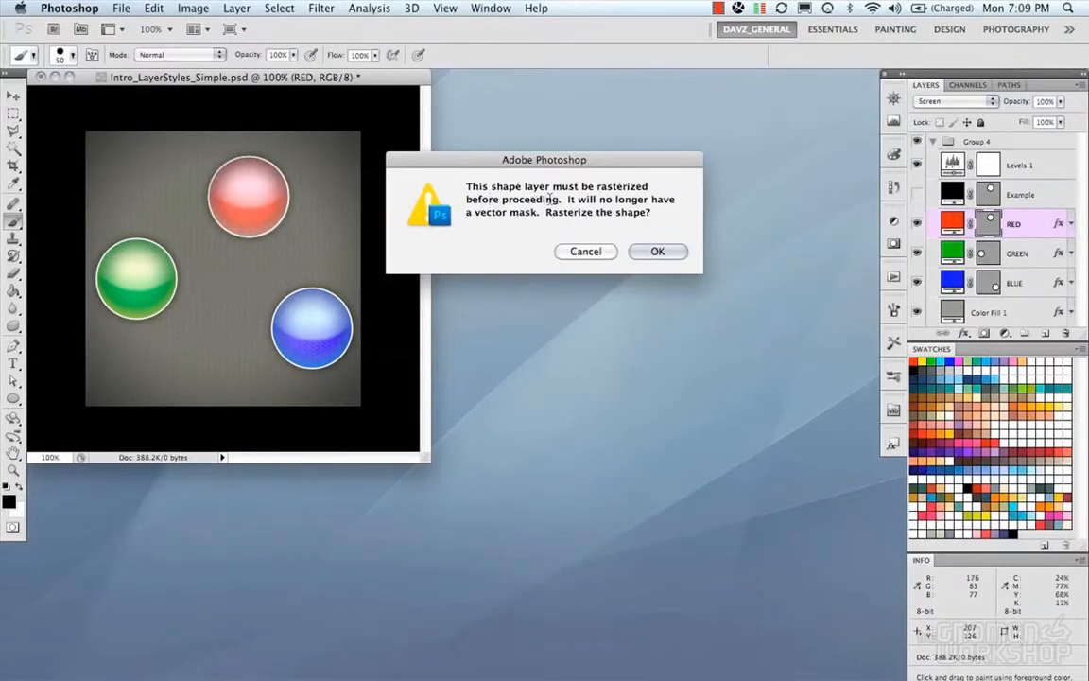
pyautogui.click(585, 251)
pyautogui.click(661, 250)
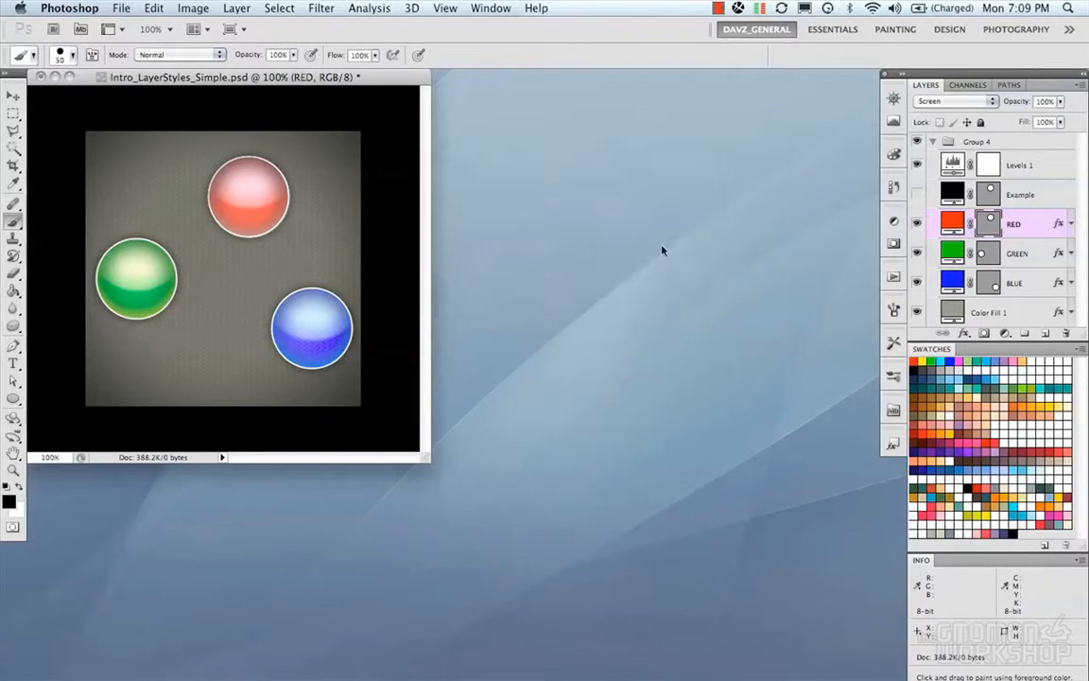
# Rasterize the RED shape layer
pyautogui.rightClick(1035, 224)
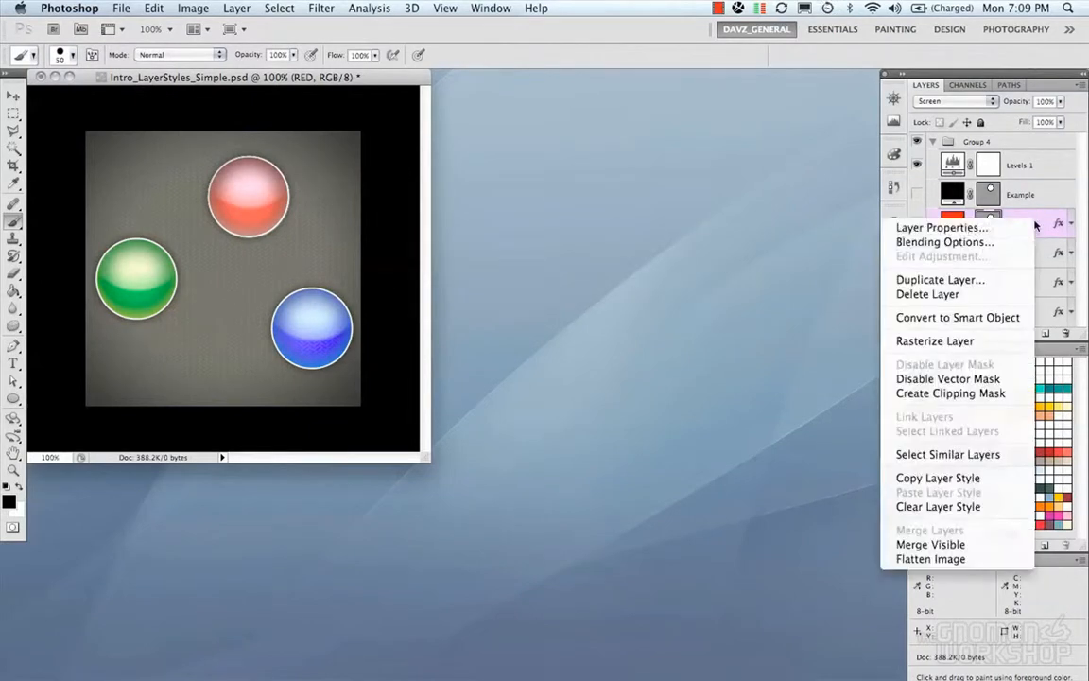
pyautogui.click(993, 342)
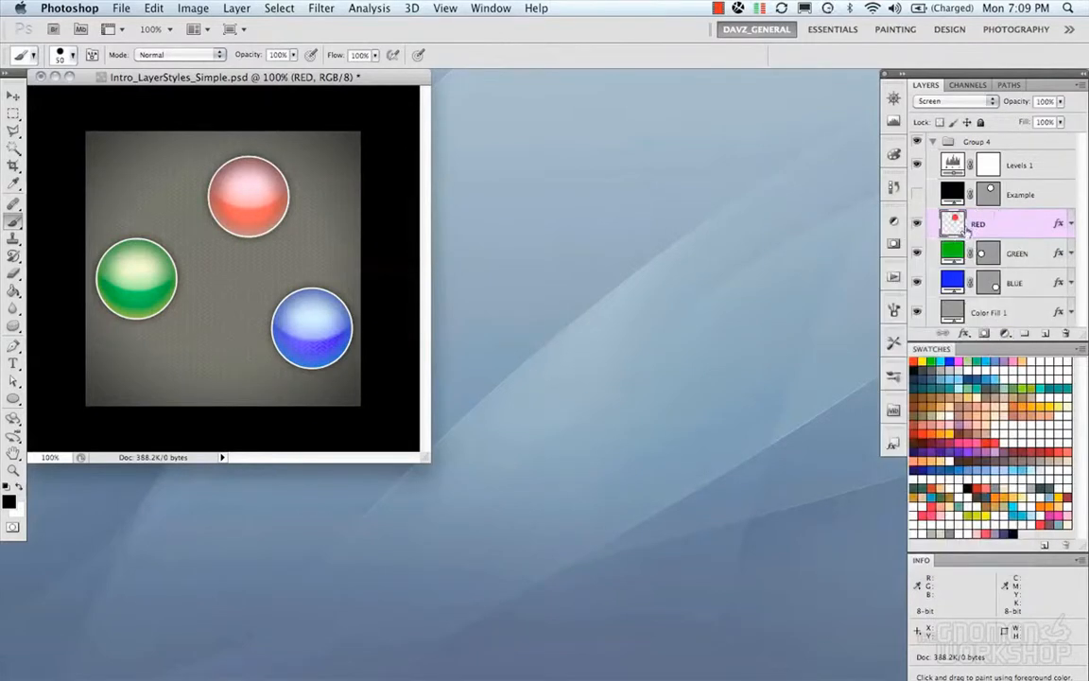
# Toggle the rasterized RED layer's effects and visibility off and on to compare the circle, and collapse its effects list
pyautogui.click(1073, 223)
pyautogui.click(959, 246)
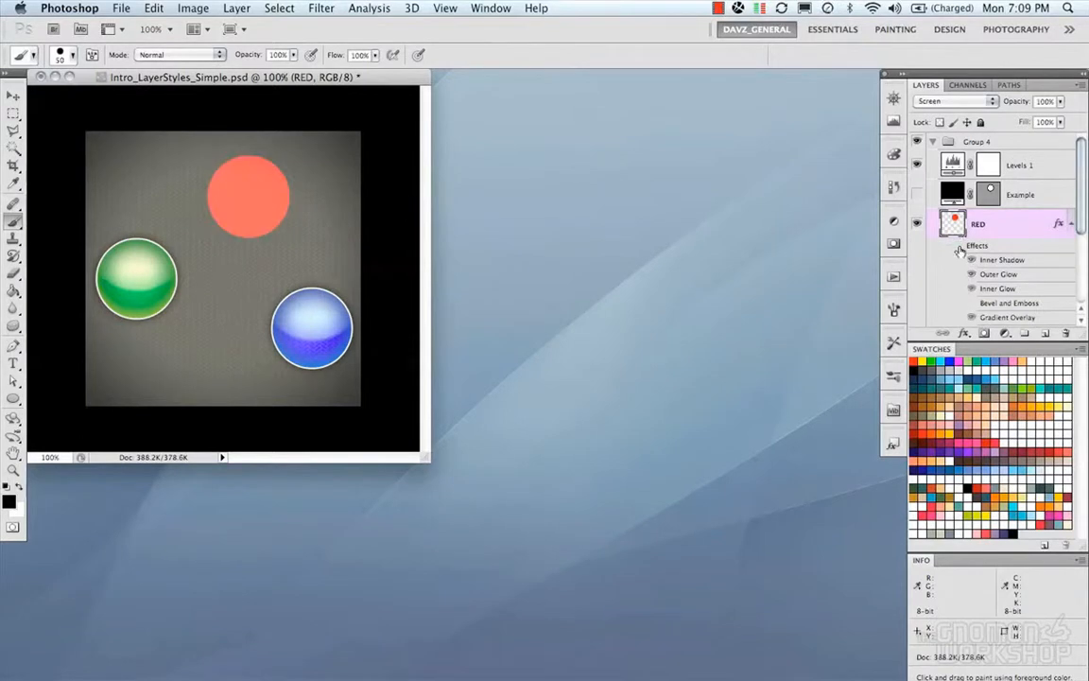
pyautogui.click(959, 245)
pyautogui.click(958, 246)
pyautogui.click(958, 246)
pyautogui.click(959, 246)
pyautogui.click(958, 246)
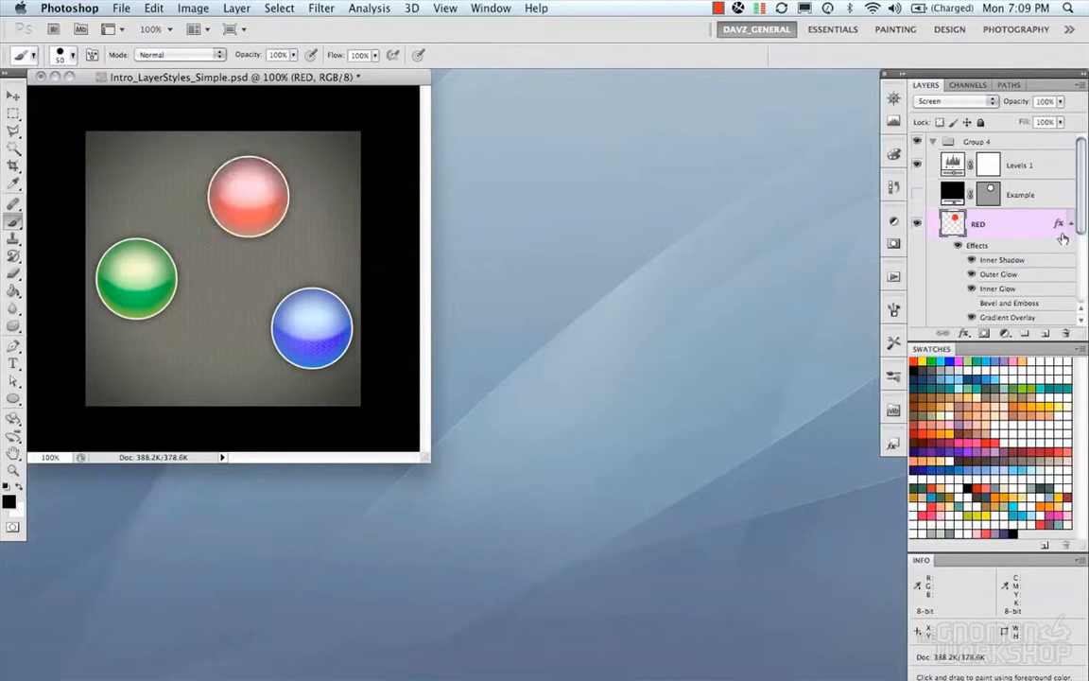
pyautogui.click(1071, 225)
pyautogui.click(917, 225)
pyautogui.click(917, 225)
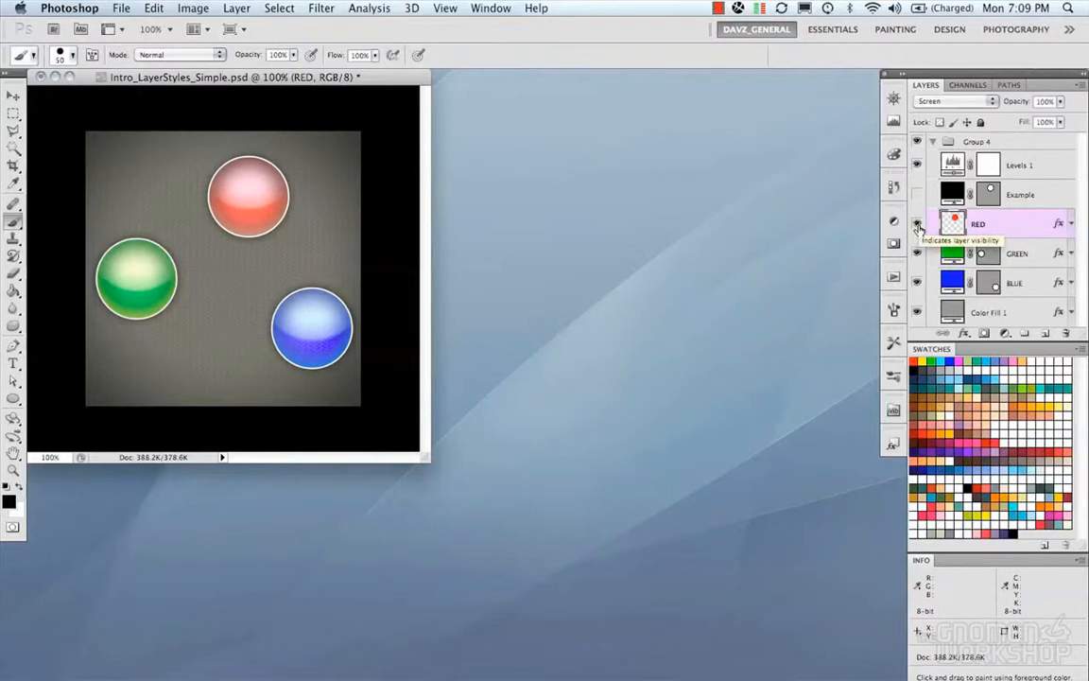
pyautogui.press('super+z')
pyautogui.press('super+z')
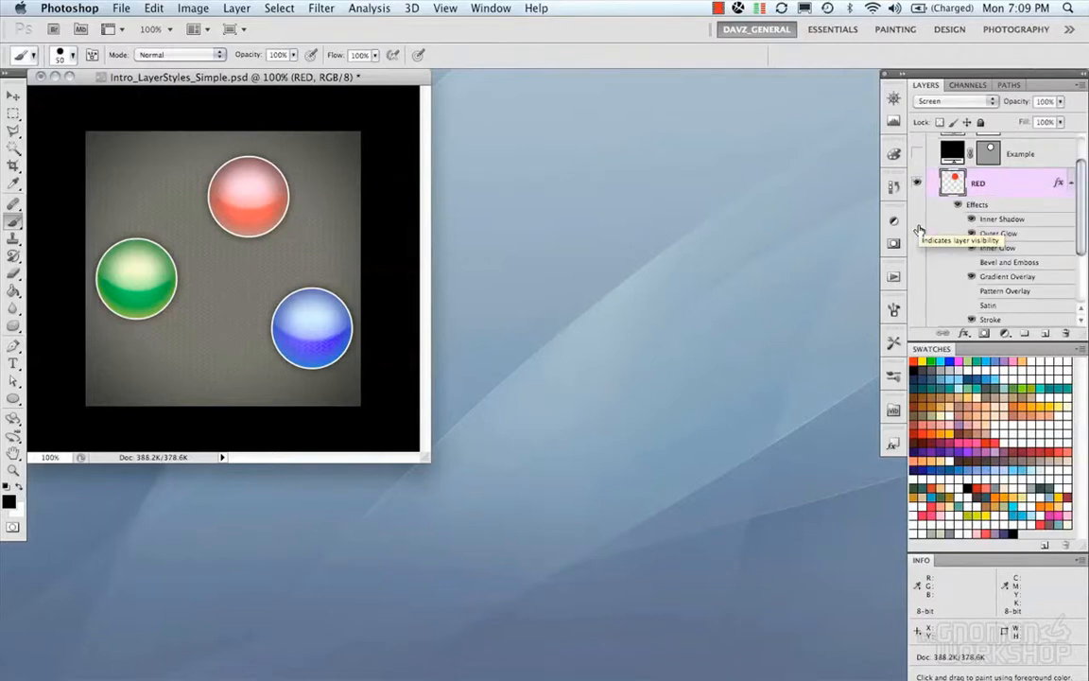
pyautogui.click(1071, 184)
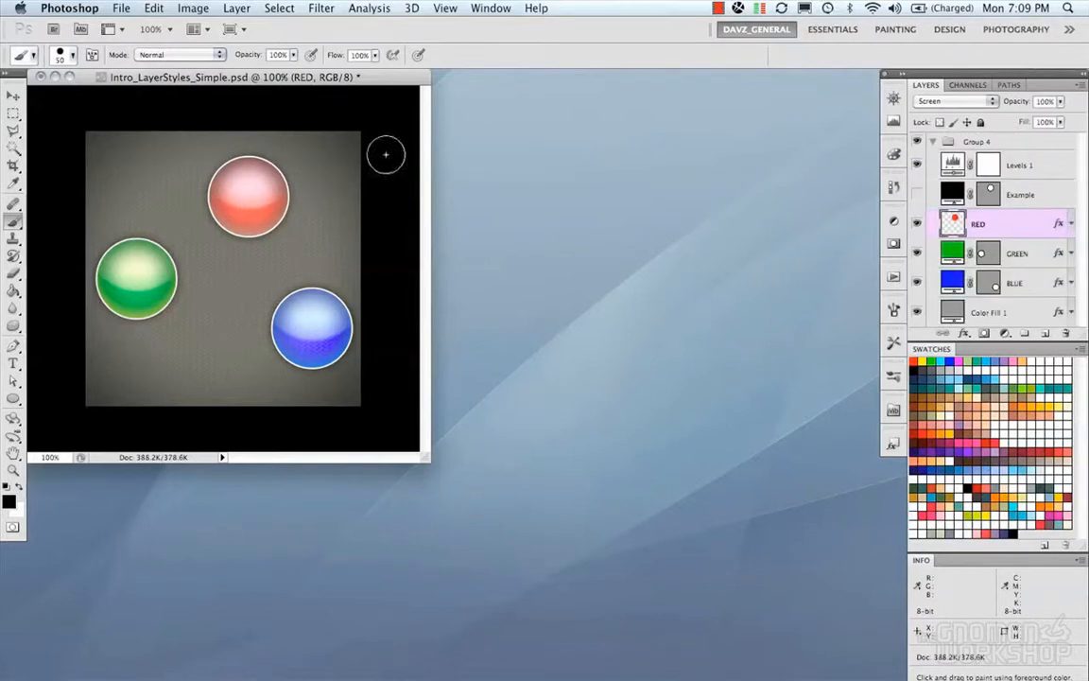
# Switch to the Rectangular Marquee tool and examine the Arrange options for the RED layer
pyautogui.press('m')
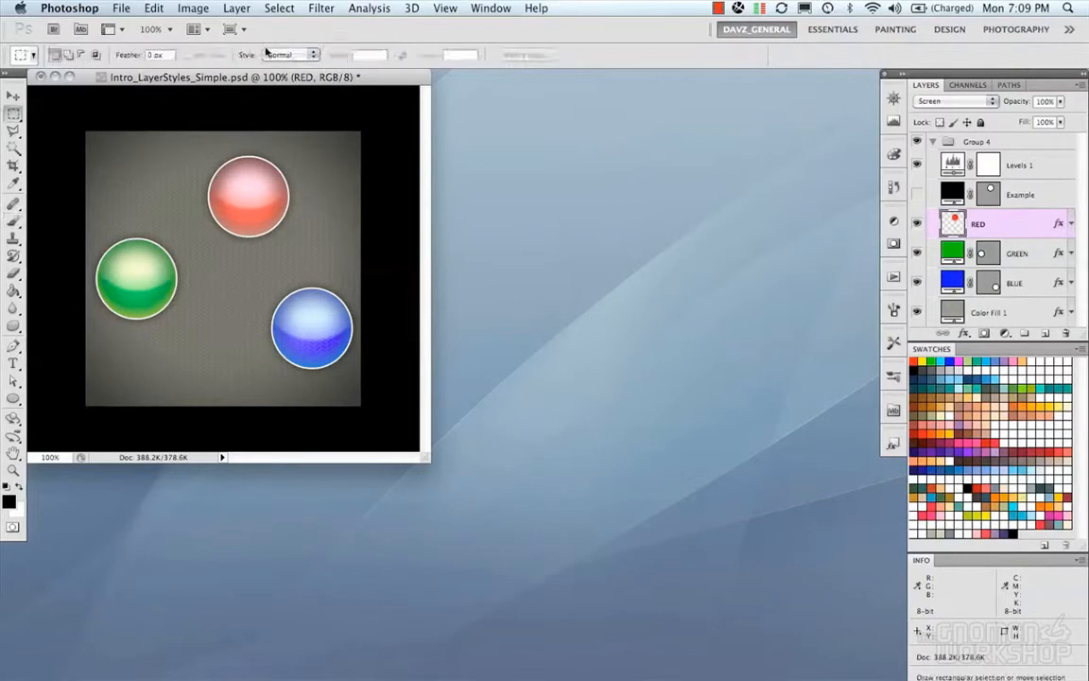
pyautogui.click(238, 8)
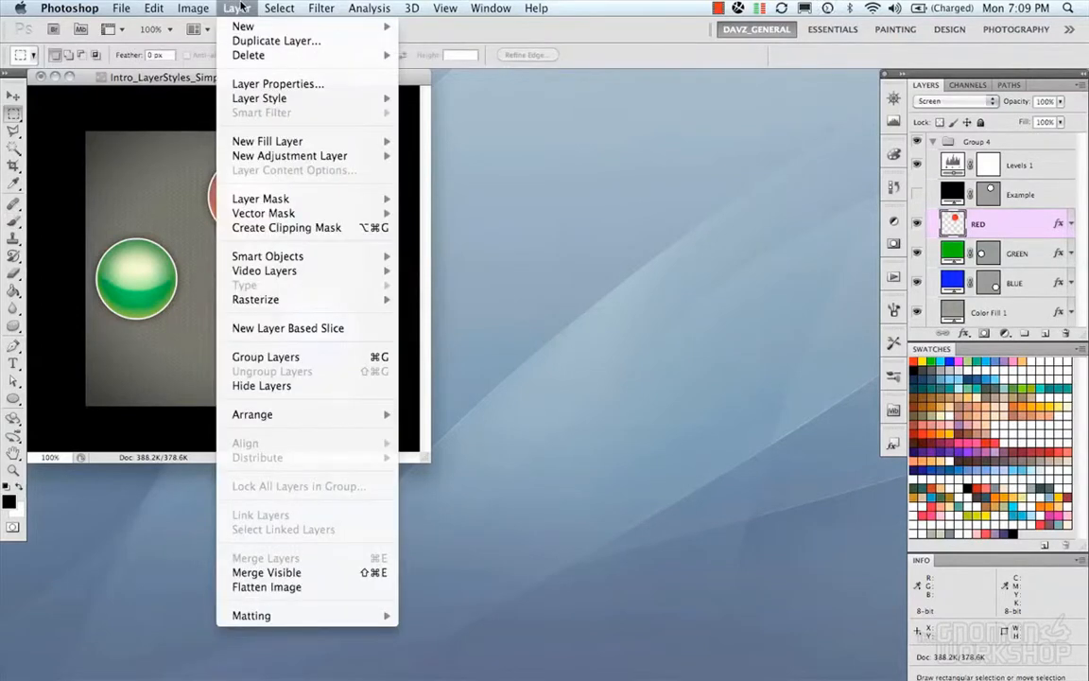
pyautogui.moveTo(314, 425)
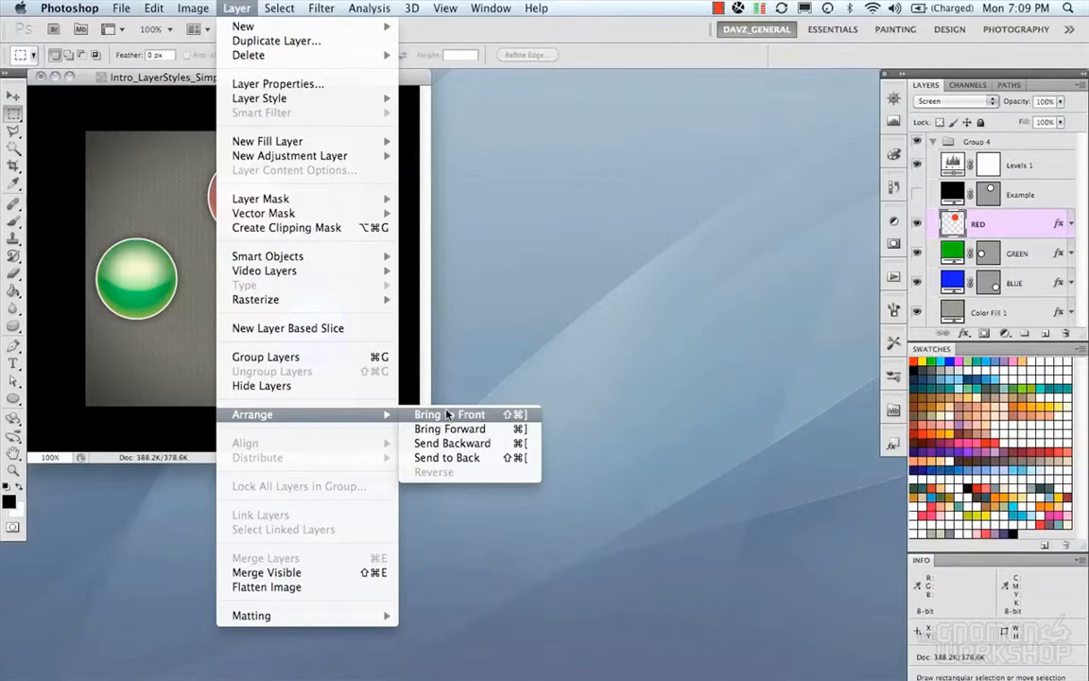
pyautogui.click(411, 198)
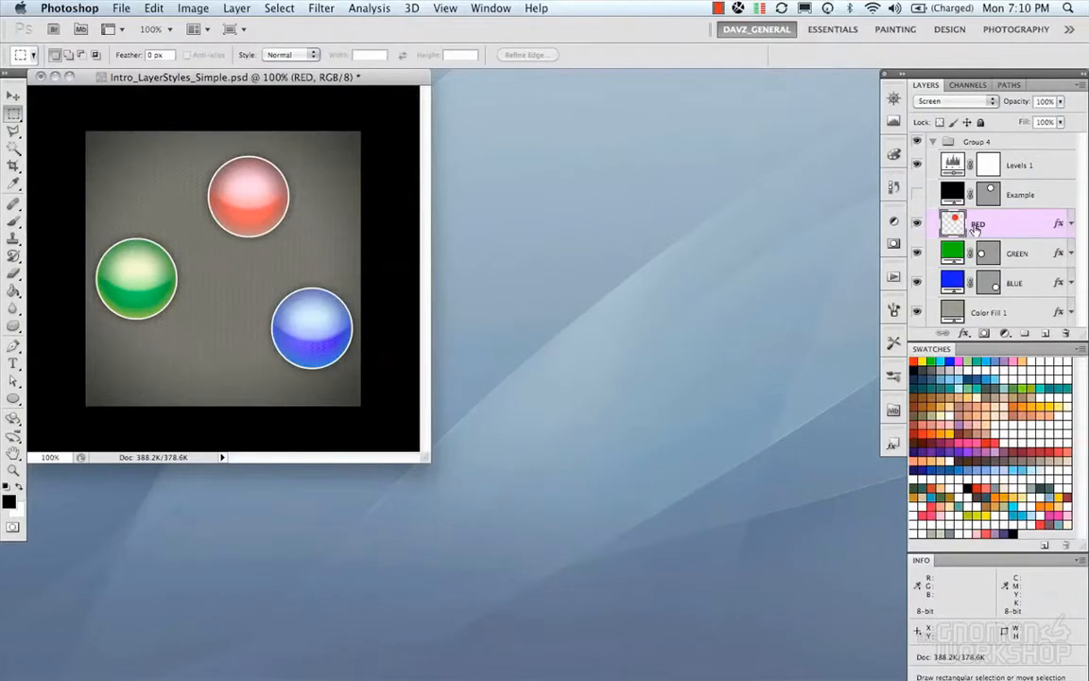
# Move the RED layer forward and backward in the stack, bring it to the front of Group 4, and return it below Example
pyautogui.press('super+bracketright')
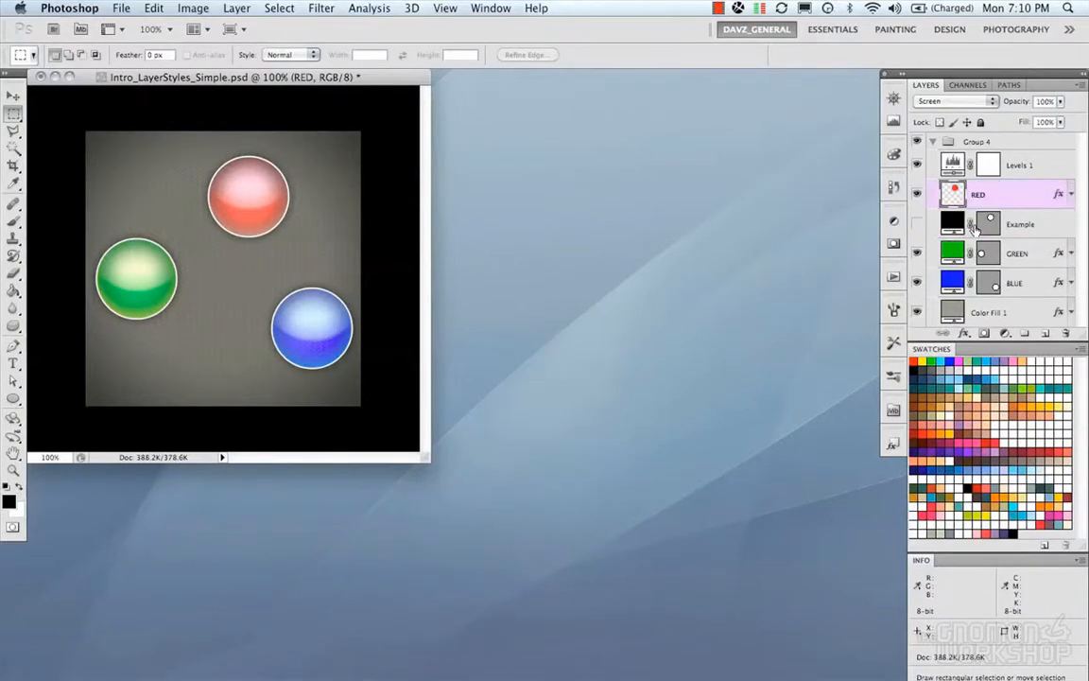
pyautogui.press('super+bracketright')
pyautogui.press('super+bracketleft')
pyautogui.press('super+bracketleft')
pyautogui.press('super+bracketleft')
pyautogui.press('super+bracketleft')
pyautogui.press('super+bracketright')
pyautogui.press('super+shift+bracketright')
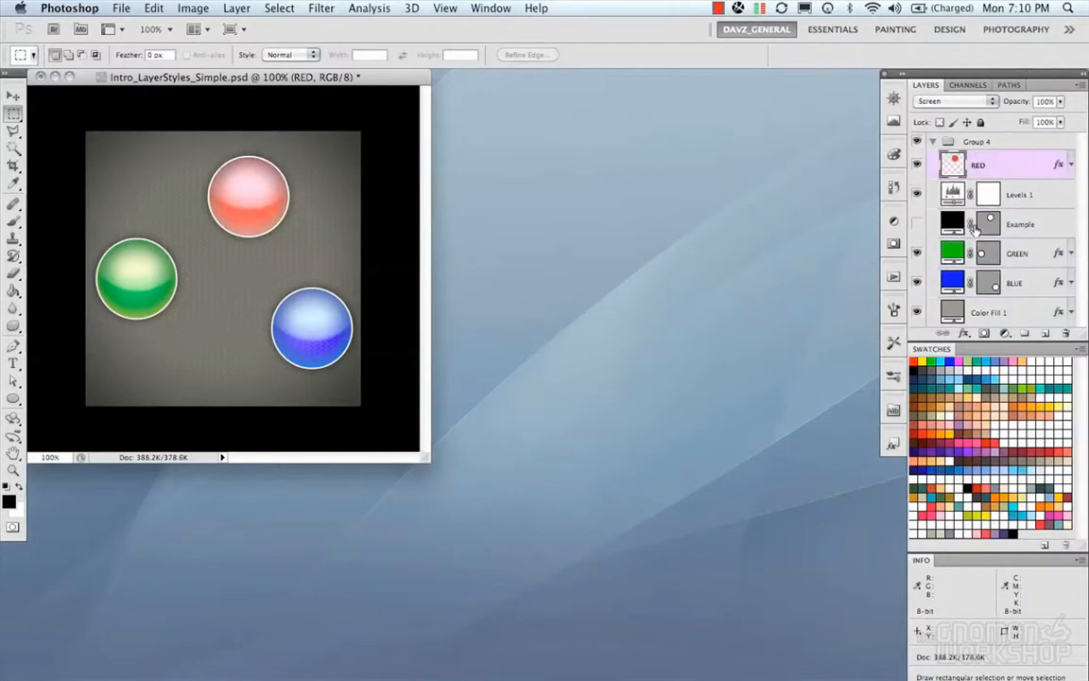
pyautogui.moveTo(999, 166); pyautogui.dragTo(1005, 238)
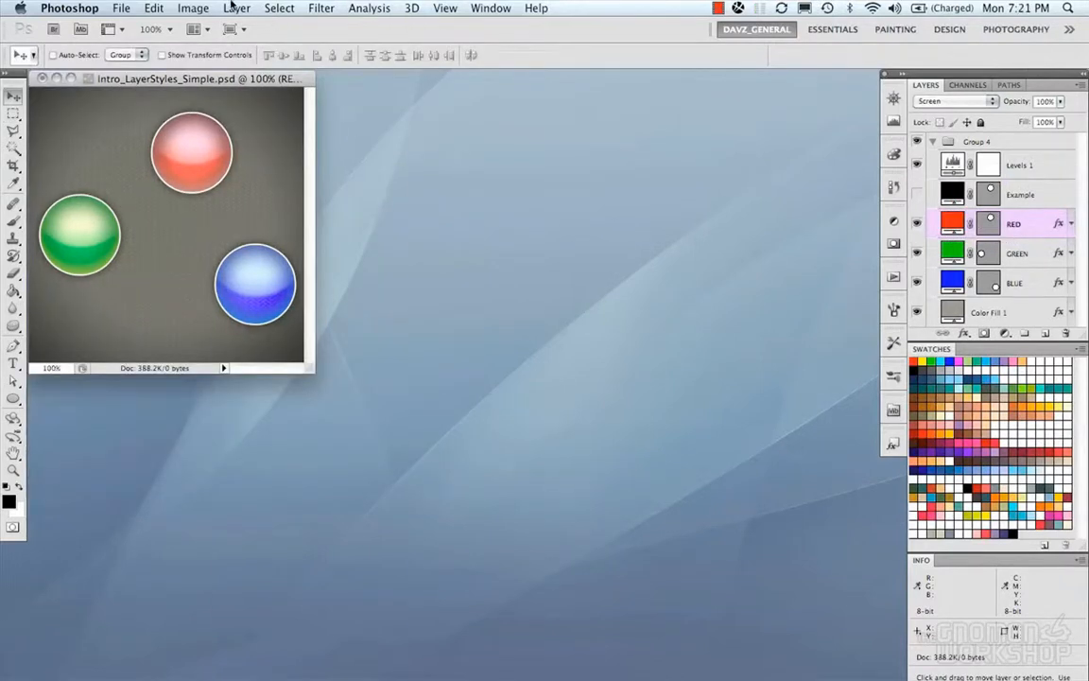
# Select the RED, GREEN and BLUE layers together
pyautogui.click(235, 7)
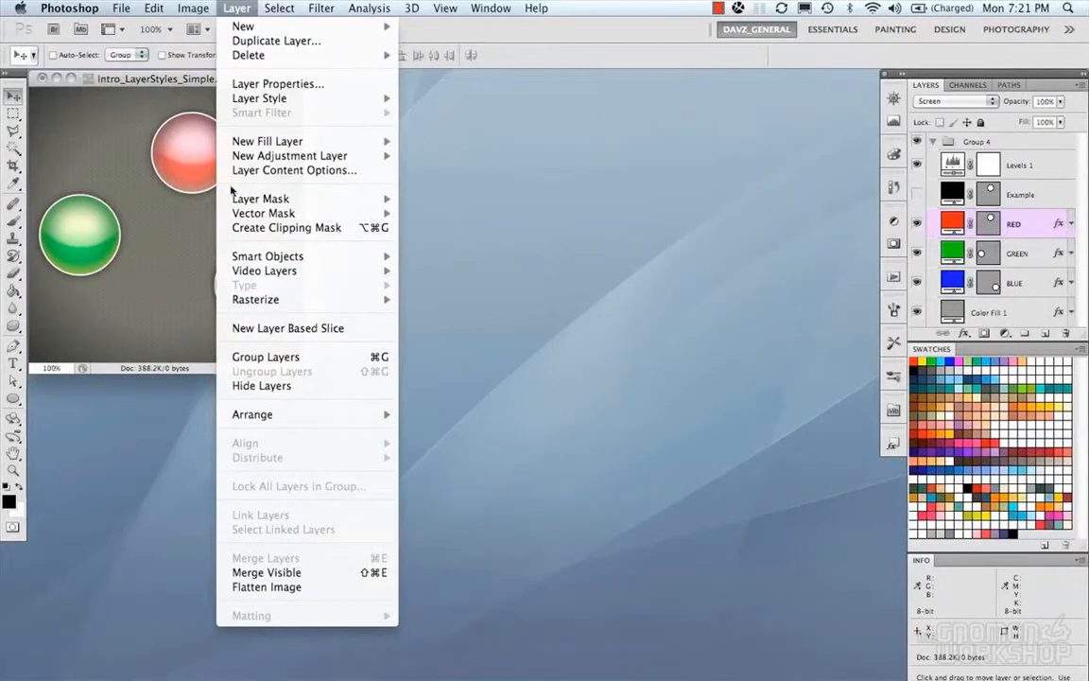
pyautogui.click(264, 460)
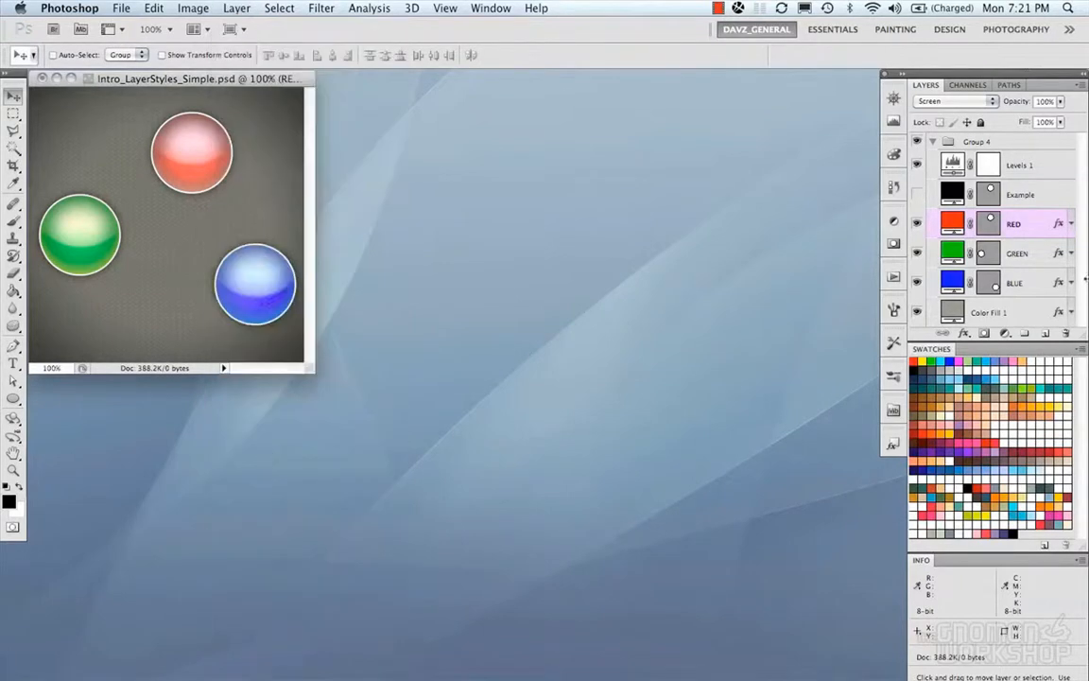
pyautogui.keyDown('shift'); pyautogui.click(1018, 252); pyautogui.keyUp('shift')
pyautogui.keyDown('shift'); pyautogui.click(1019, 282); pyautogui.keyUp('shift')
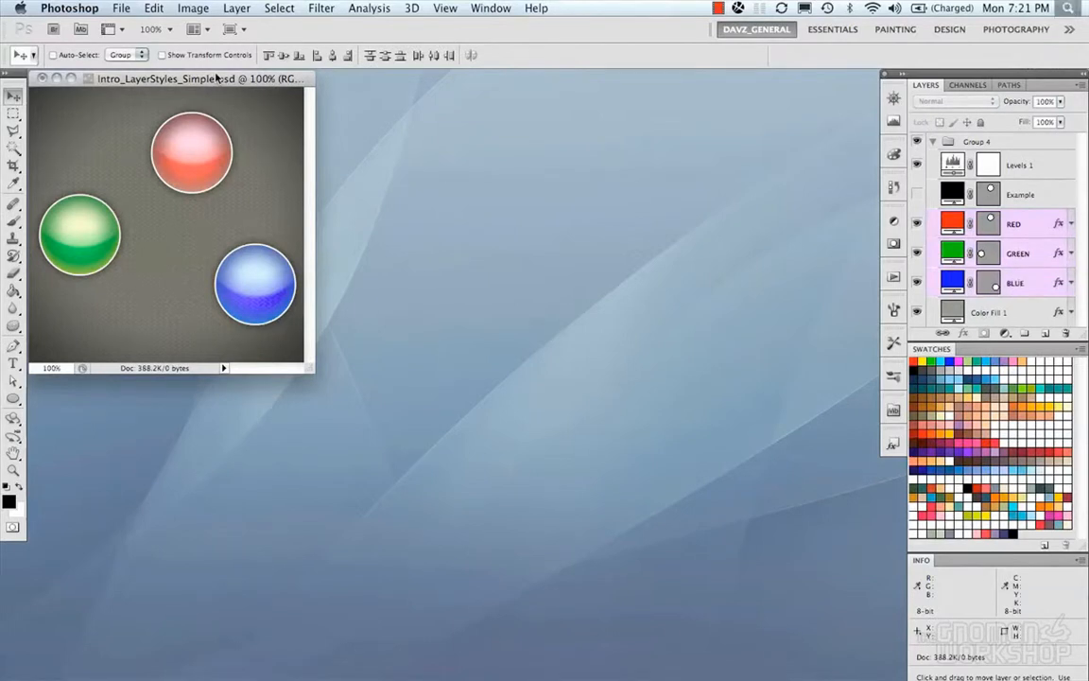
pyautogui.press('super+space')
pyautogui.press('super+space')
pyautogui.press('super+plus')
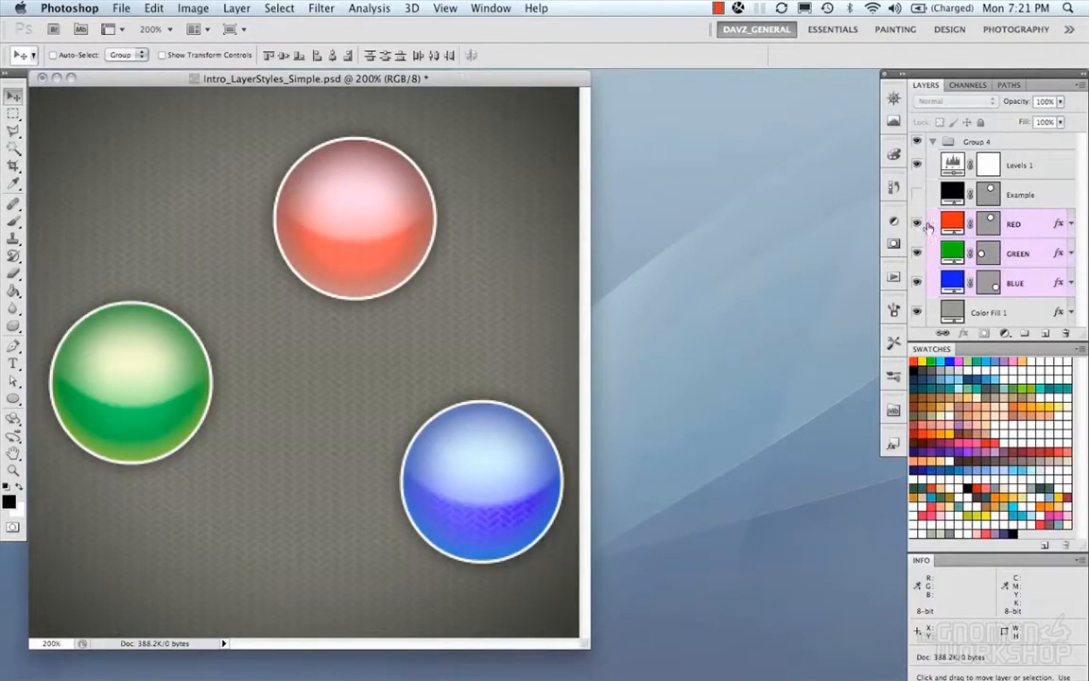
# Reselect the RED, GREEN and BLUE layers together and examine the Align and Distribute options available for them
pyautogui.click(1027, 229)
pyautogui.click(1024, 198)
pyautogui.click(1025, 222)
pyautogui.keyDown('shift'); pyautogui.click(1021, 282); pyautogui.keyUp('shift')
pyautogui.click(237, 9)
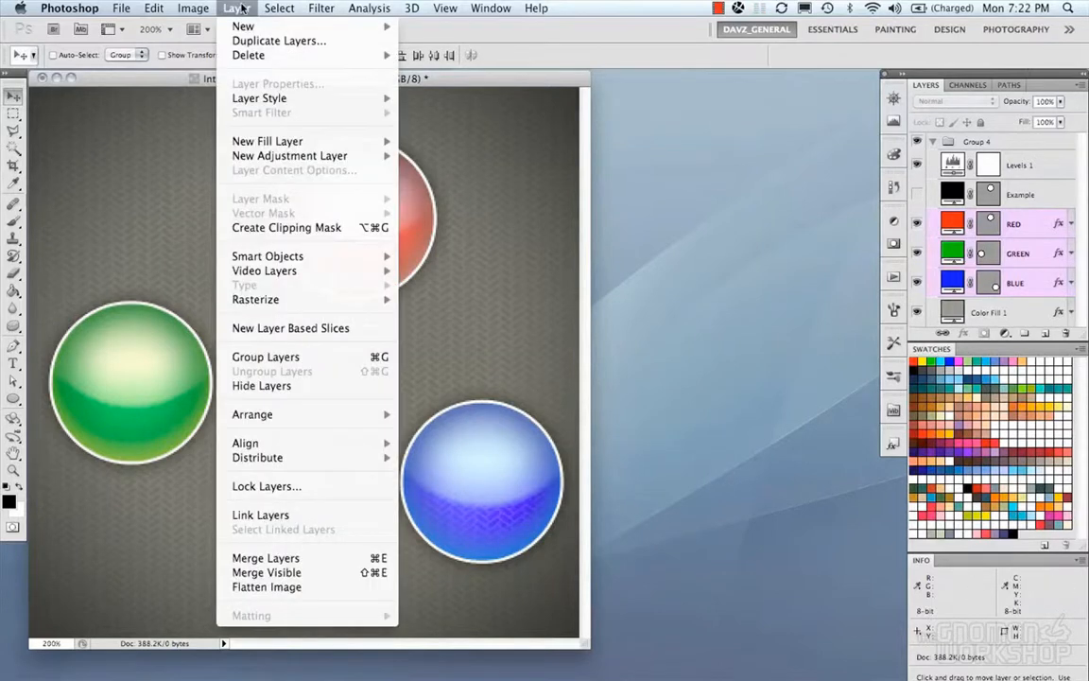
pyautogui.moveTo(318, 458)
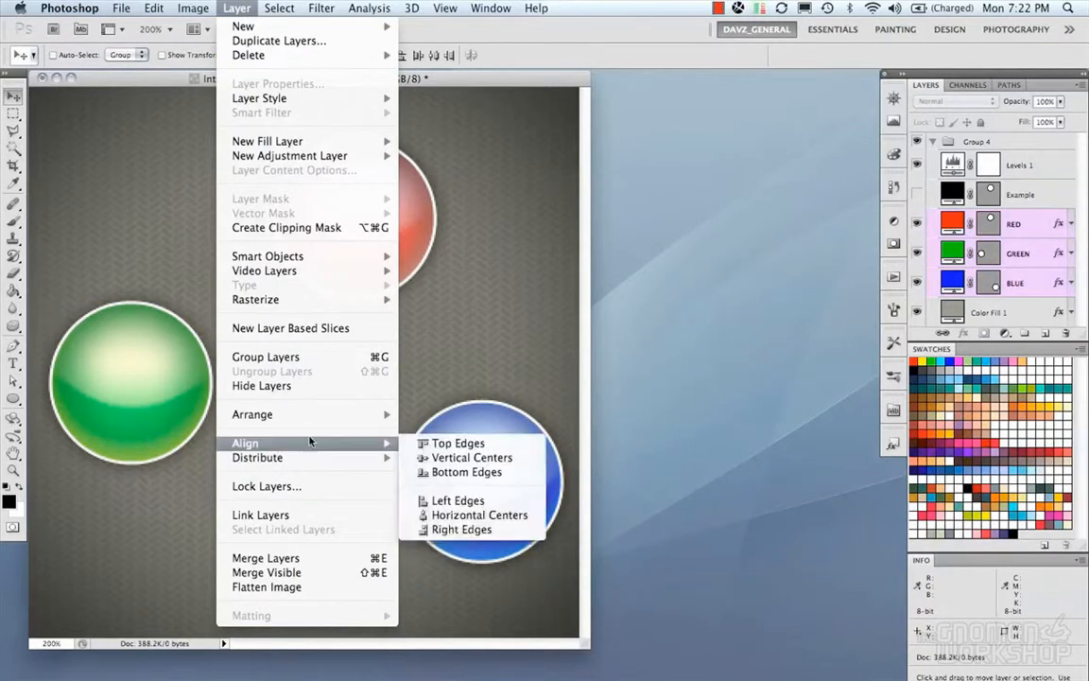
pyautogui.moveTo(378, 443)
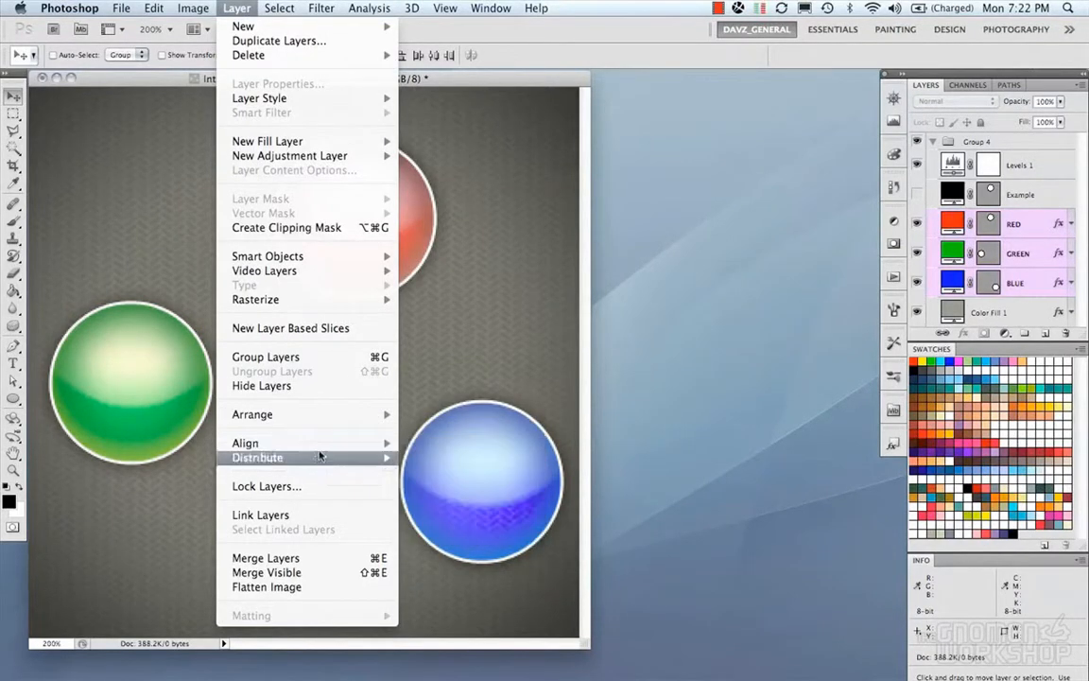
pyautogui.click(501, 68)
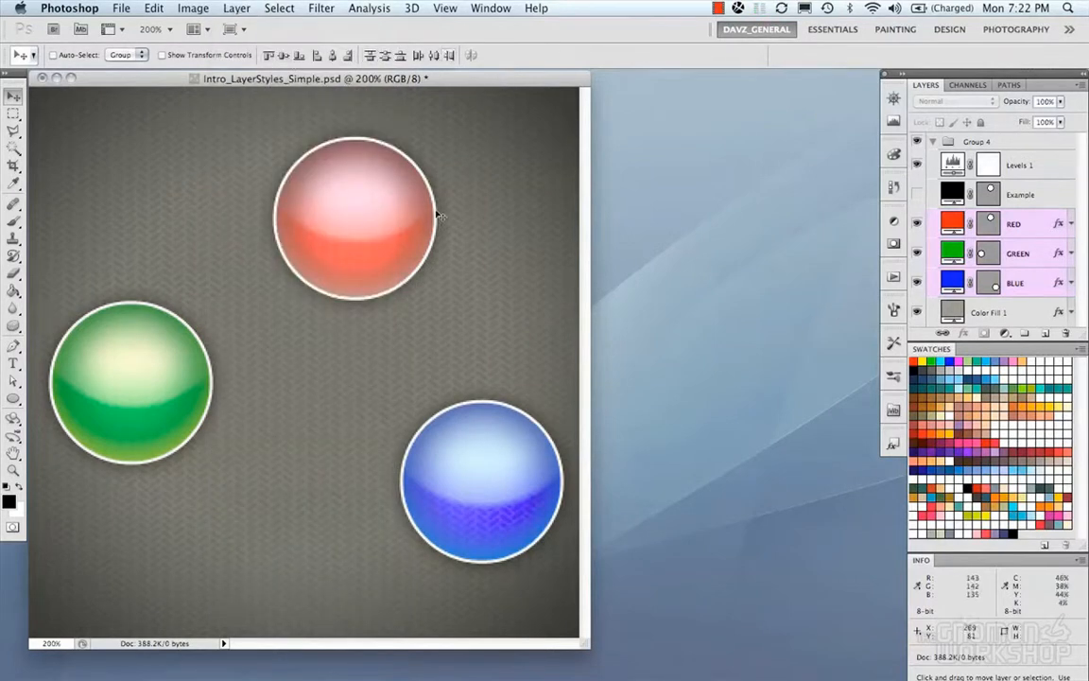
# Toggle the visibility of the RED, GREEN and BLUE layers off and on one by one to identify their circles
pyautogui.click(918, 225)
pyautogui.click(918, 225)
pyautogui.click(919, 252)
pyautogui.click(919, 252)
pyautogui.click(918, 282)
pyautogui.click(918, 282)
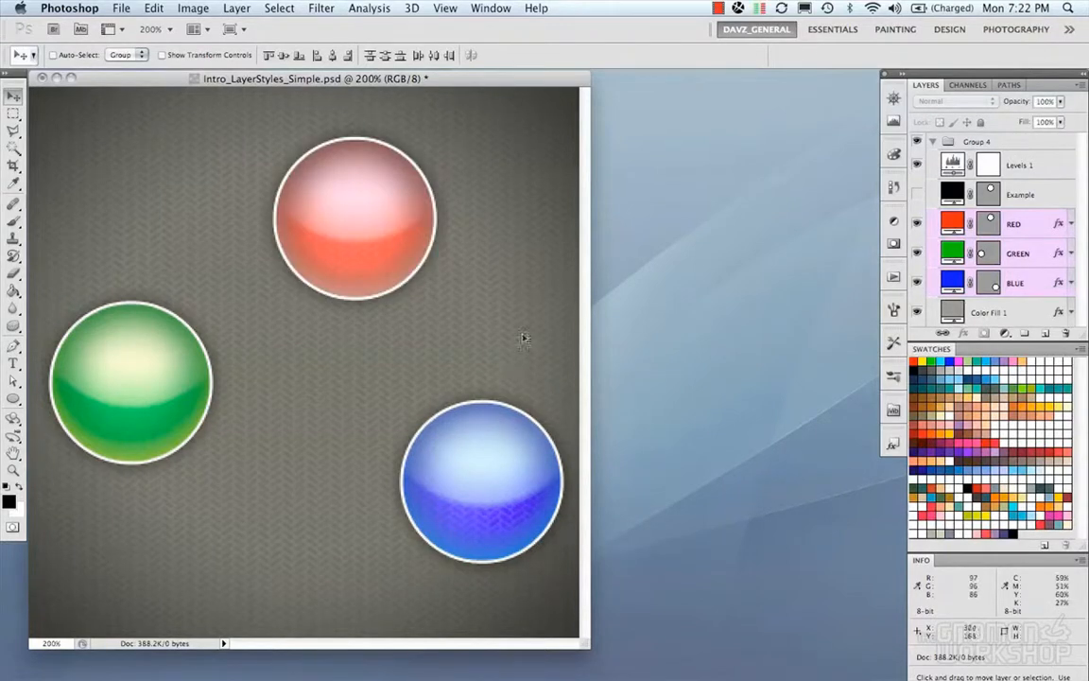
# Select only the RED layer, try repositioning its circle freehand toward the blue one, and undo the move
pyautogui.click(977, 141)
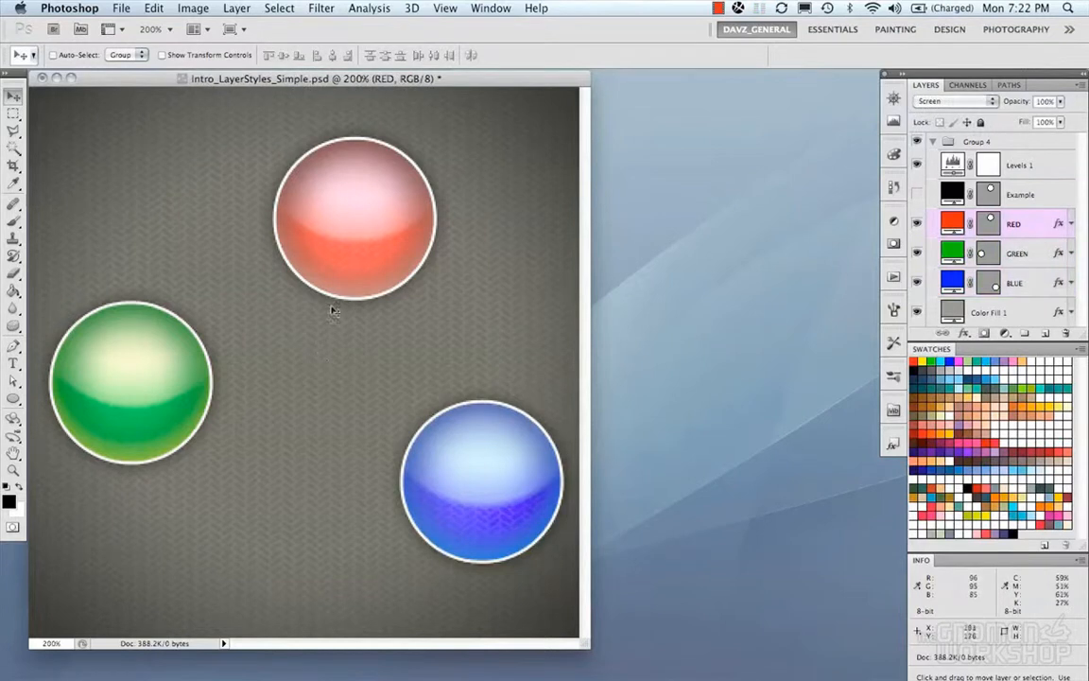
pyautogui.moveTo(377, 267); pyautogui.dragTo(466, 289)
pyautogui.press('super+z')
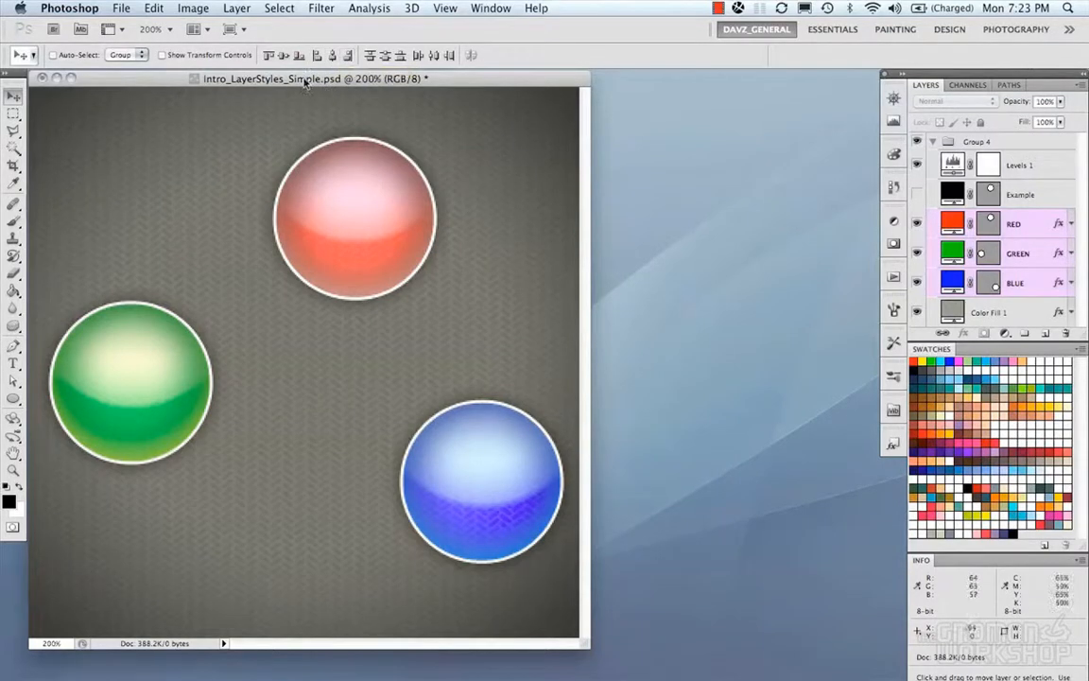
# Try aligning the three circle layers by top edges, vertical centers and bottom edges, undoing each alignment
pyautogui.click(273, 57)
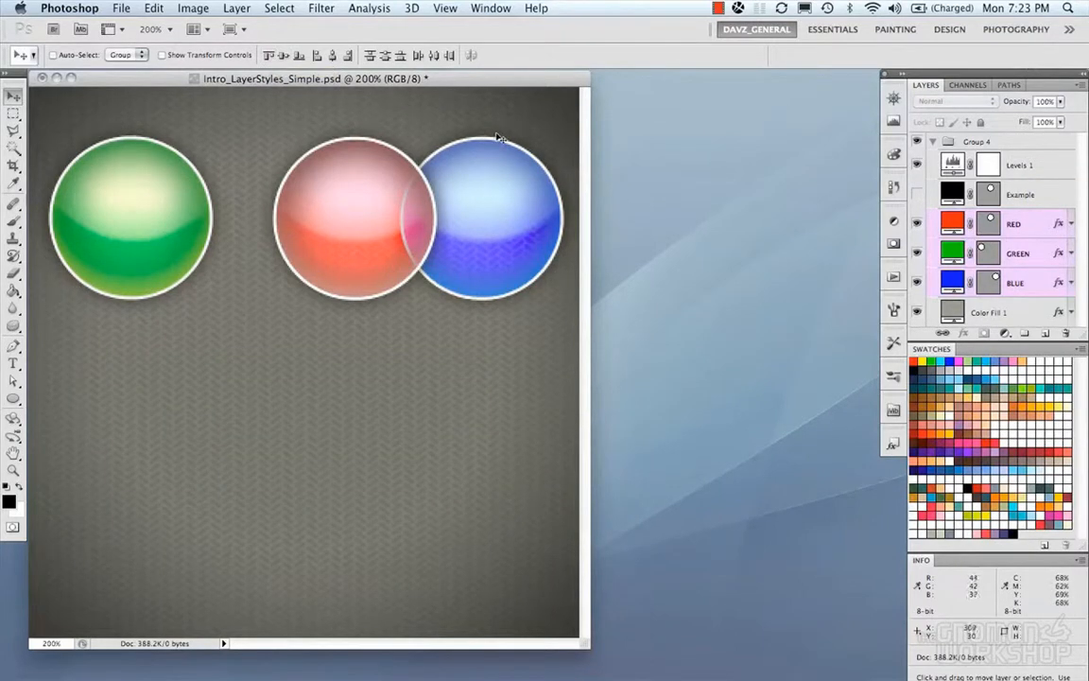
pyautogui.press('super+z')
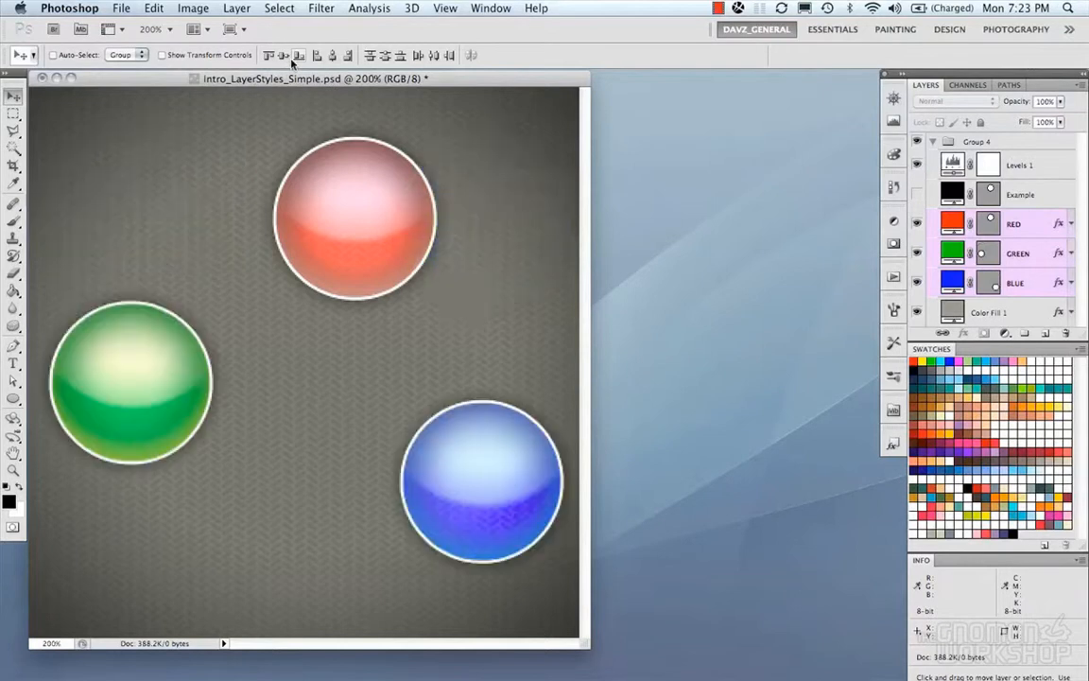
pyautogui.click(284, 57)
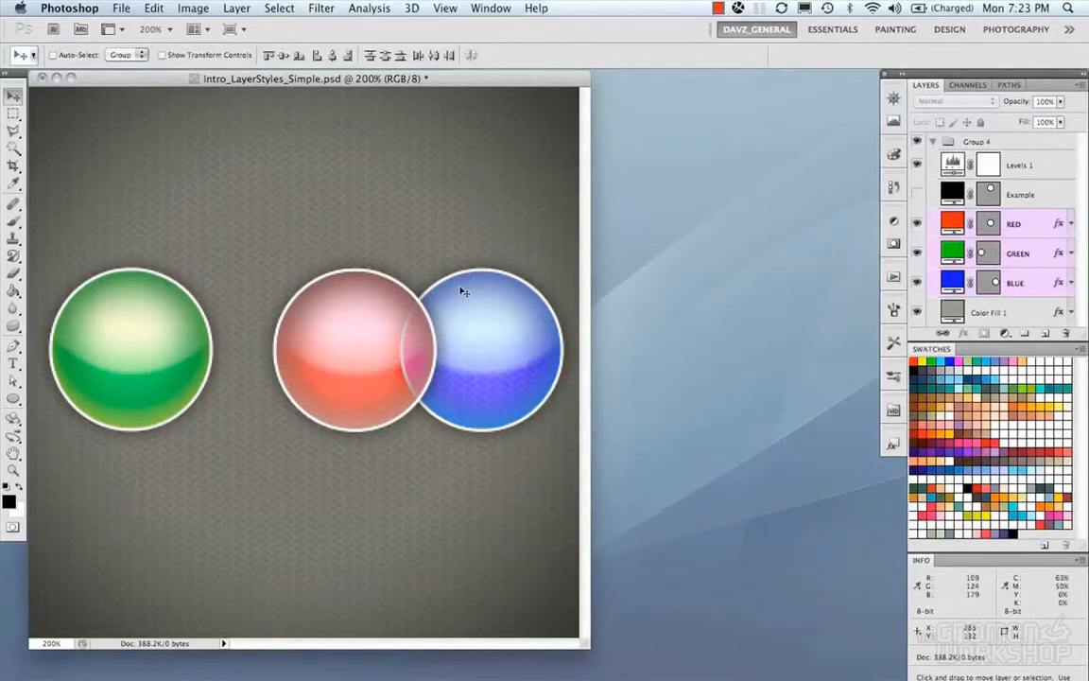
pyautogui.press('super+z')
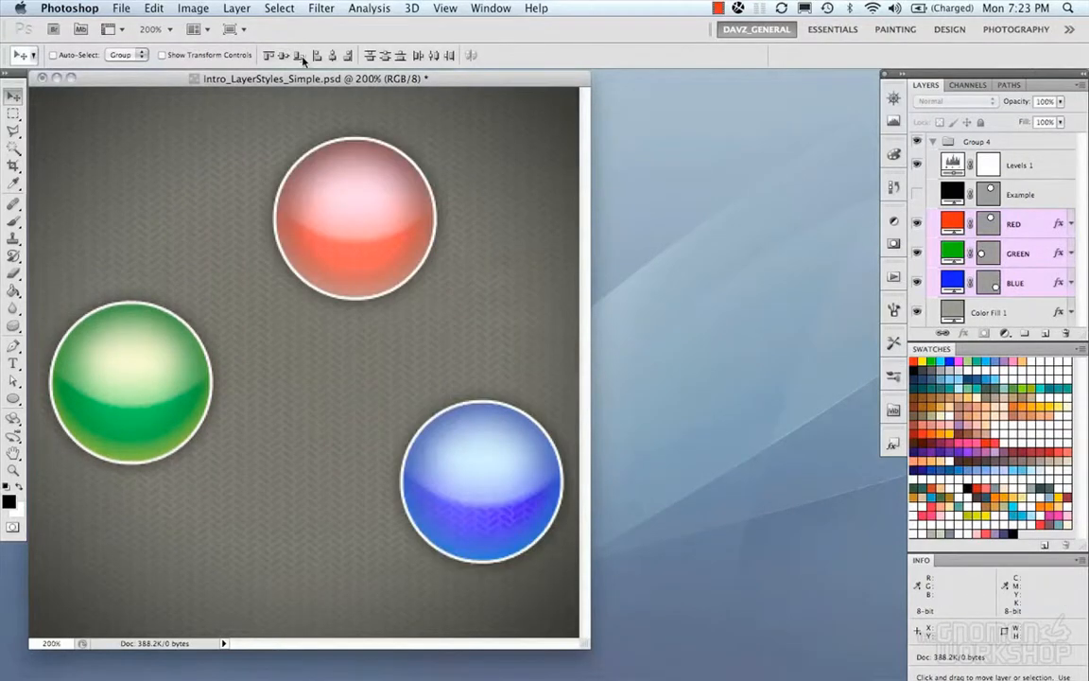
pyautogui.click(299, 56)
pyautogui.press('super+z')
# Try aligning the three circle layers by left edges, horizontal centers and right edges, undoing each alignment
pyautogui.click(317, 56)
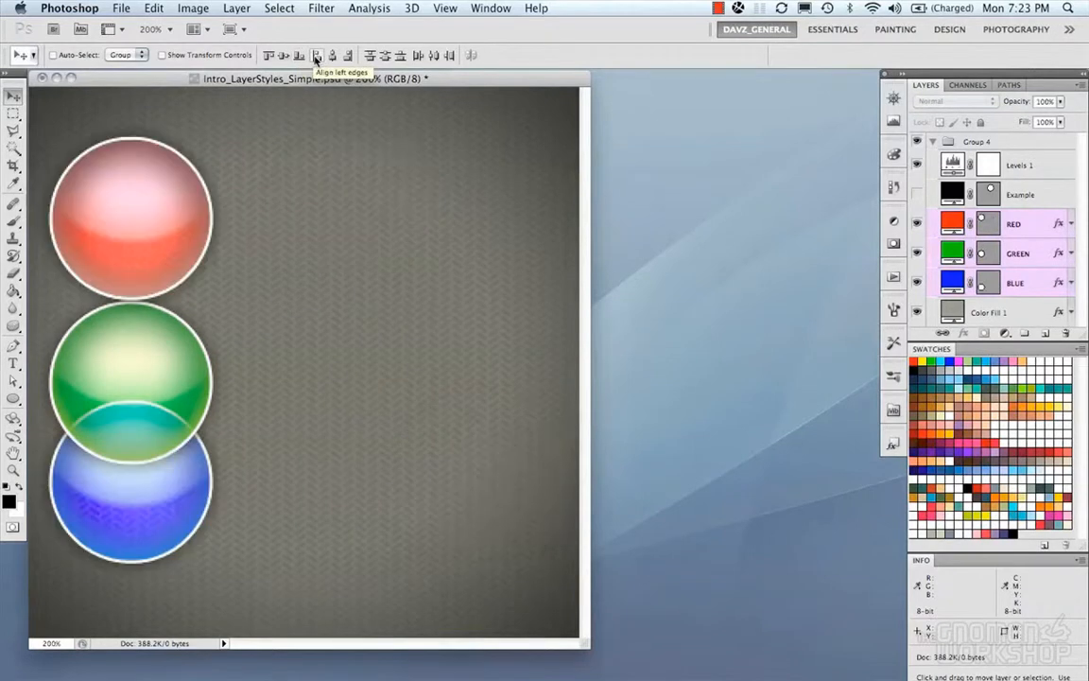
pyautogui.press('super+z')
pyautogui.click(331, 56)
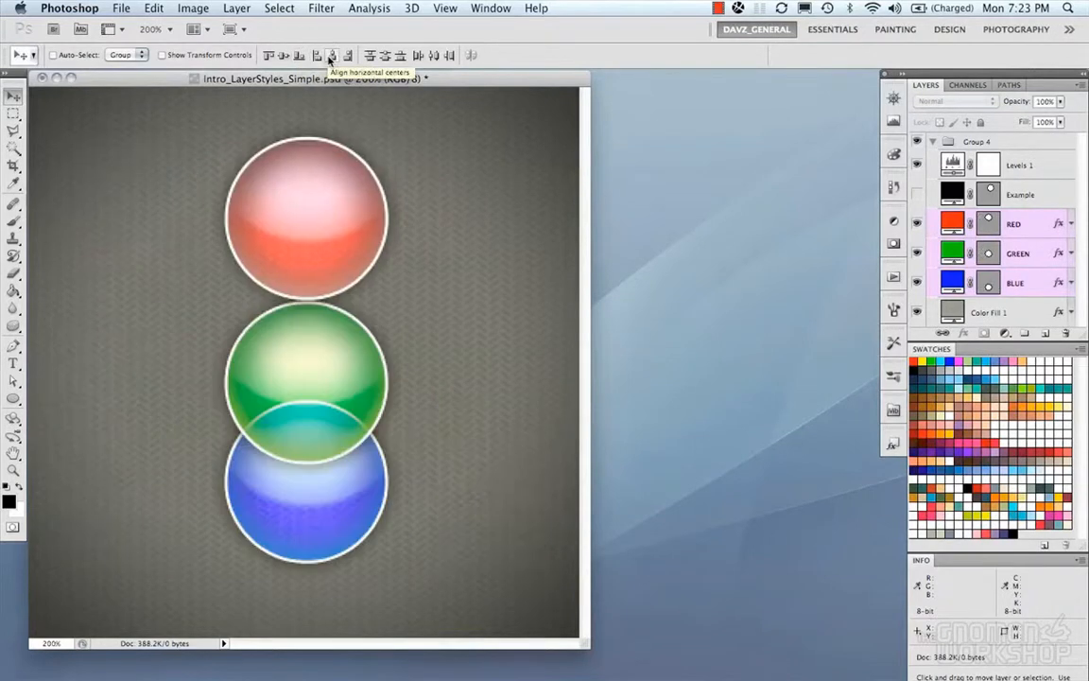
pyautogui.press('super+z')
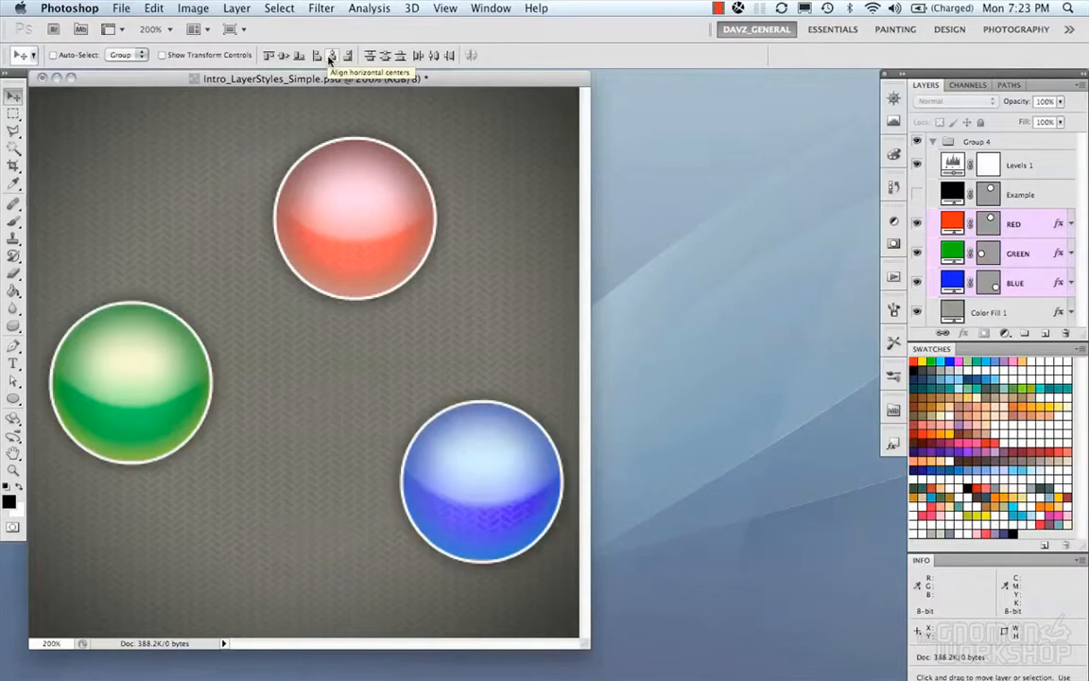
pyautogui.click(348, 55)
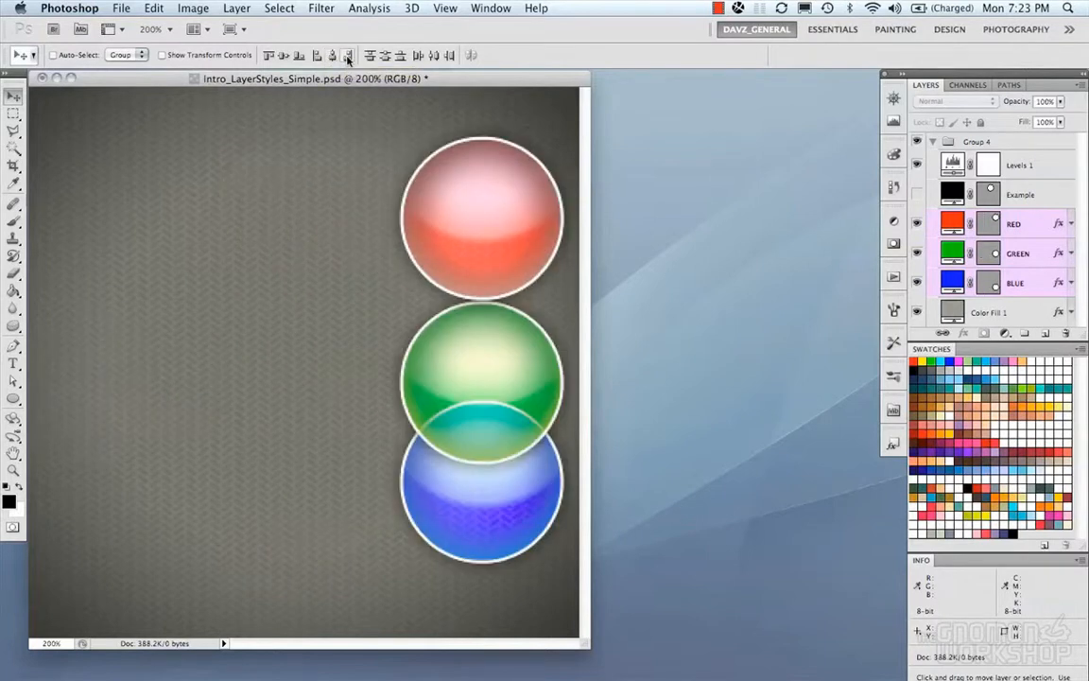
pyautogui.press('super+z')
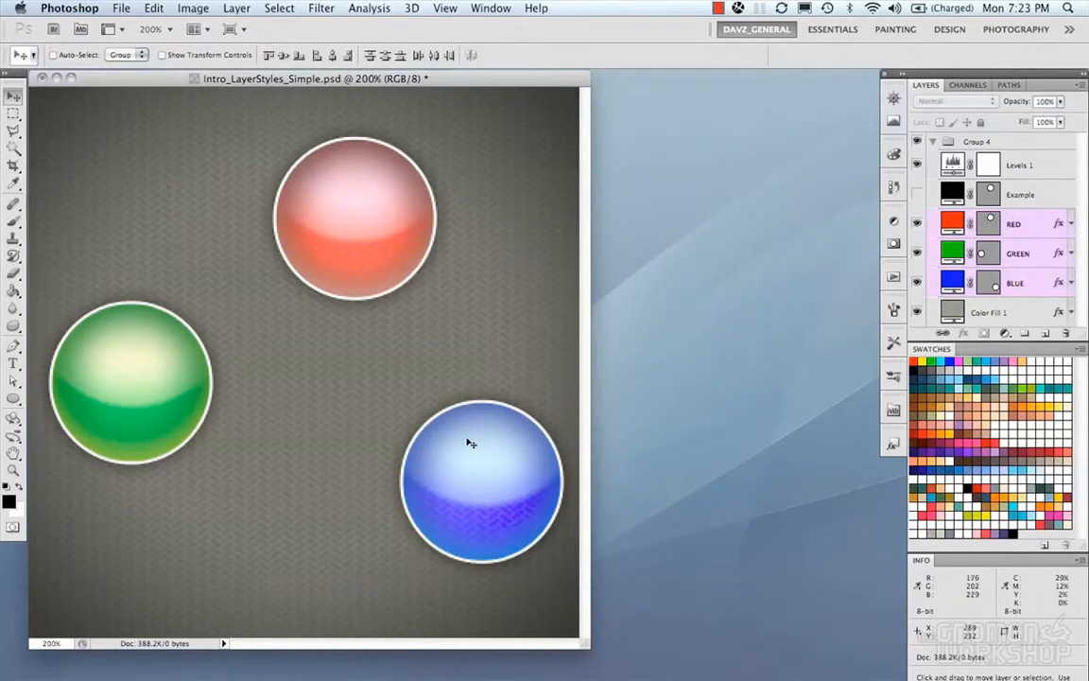
# Align the RED, GREEN and BLUE circles by their vertical centers and distribute them evenly by horizontal centers
pyautogui.click(281, 57)
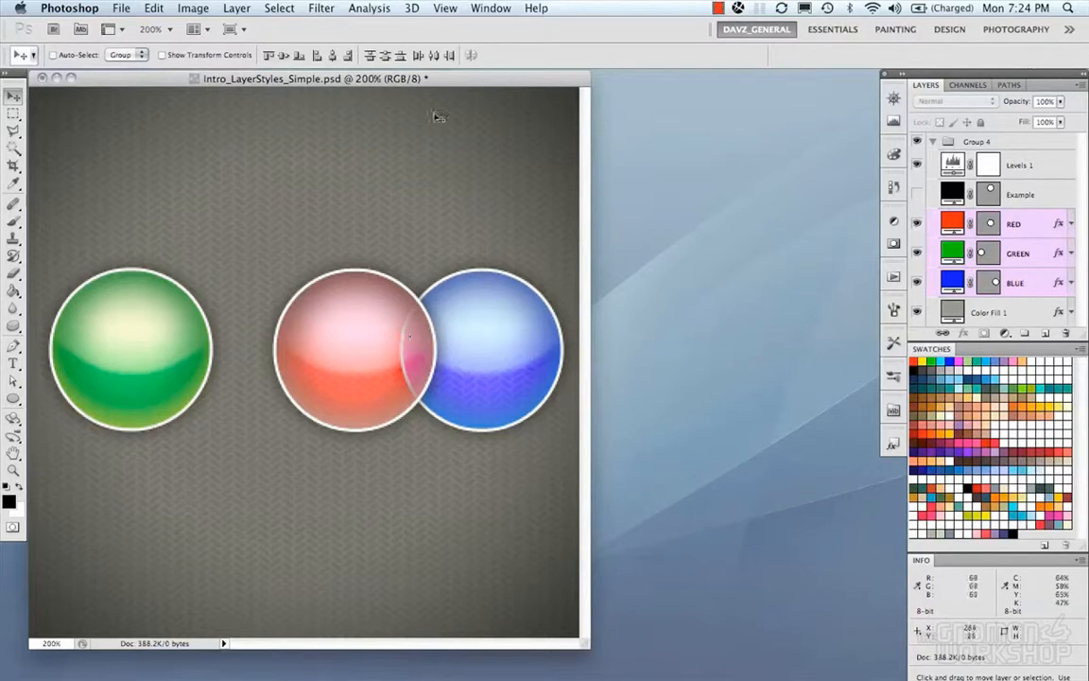
pyautogui.click(435, 56)
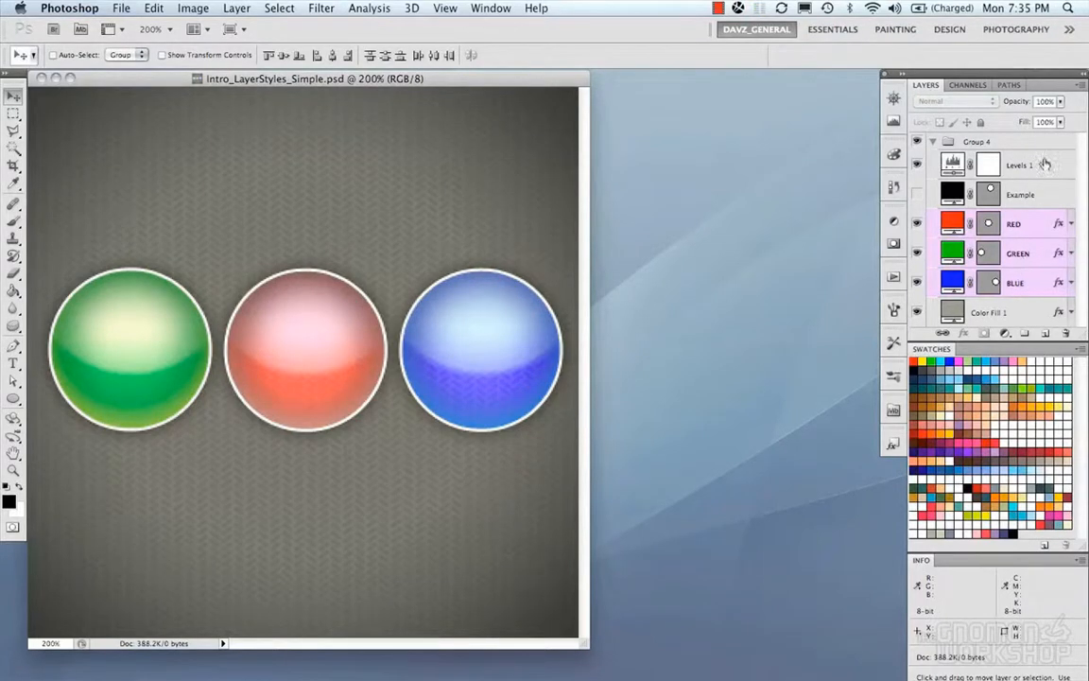
# Compare the Layers panel's own commands with the general Layer commands offered for the selected circle layers
pyautogui.click(1079, 84)
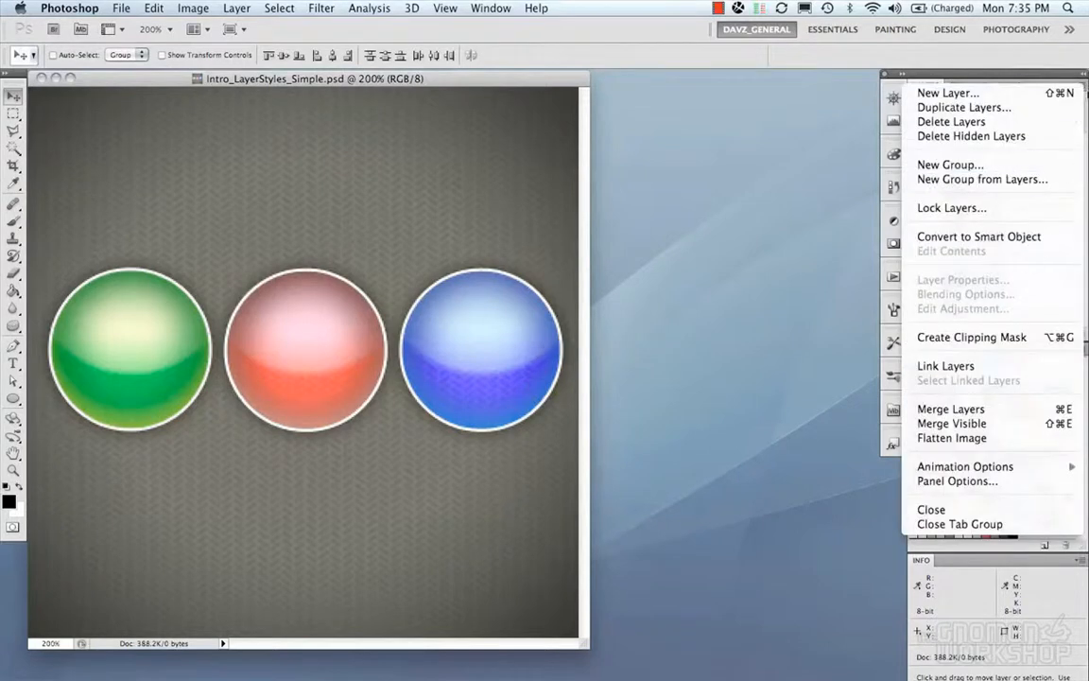
pyautogui.click(976, 82)
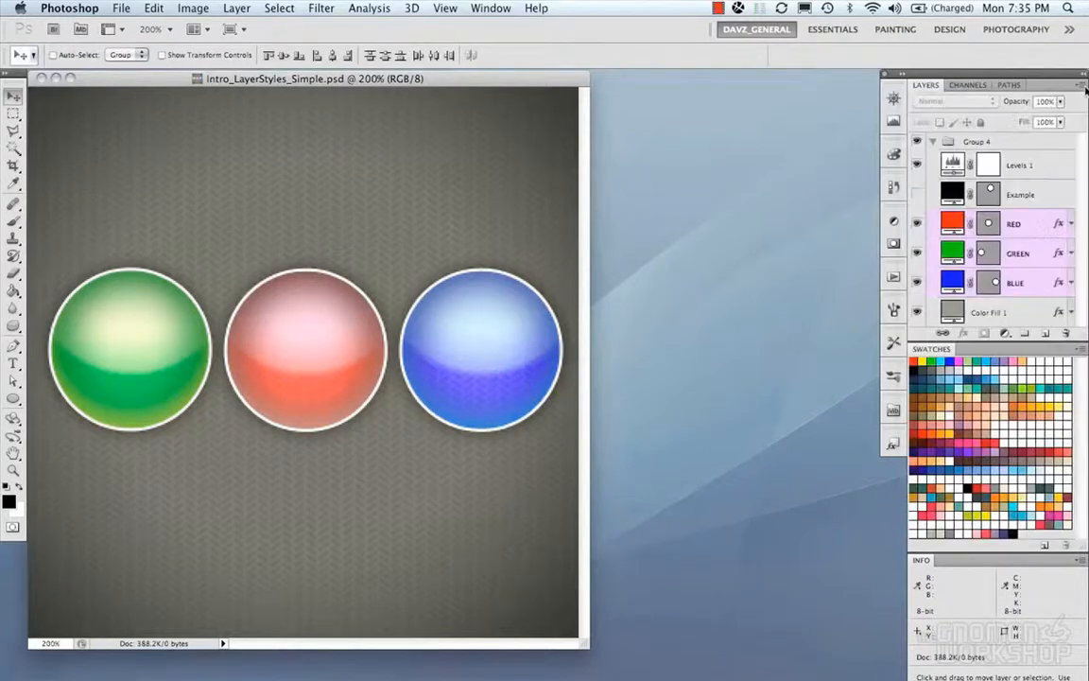
pyautogui.click(236, 8)
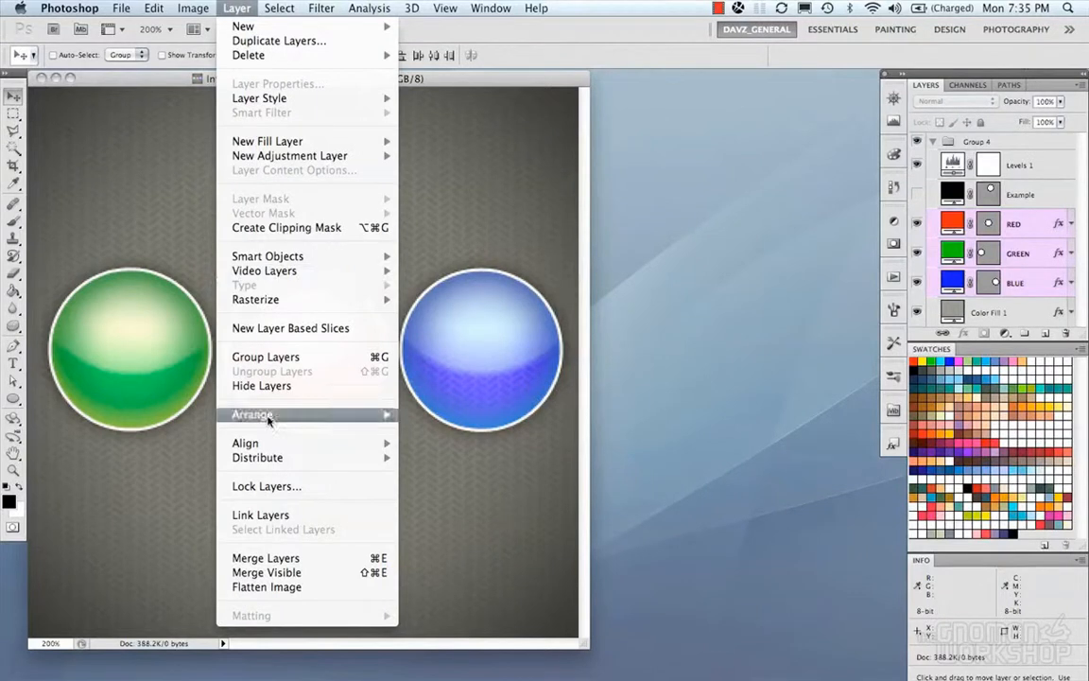
pyautogui.click(971, 83)
pyautogui.click(1078, 85)
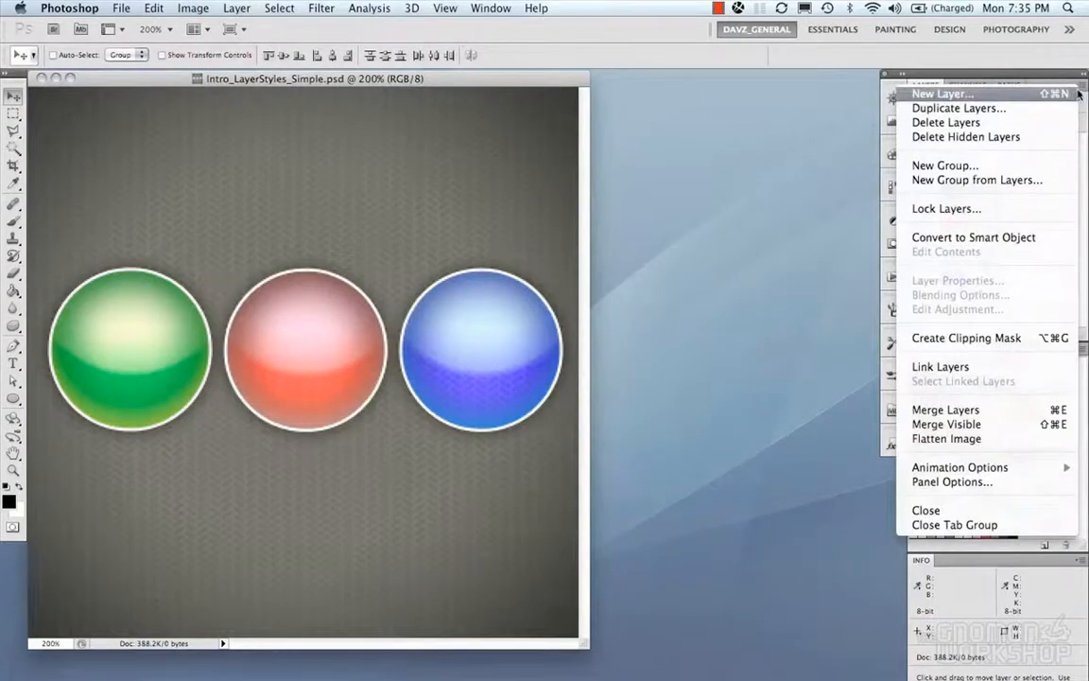
pyautogui.click(1082, 88)
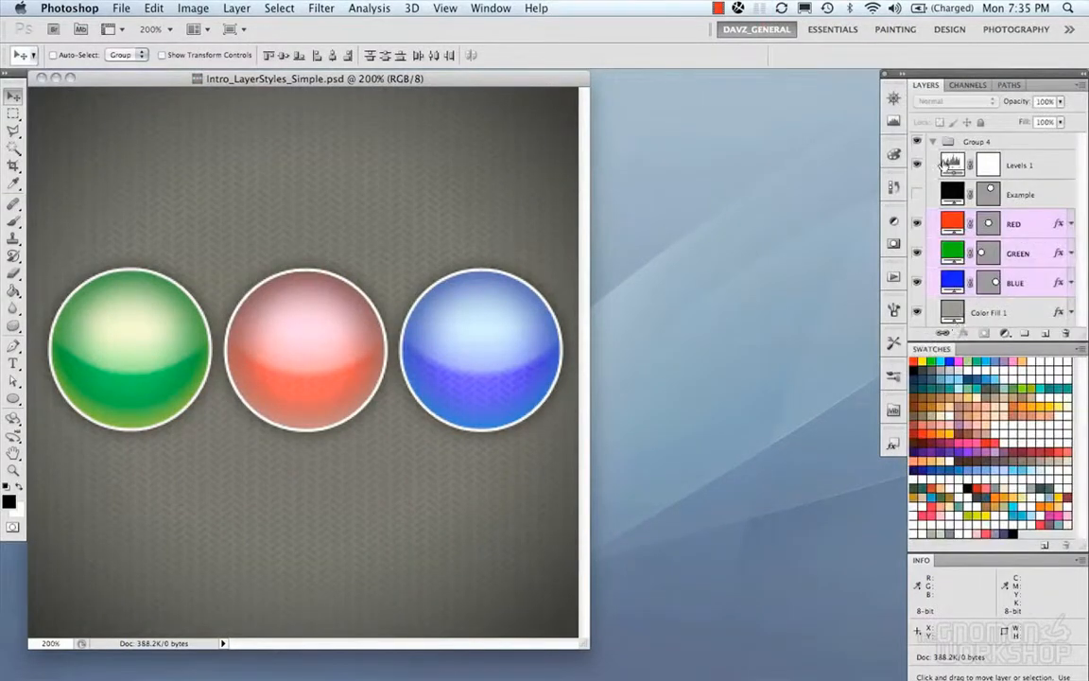